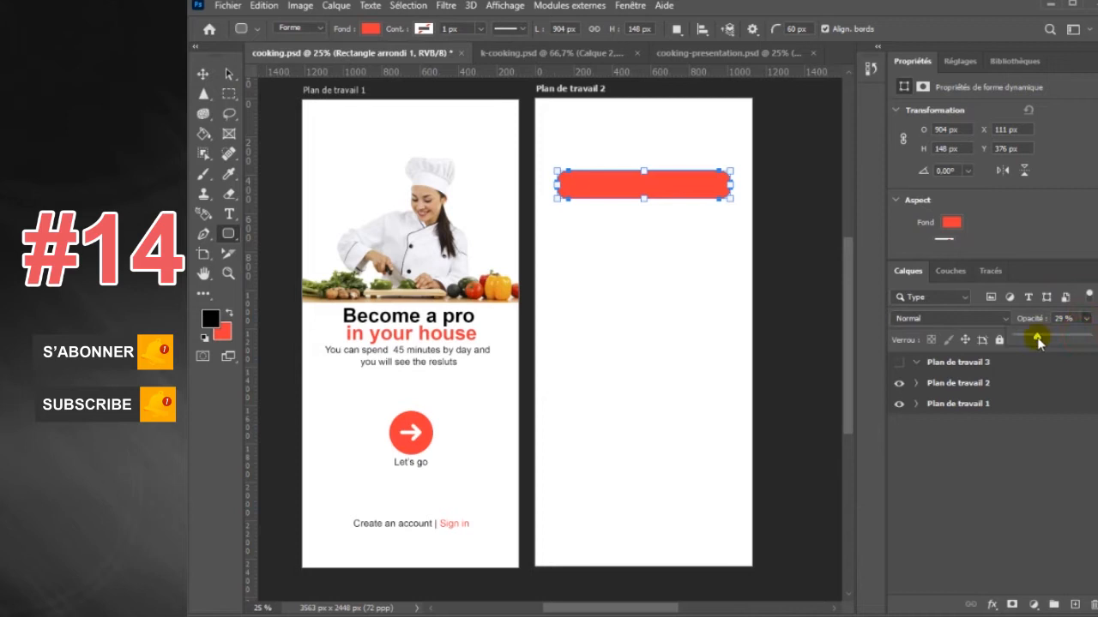
Select the circled magnifier custom shape from the circle-web-shapes-Shapes4FREE set for the next shape
{"action": "left_click", "coordinate": [227, 233]}
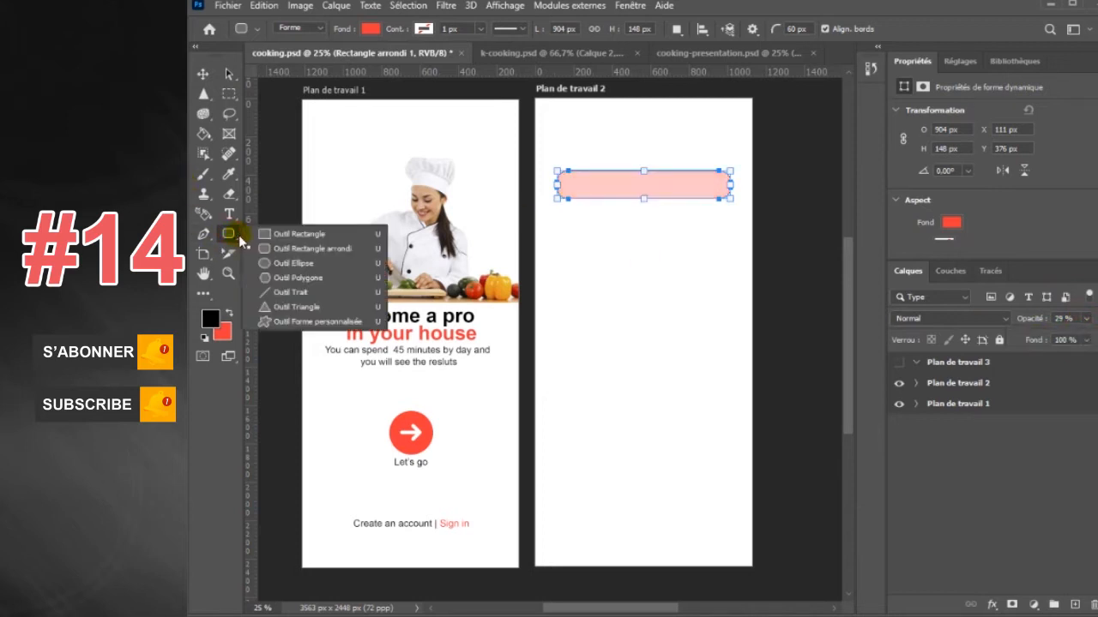
{"action": "left_click", "coordinate": [280, 321]}
{"action": "left_click", "coordinate": [810, 29]}
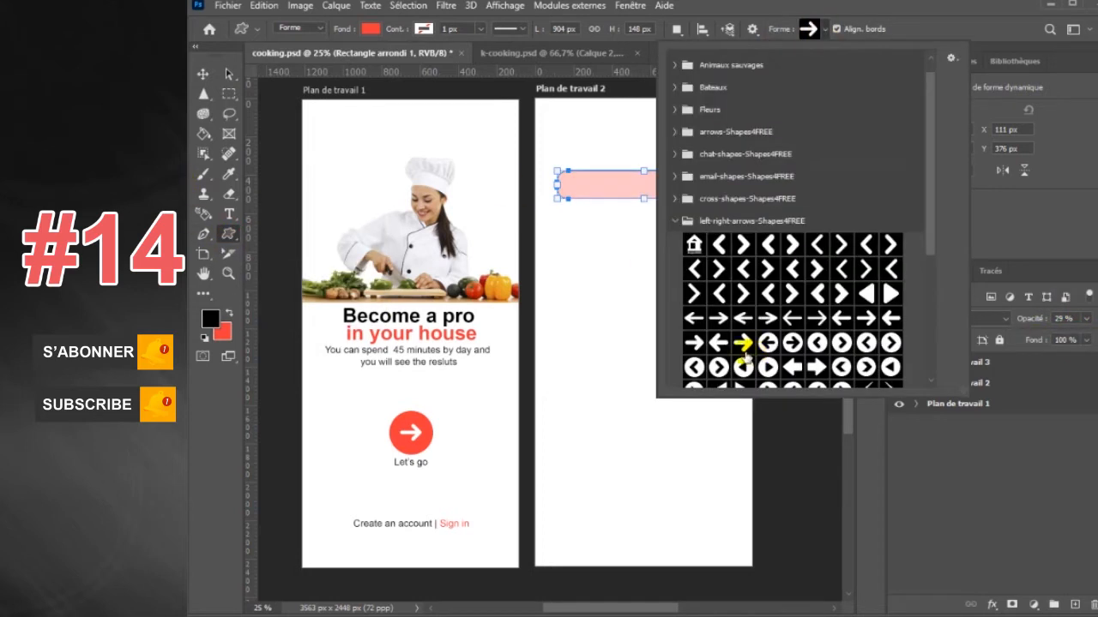
{"action": "left_click", "coordinate": [678, 220]}
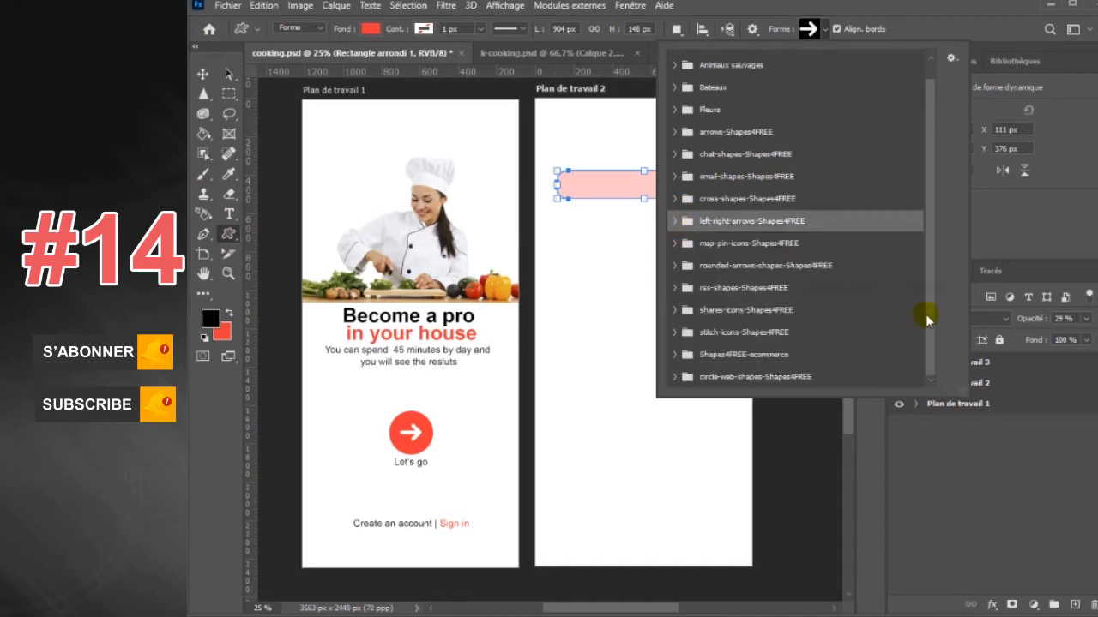
{"action": "left_click", "coordinate": [674, 376]}
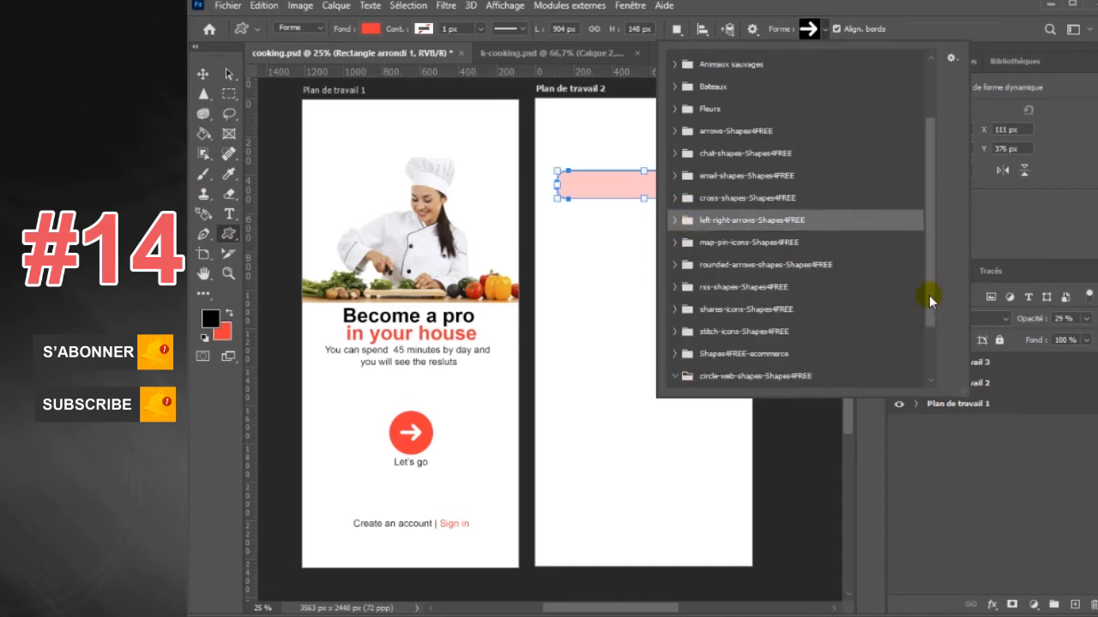
{"action": "scroll", "coordinate": [929, 295], "scroll_direction": "down", "scroll_amount": 2}
{"action": "left_click", "coordinate": [769, 330]}
{"action": "left_click", "coordinate": [676, 309]}
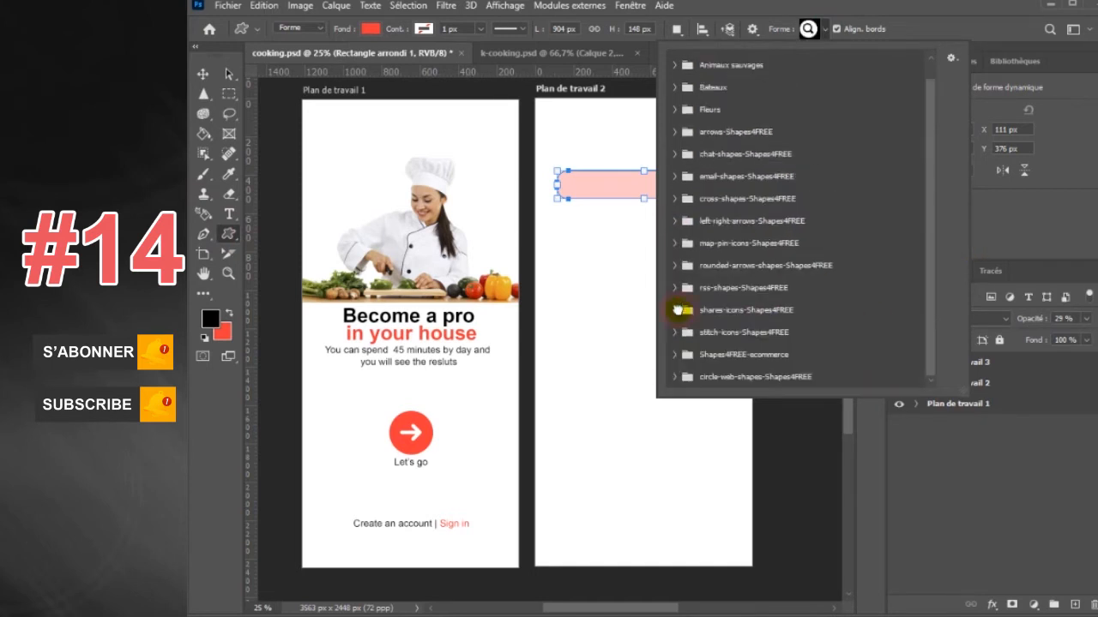
{"action": "left_click", "coordinate": [819, 29]}
Set the fill colour of the rounded search bar on Plan de travail 2 to black
{"action": "left_click", "coordinate": [370, 28]}
{"action": "left_click", "coordinate": [300, 110]}
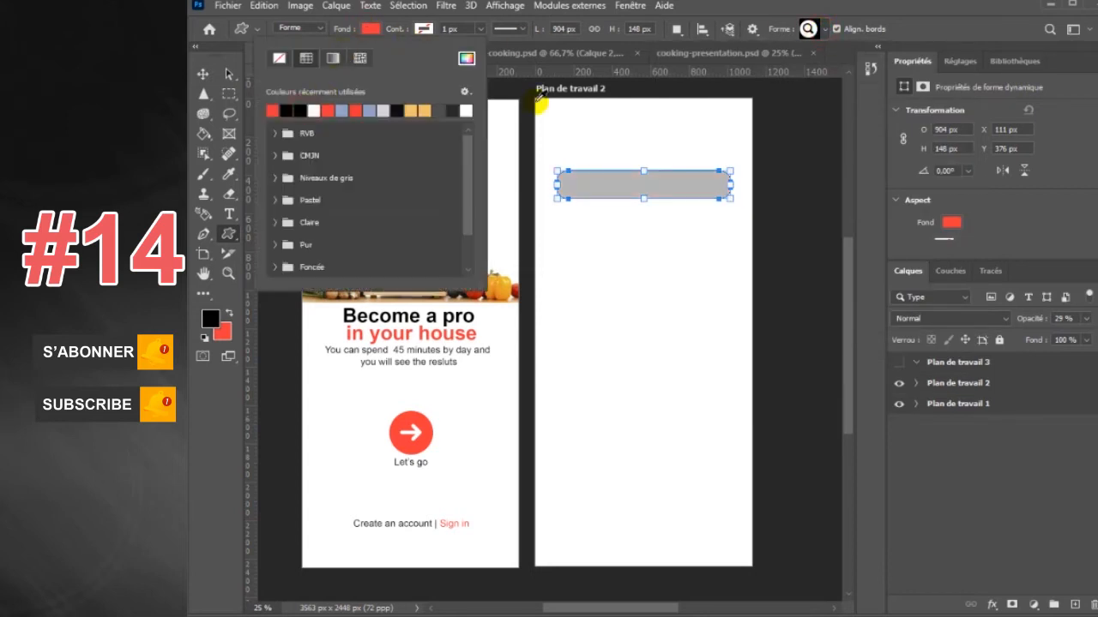
{"action": "left_click", "coordinate": [932, 382]}
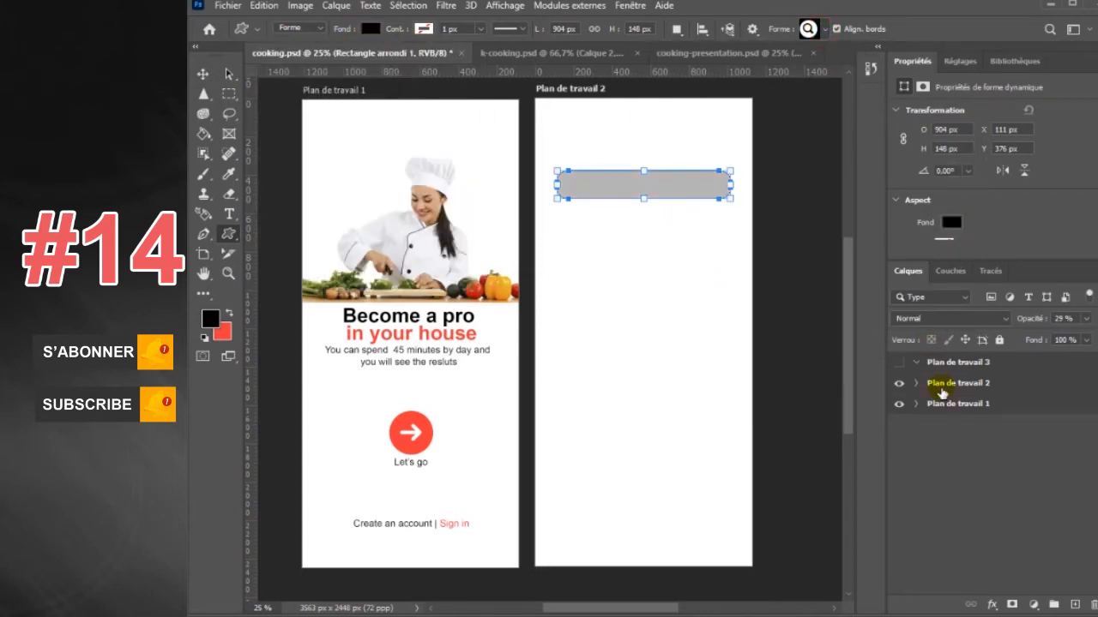
Expand the layers of Plan de travail 2 and add a new layer above the search bar rectangle
{"action": "left_click", "coordinate": [930, 383]}
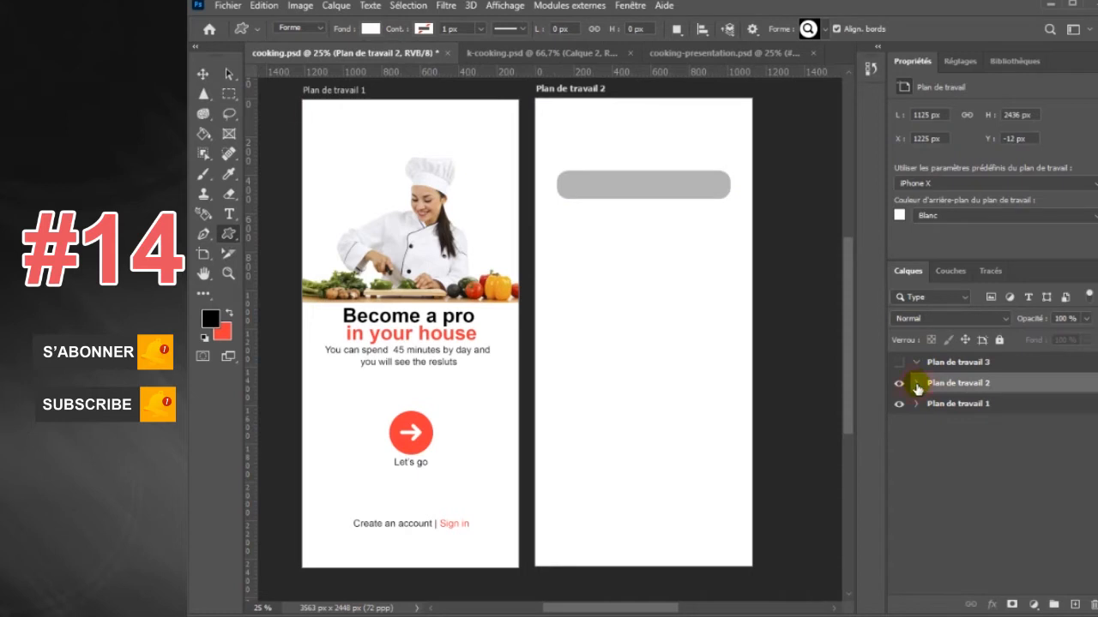
{"action": "left_click", "coordinate": [915, 385]}
{"action": "left_click", "coordinate": [629, 6]}
{"action": "left_click", "coordinate": [686, 420]}
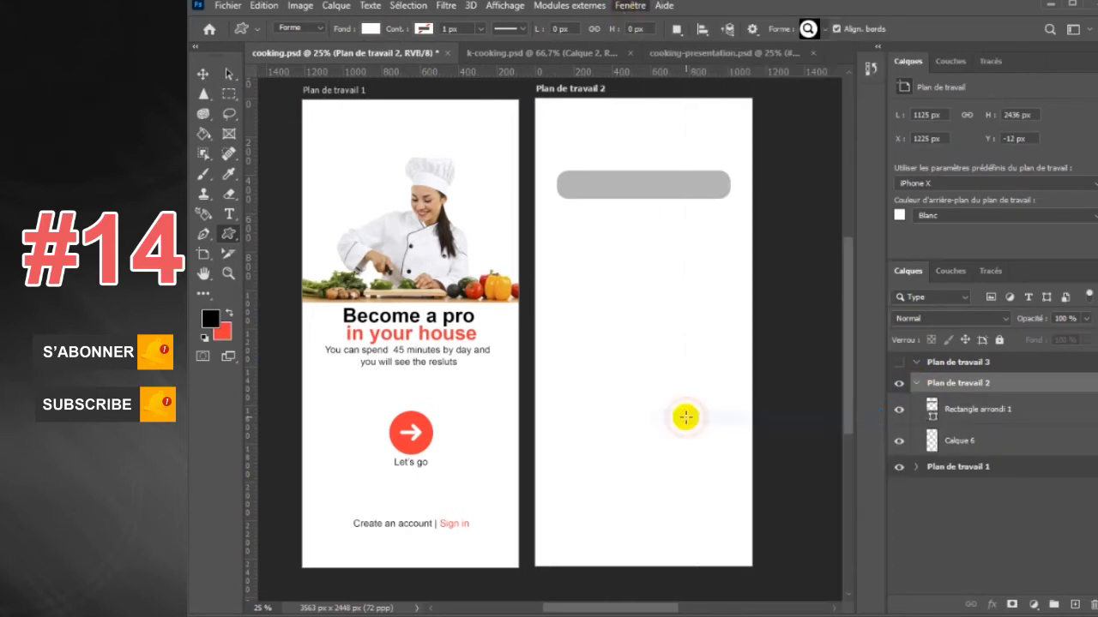
{"action": "left_click", "coordinate": [1010, 199]}
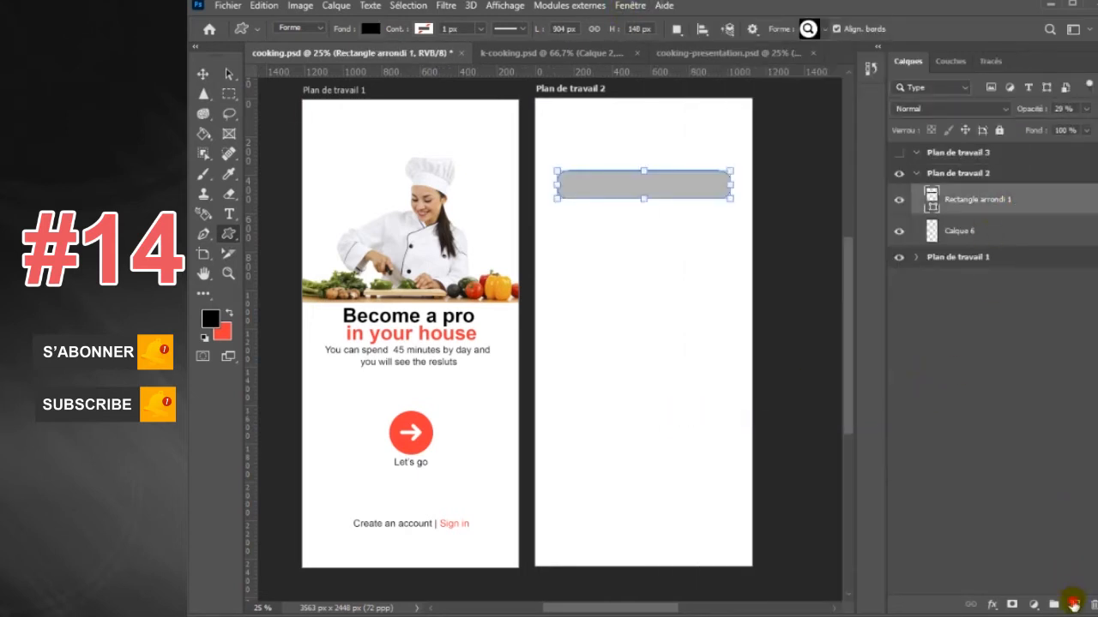
{"action": "left_click", "coordinate": [1073, 606]}
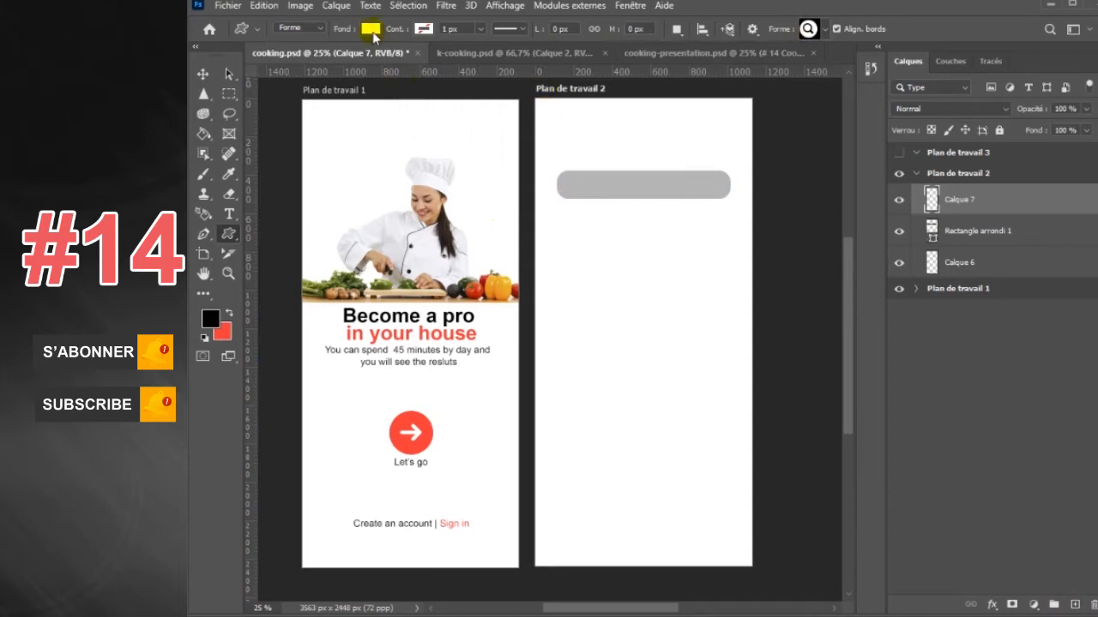
Draw a black magnifier icon about 92 px wide inside the search bar's right end and set its opacity to 40%
{"action": "left_click", "coordinate": [370, 28]}
{"action": "left_click", "coordinate": [283, 110]}
{"action": "left_click", "coordinate": [719, 196]}
{"action": "left_click_drag", "start_coordinate": [710, 177], "coordinate": [726, 193]}
{"action": "left_click", "coordinate": [1086, 109]}
{"action": "left_click_drag", "start_coordinate": [1087, 127], "coordinate": [1047, 131]}
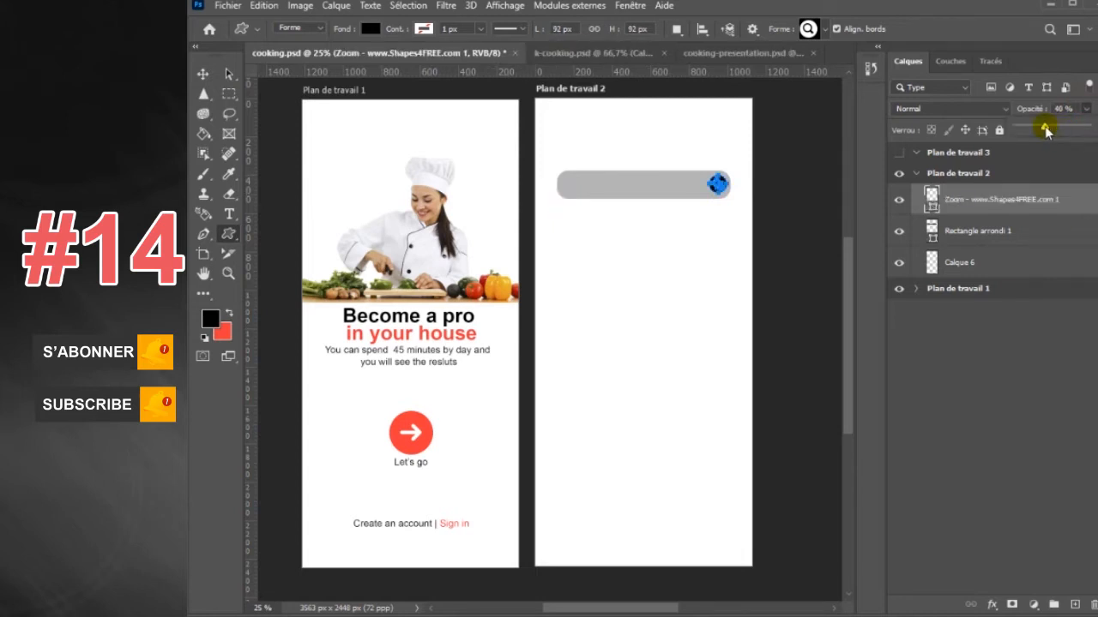
{"action": "left_click", "coordinate": [203, 73]}
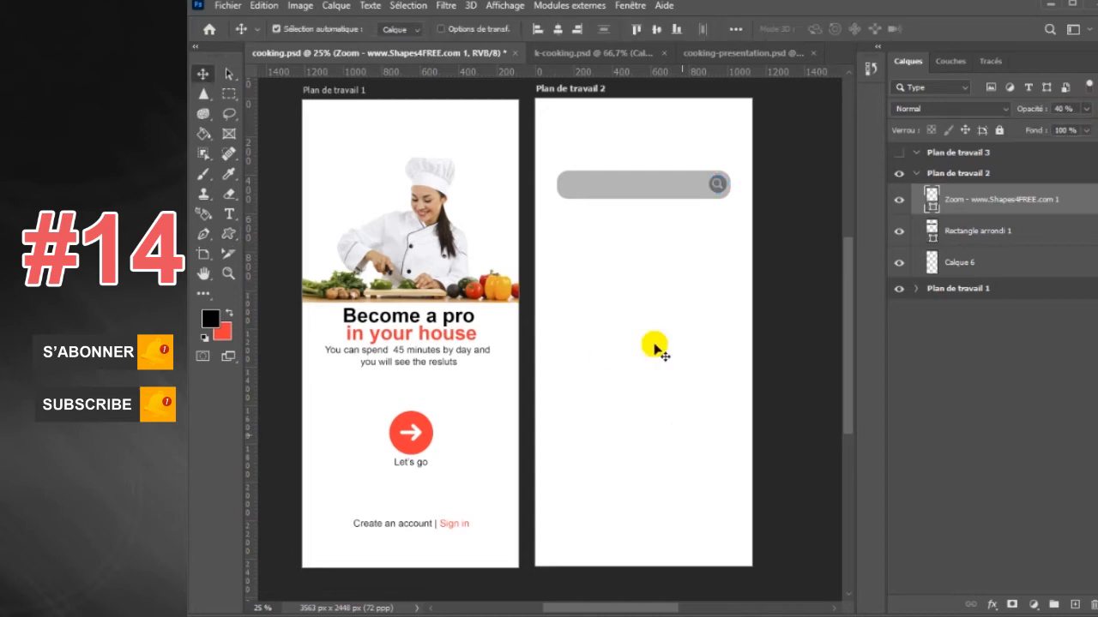
Add the text "Discover Recipes" in Arial Regular 50 pt on Plan de travail 2
{"action": "left_click", "coordinate": [230, 215]}
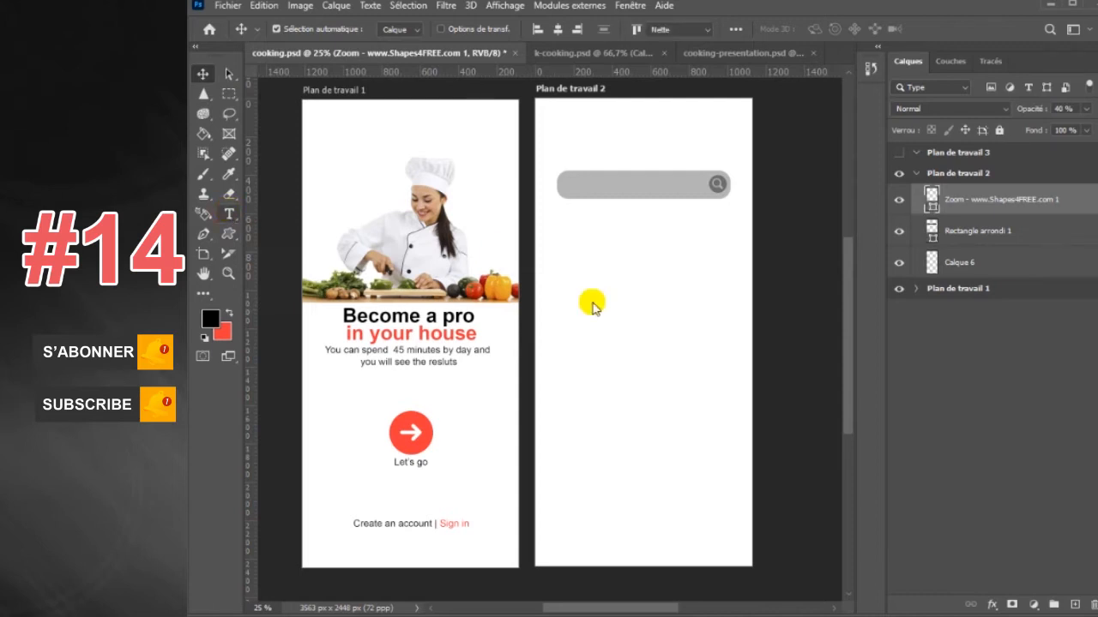
{"action": "left_click", "coordinate": [604, 269]}
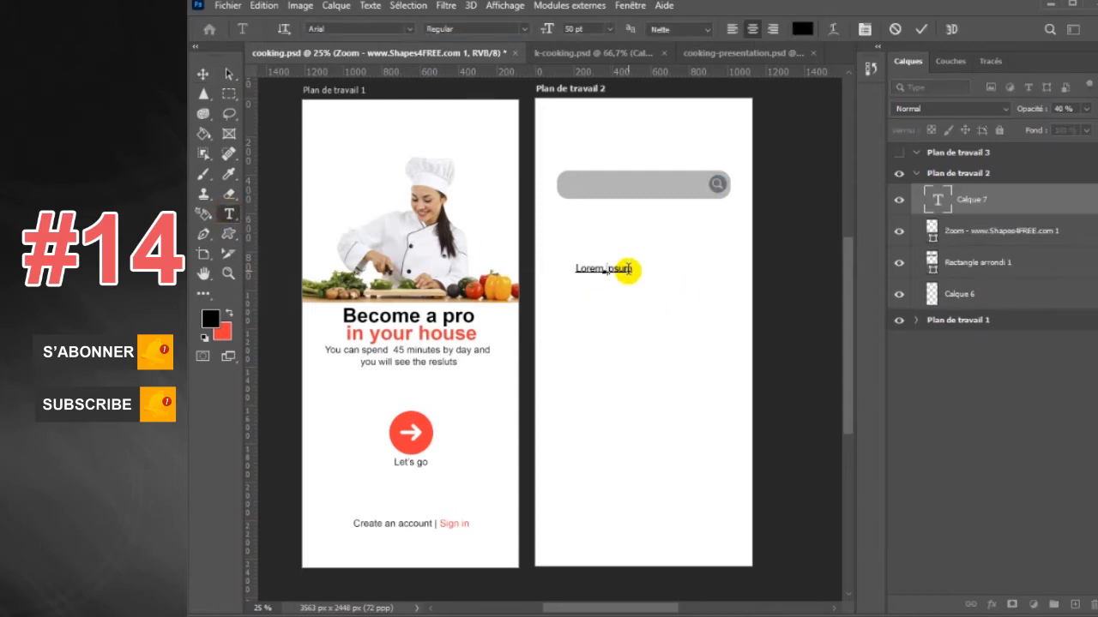
{"action": "type", "text": "Discover Recipes"}
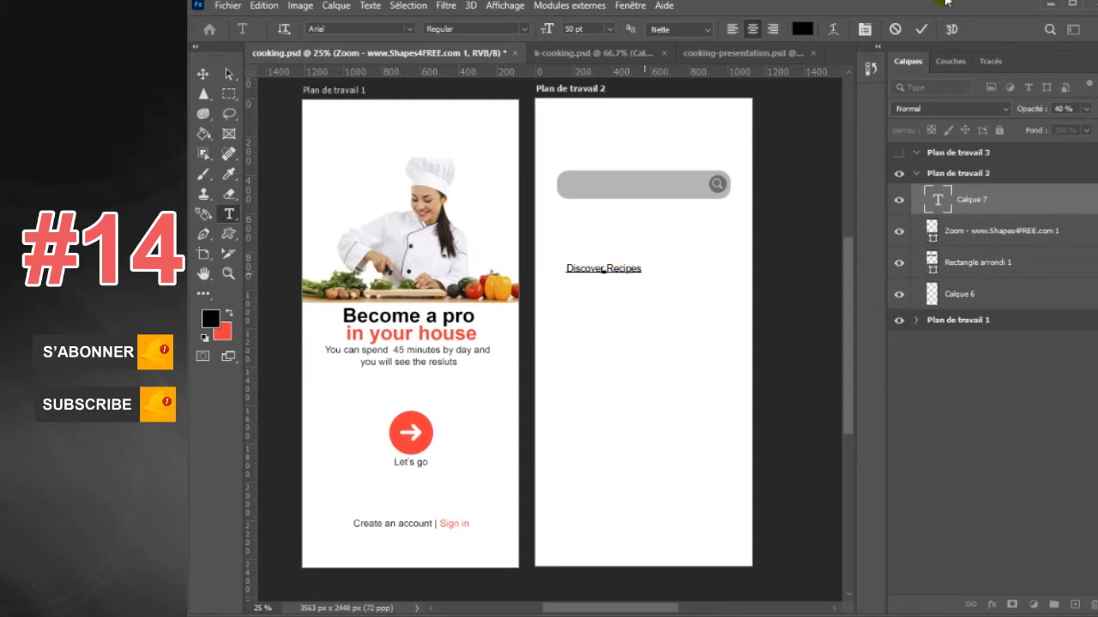
{"action": "left_click", "coordinate": [921, 28]}
Enlarge the "Discover Recipes" text and place it just above the search bar, aligned with its left edge
{"action": "left_click", "coordinate": [203, 75]}
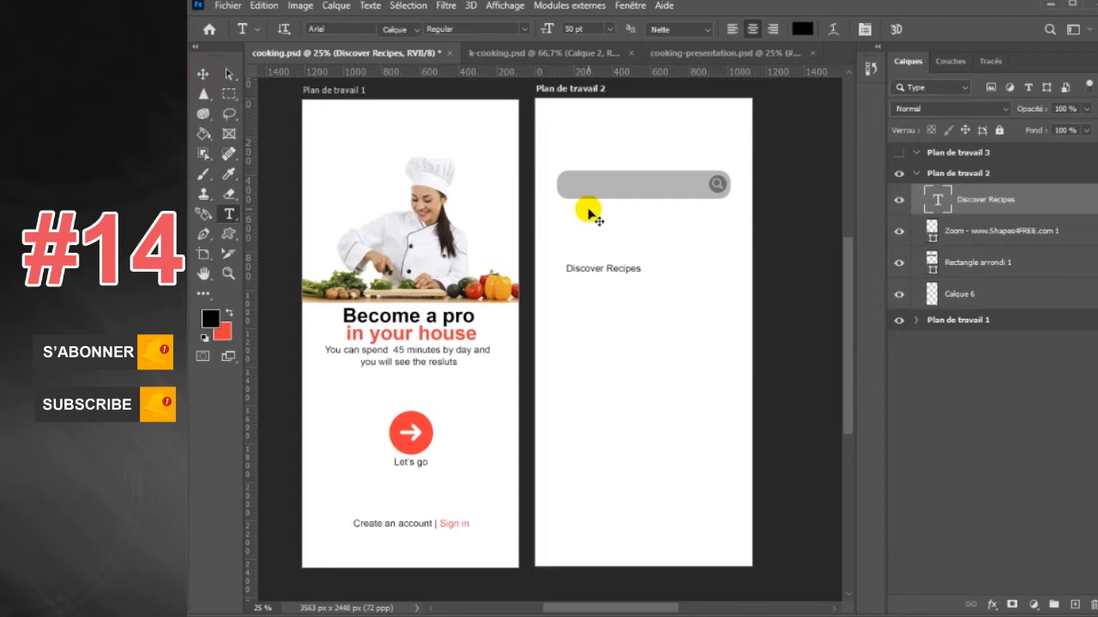
{"action": "key", "text": "ctrl+t"}
{"action": "left_click_drag", "start_coordinate": [641, 263], "coordinate": [670, 246]}
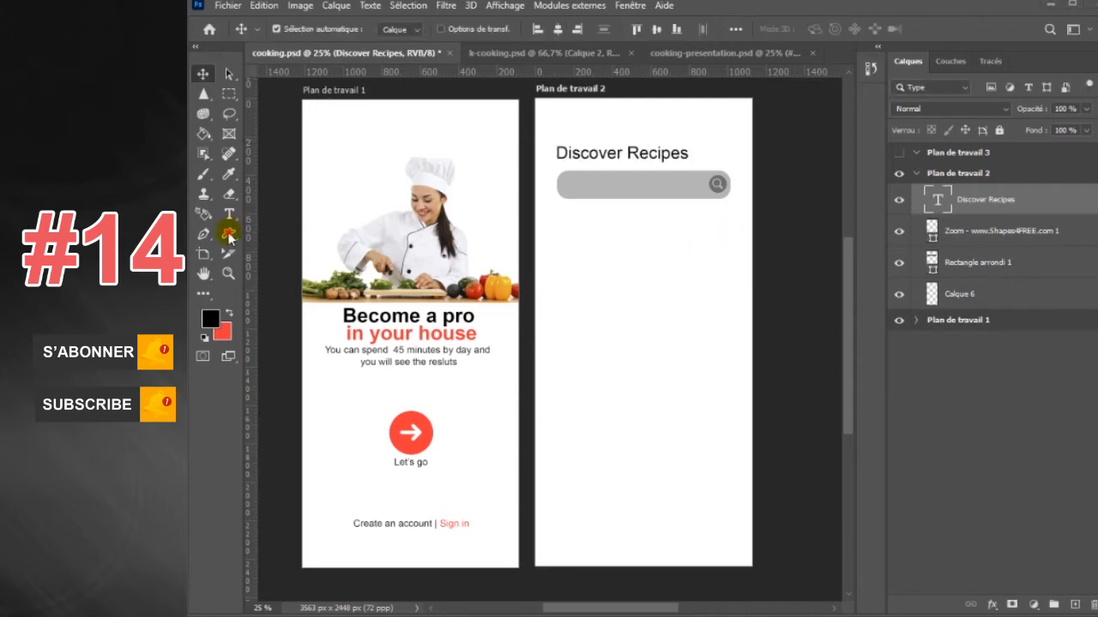
Draw a rounded rectangle card about 568 × 700 px with 60 px corners below the search bar's left half
{"action": "right_click", "coordinate": [228, 235]}
{"action": "left_click", "coordinate": [291, 249]}
{"action": "left_click_drag", "start_coordinate": [554, 249], "coordinate": [661, 382]}
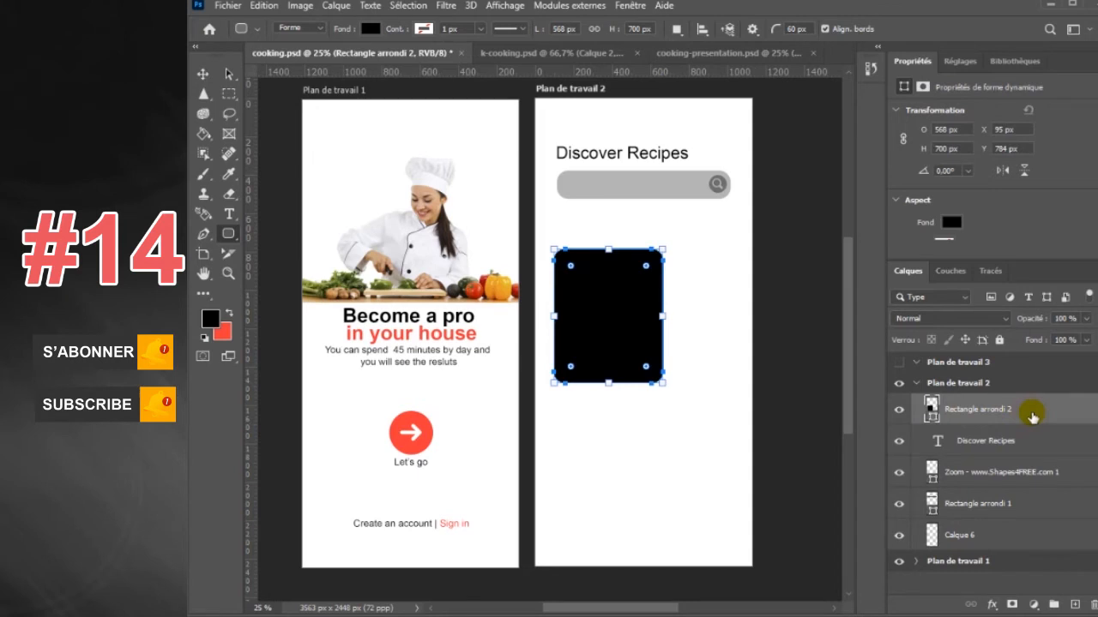
Give the rounded card a white (ffffff) colour overlay in its layer style
{"action": "double_click", "coordinate": [1032, 417]}
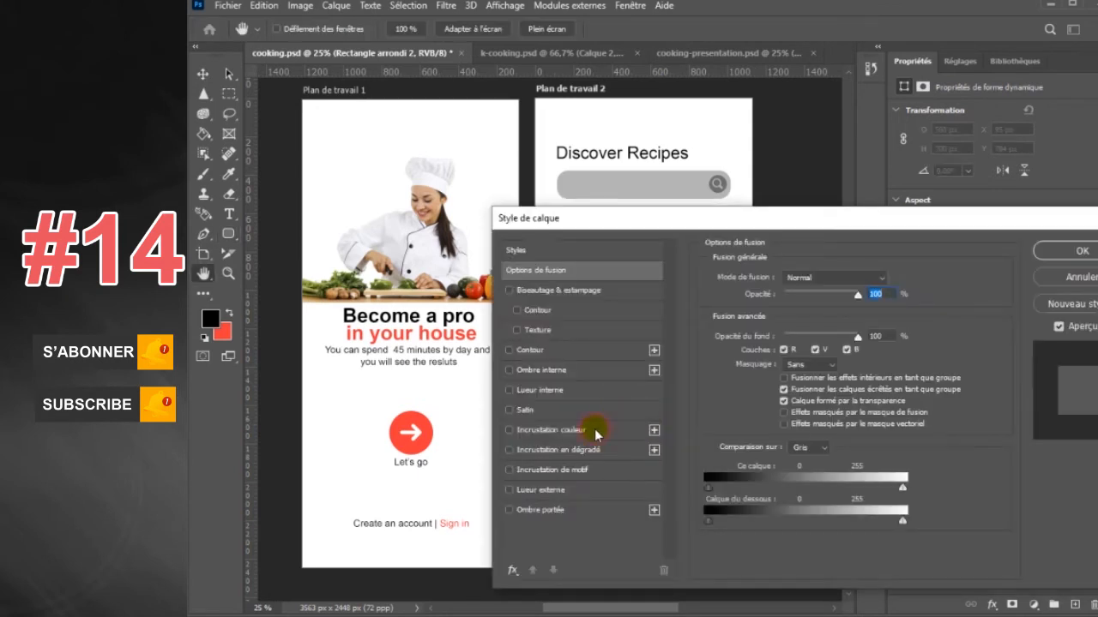
{"action": "left_click", "coordinate": [595, 428]}
{"action": "left_click", "coordinate": [896, 281]}
{"action": "left_click", "coordinate": [715, 123]}
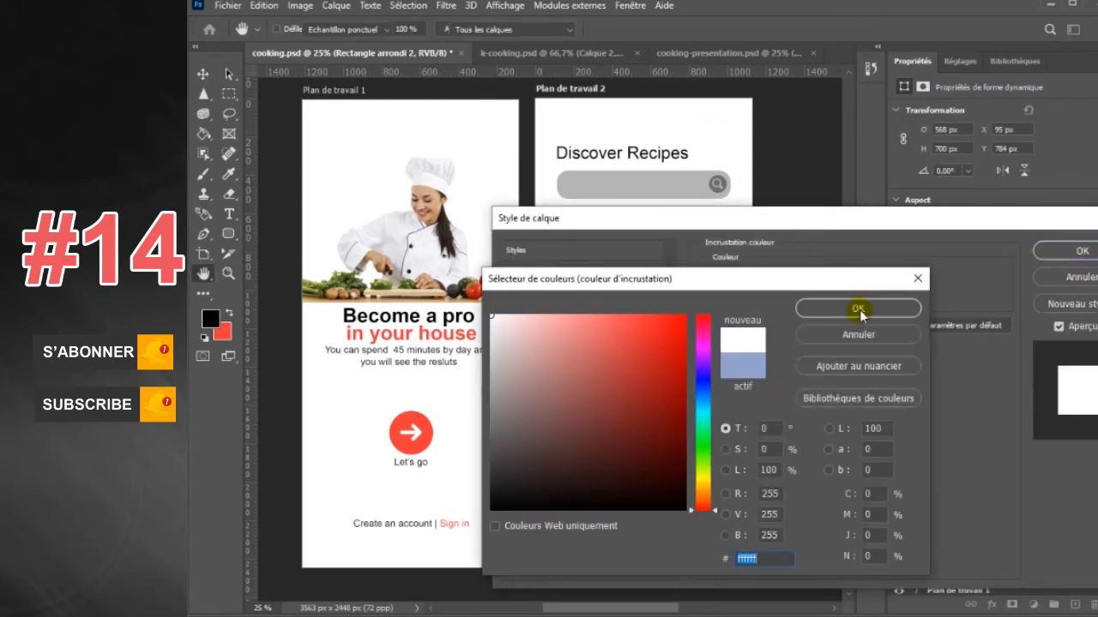
{"action": "left_click", "coordinate": [857, 309]}
Add a drop shadow to the card with 10% opacity, 16 px distance and 68 px size
{"action": "left_click", "coordinate": [540, 509]}
{"action": "left_click_drag", "start_coordinate": [871, 380], "coordinate": [850, 381]}
{"action": "type", "text": "68"}
{"action": "left_click_drag", "start_coordinate": [872, 346], "coordinate": [844, 348]}
{"action": "type", "text": "16"}
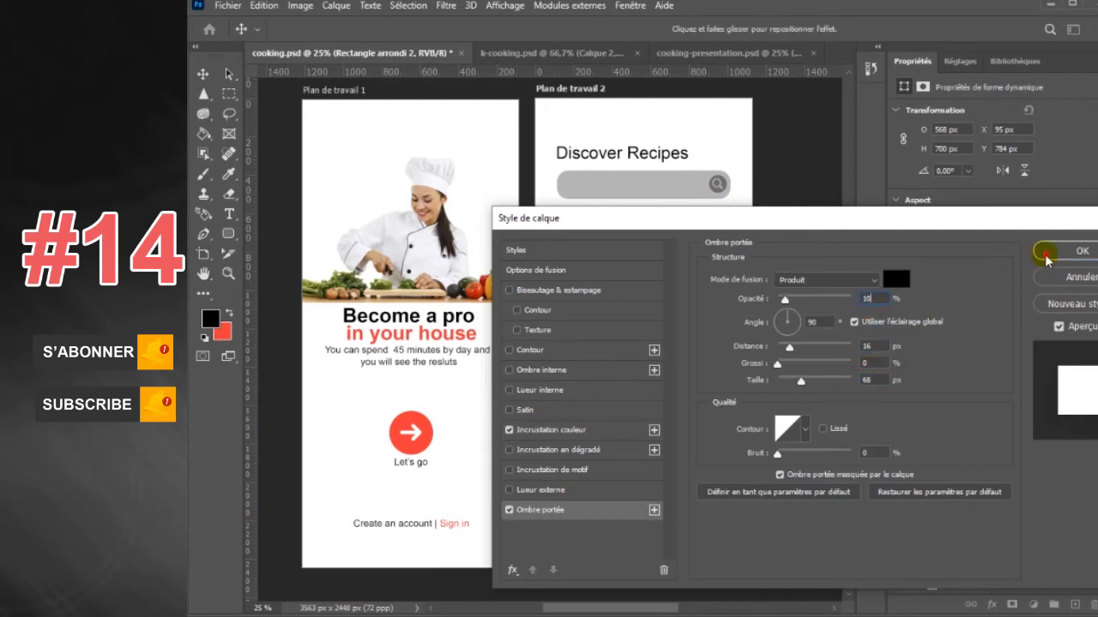
{"action": "left_click", "coordinate": [1048, 251]}
Widen the card to about 592 px and duplicate it to the right, running past the artboard's right edge
{"action": "left_click_drag", "start_coordinate": [659, 316], "coordinate": [767, 343]}
{"action": "key", "text": "Return"}
{"action": "key", "text": "v"}
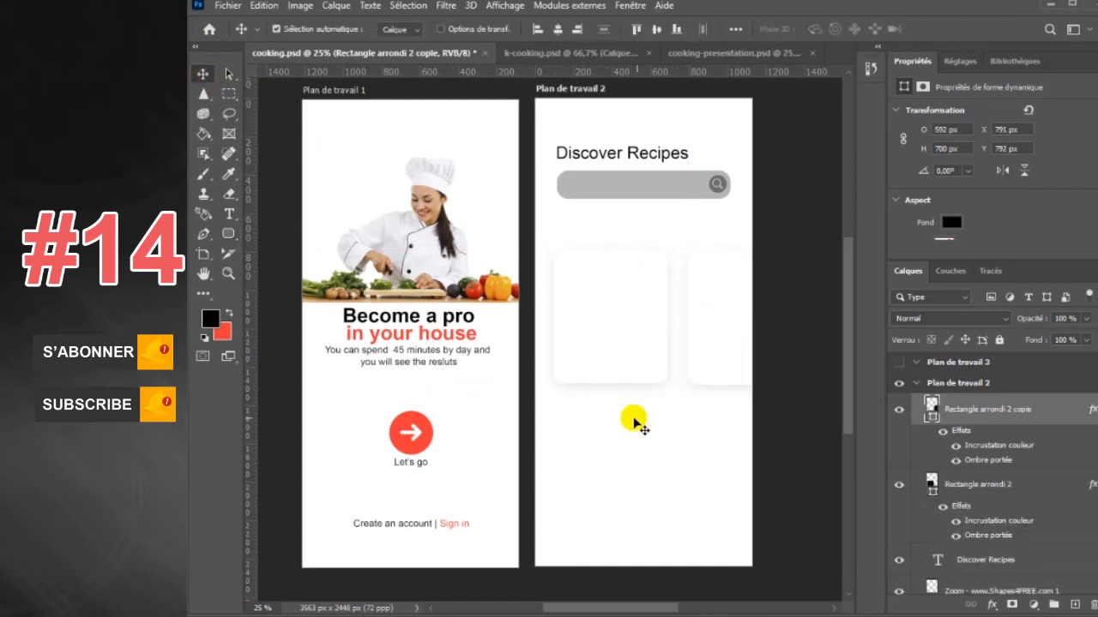
{"action": "right_click", "coordinate": [229, 233]}
{"action": "left_click", "coordinate": [277, 241]}
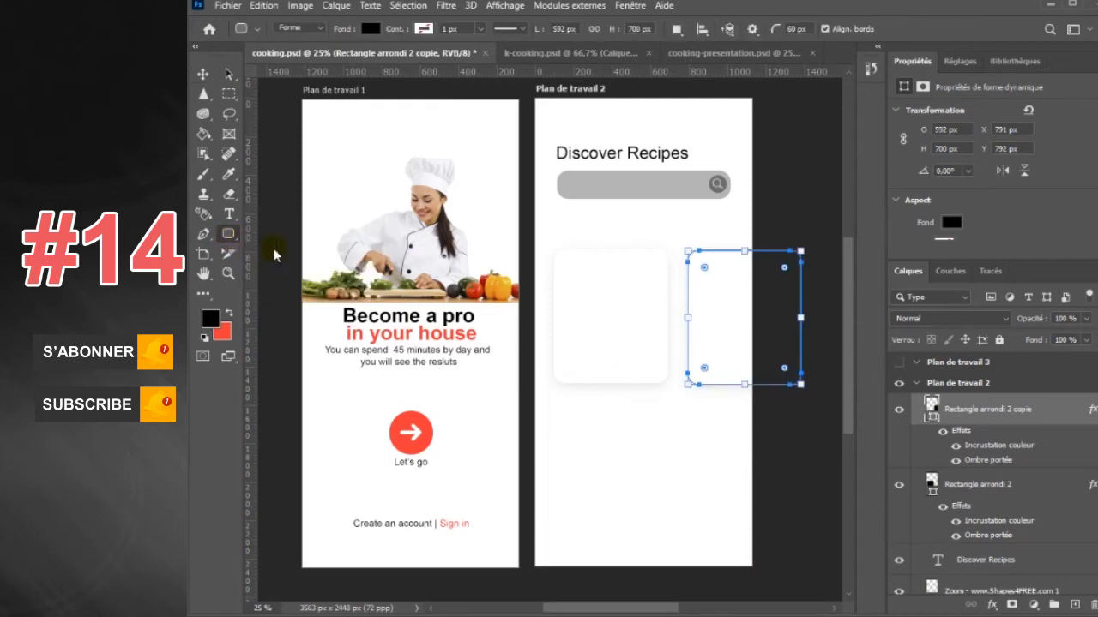
{"action": "left_click", "coordinate": [202, 78]}
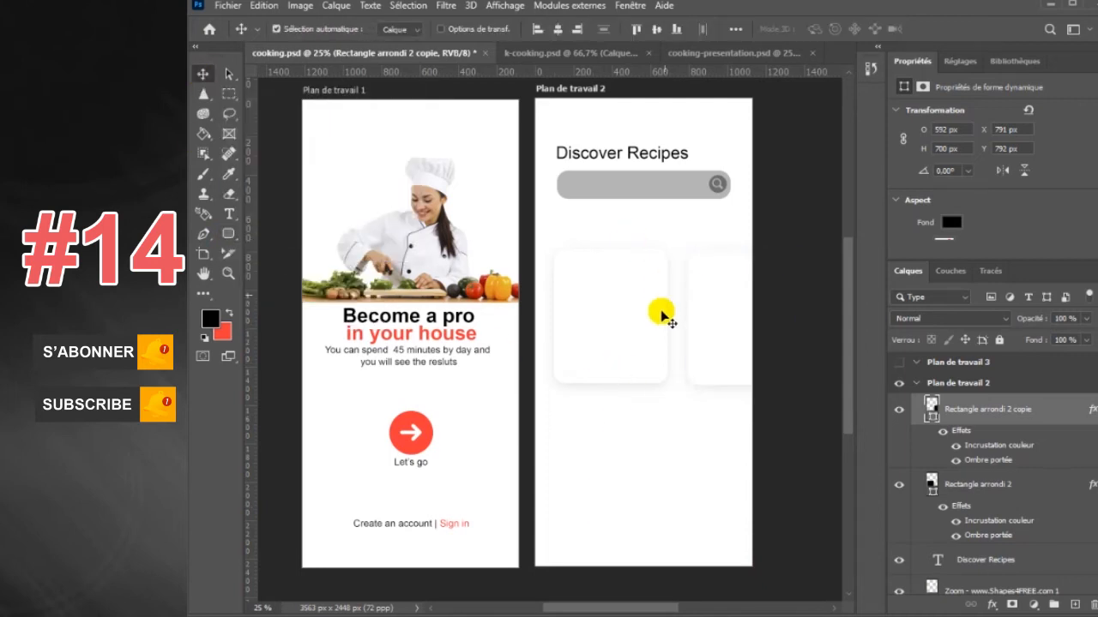
Duplicate the two cards into a second row below and move the two top cards up toward the search bar
{"action": "left_click", "coordinate": [615, 347]}
{"action": "mouse_move", "coordinate": [626, 340]}
{"action": "left_mouse_down", "text": "alt"}
{"action": "mouse_move", "coordinate": [634, 505]}
{"action": "mouse_move", "coordinate": [758, 494]}
{"action": "mouse_move", "coordinate": [631, 334]}
{"action": "left_mouse_up", "text": "alt"}
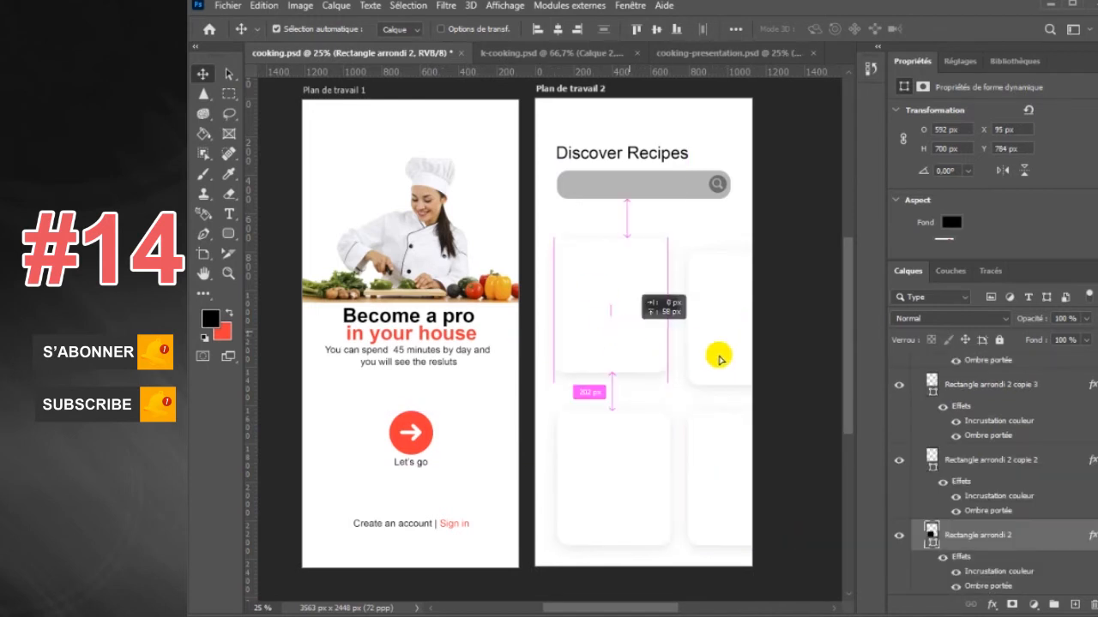
{"action": "left_click", "coordinate": [725, 357]}
{"action": "left_click_drag", "start_coordinate": [725, 357], "coordinate": [725, 338]}
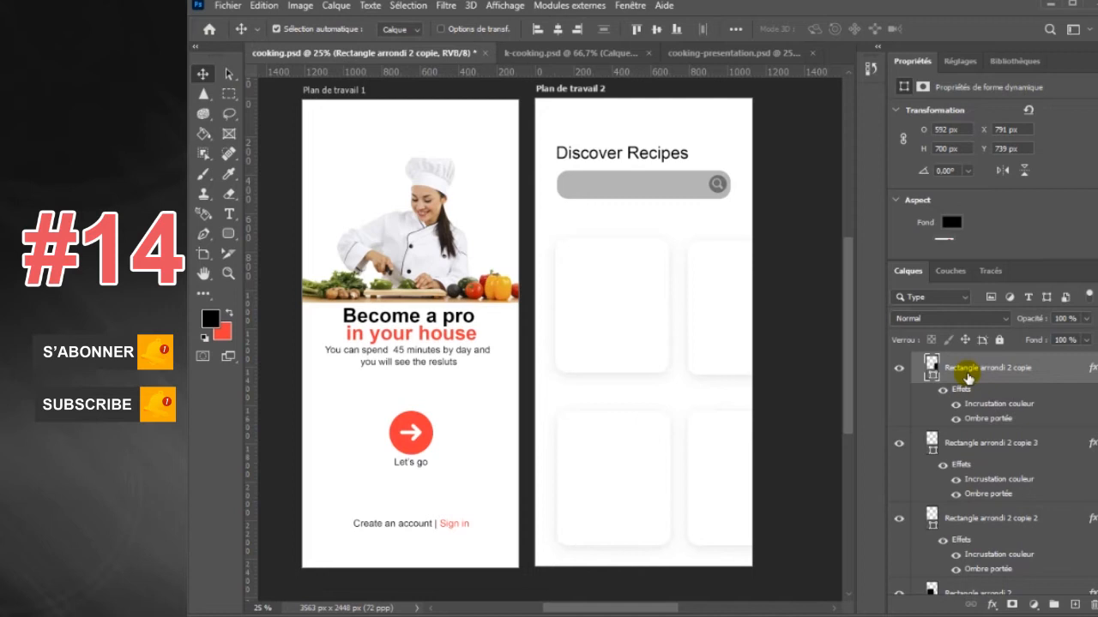
Delete the right-hand card of the second row
{"action": "left_click", "coordinate": [718, 191]}
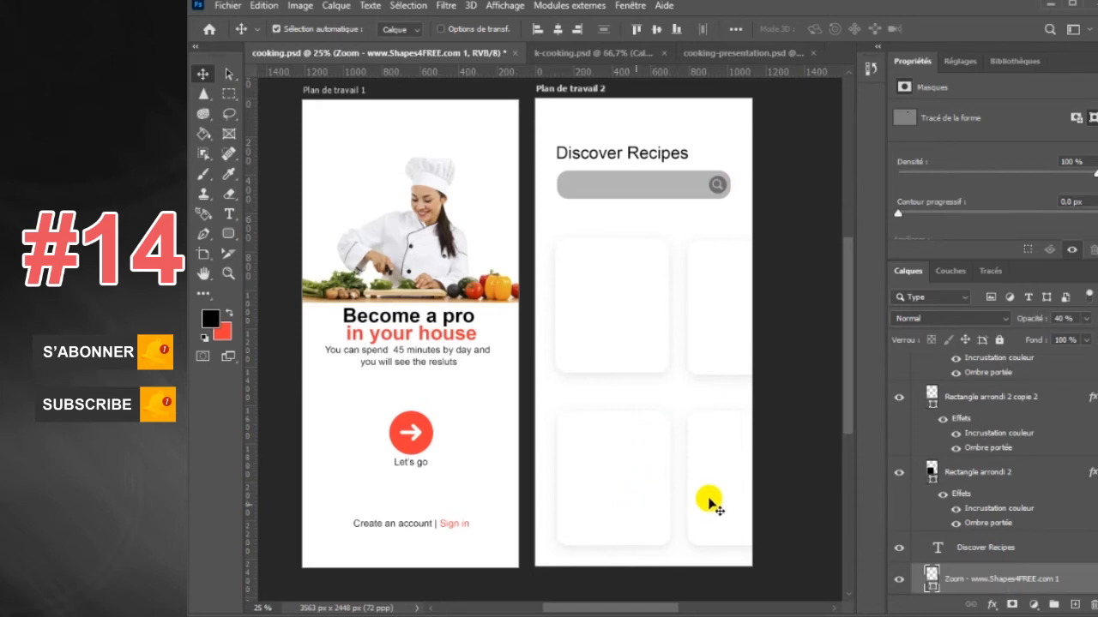
{"action": "left_click_drag", "start_coordinate": [640, 510], "coordinate": [735, 510]}
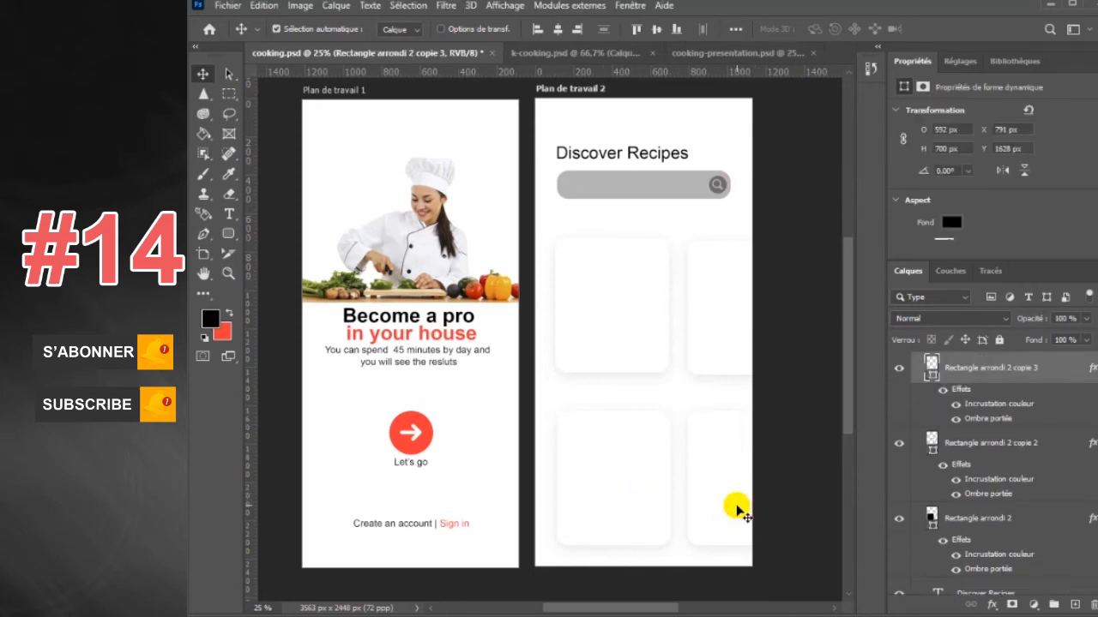
{"action": "key", "text": "ctrl+z"}
Resize the remaining lower card to about 940 × 512 px and duplicate it below, overlapping the artboard's bottom edge
{"action": "key", "text": "ctrl+t"}
{"action": "left_click_drag", "start_coordinate": [674, 476], "coordinate": [744, 477]}
{"action": "left_click_drag", "start_coordinate": [651, 546], "coordinate": [650, 513]}
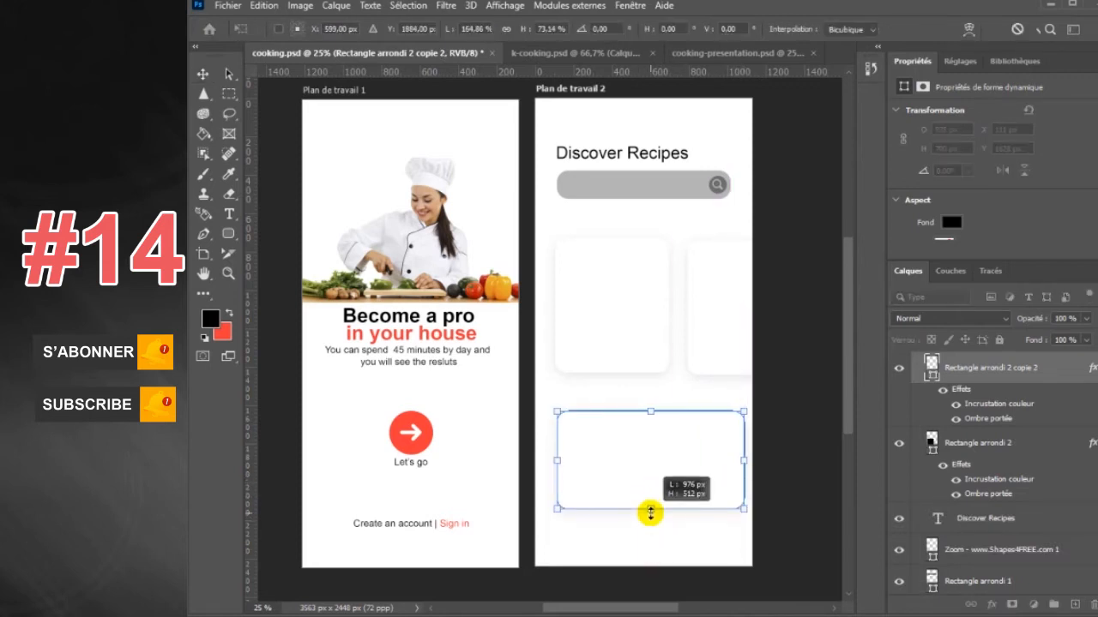
{"action": "left_click_drag", "start_coordinate": [742, 461], "coordinate": [736, 461]}
{"action": "key", "text": "Return"}
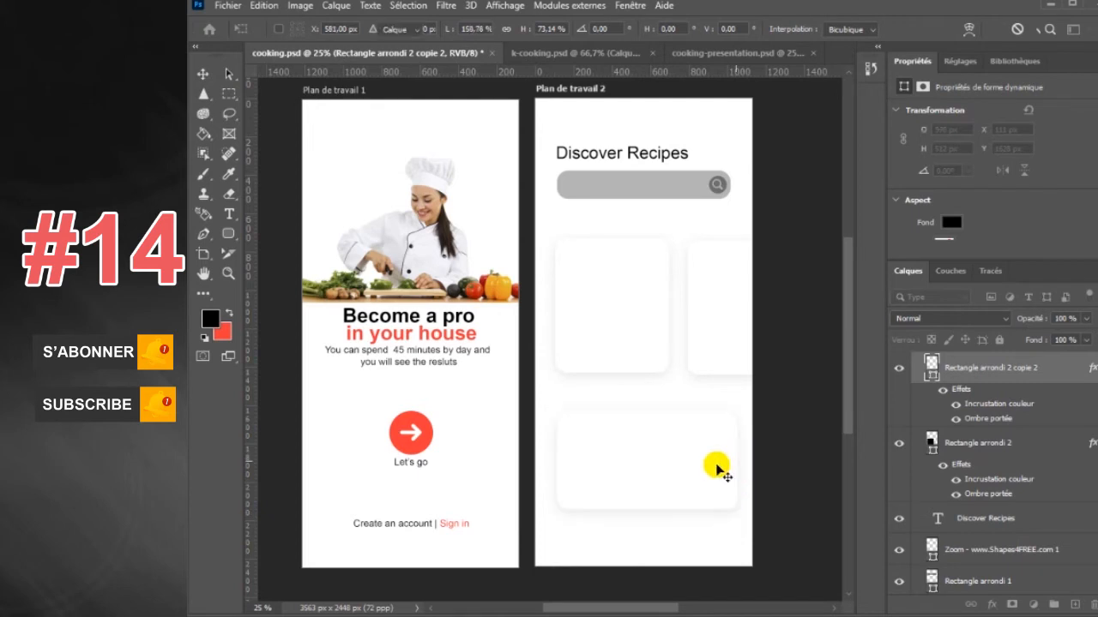
{"action": "left_click_drag", "start_coordinate": [658, 562], "coordinate": [728, 580]}
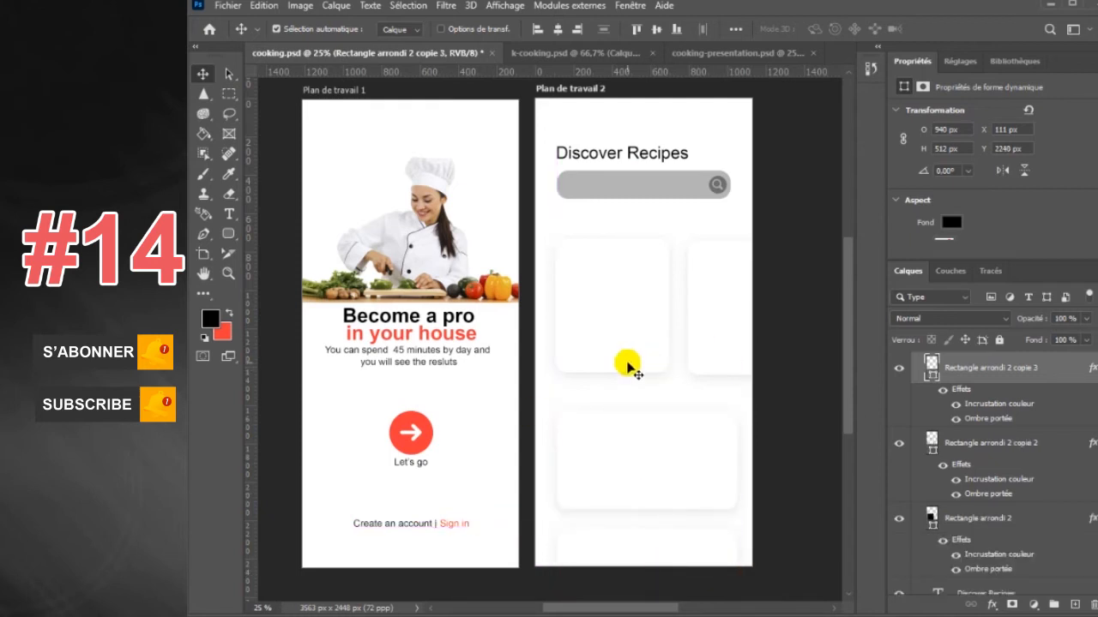
Draw a black circle about 452 px across over the top of the first card and duplicate it onto the right card
{"action": "left_click", "coordinate": [229, 214]}
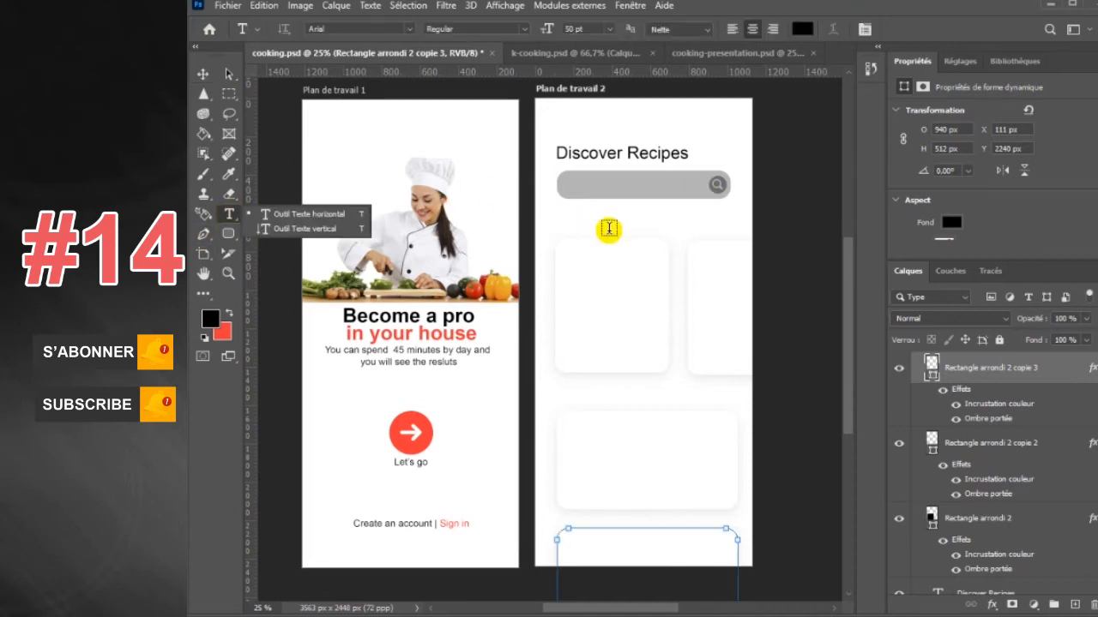
{"action": "left_click", "coordinate": [228, 234]}
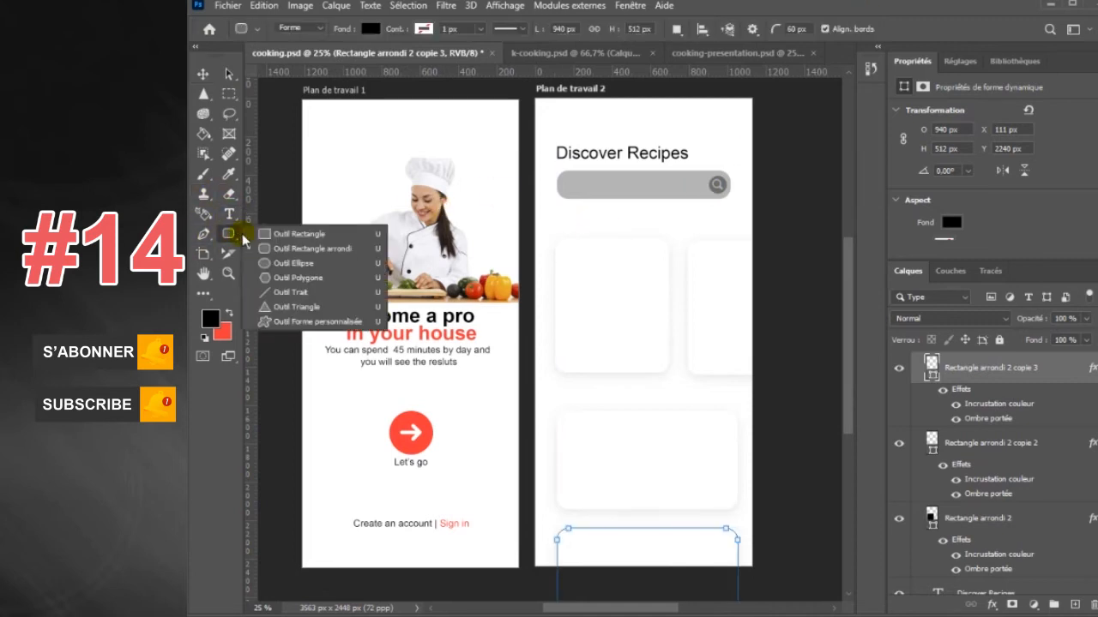
{"action": "left_click_drag", "start_coordinate": [571, 219], "coordinate": [661, 309]}
{"action": "key", "text": "v"}
{"action": "left_click_drag", "start_coordinate": [625, 264], "coordinate": [748, 267]}
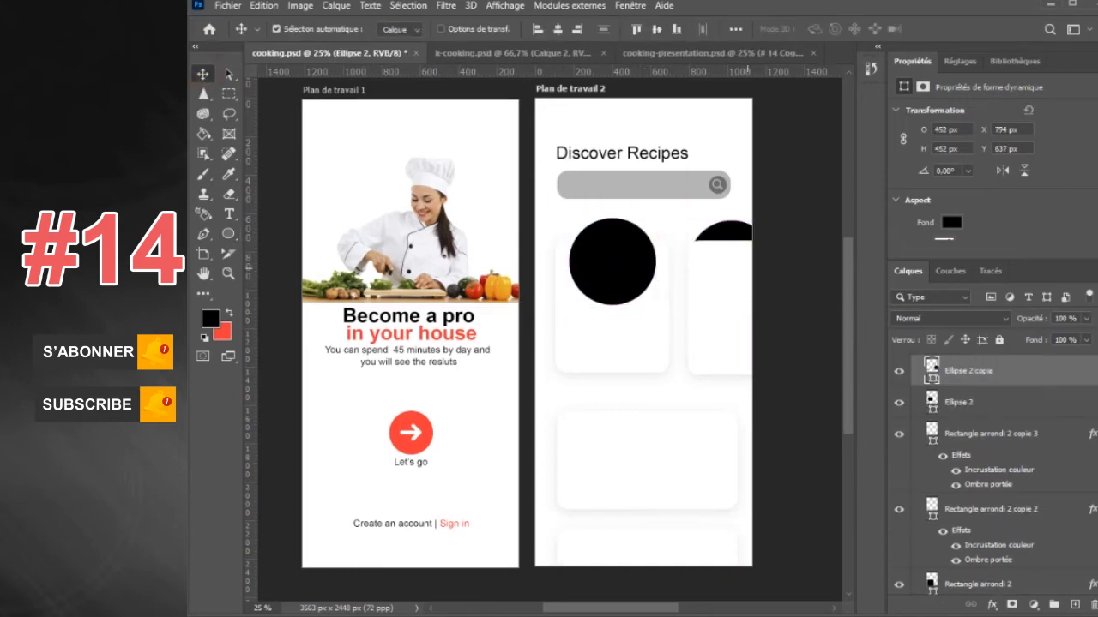
Bring both black circles in front of the cards and shift the second one further right so the artboard edge cuts it off
{"action": "left_click", "coordinate": [1024, 470], "text": "shift"}
{"action": "left_click_drag", "start_coordinate": [1024, 470], "coordinate": [1042, 356]}
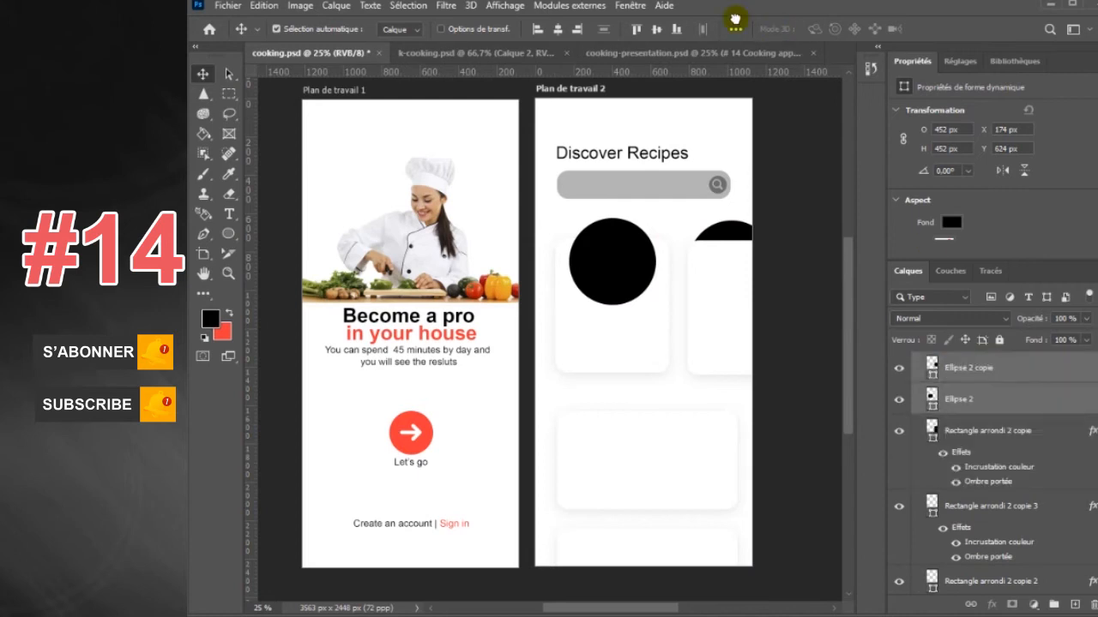
{"action": "left_click", "coordinate": [631, 6]}
{"action": "left_click", "coordinate": [691, 418]}
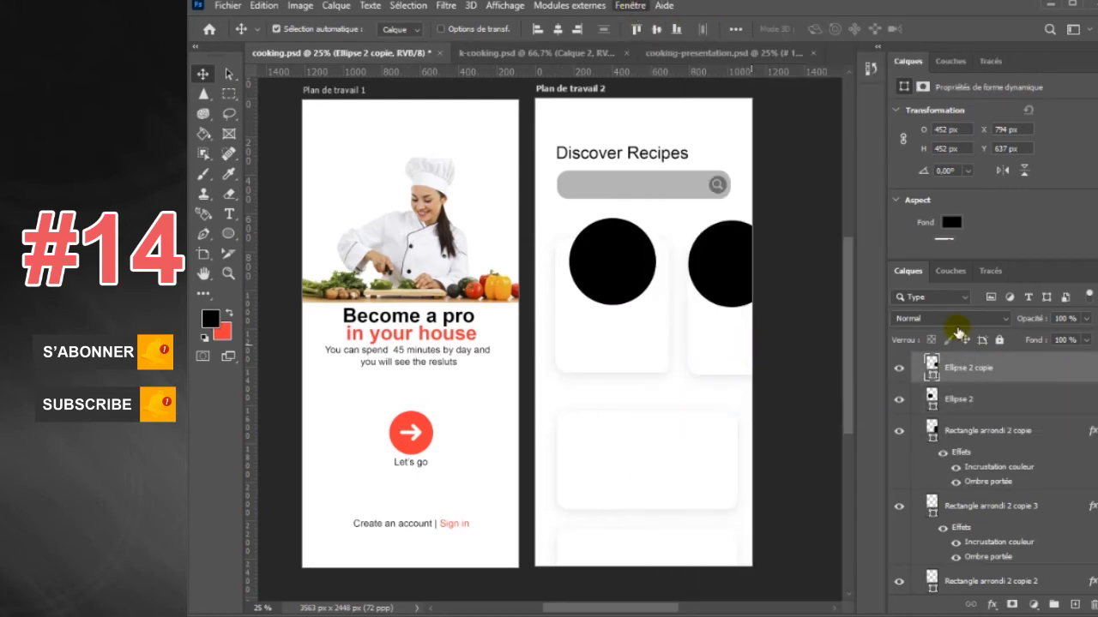
{"action": "left_click_drag", "start_coordinate": [721, 276], "coordinate": [730, 272]}
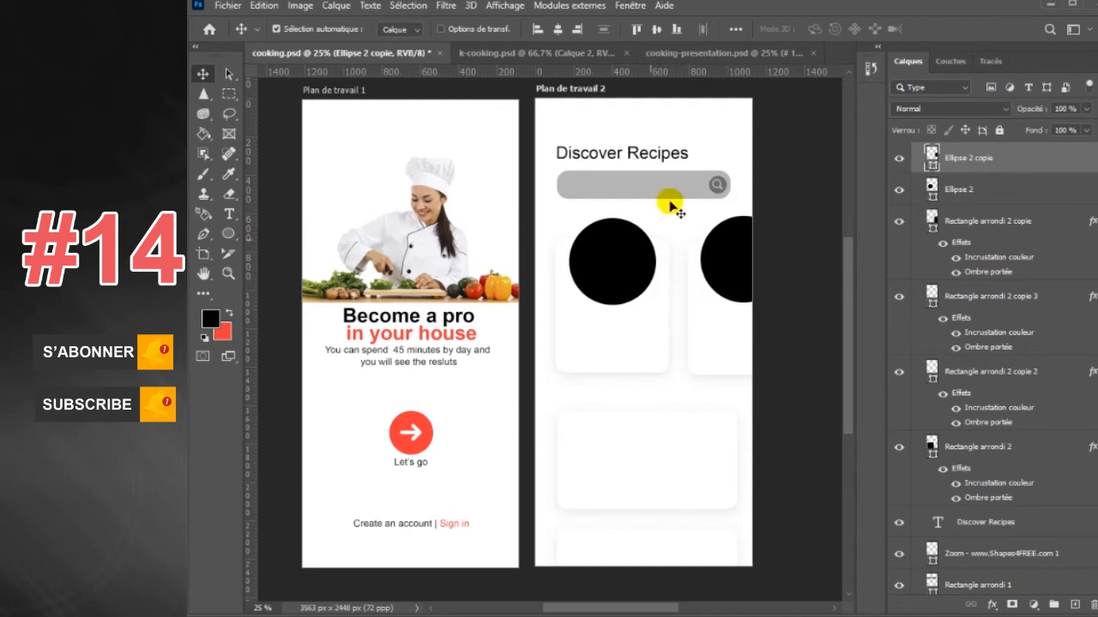
Add the text "Popular Recipes" in 50 pt Arial Regular above the lasting lower card, lined up with the card's left edge
{"action": "left_click", "coordinate": [229, 215]}
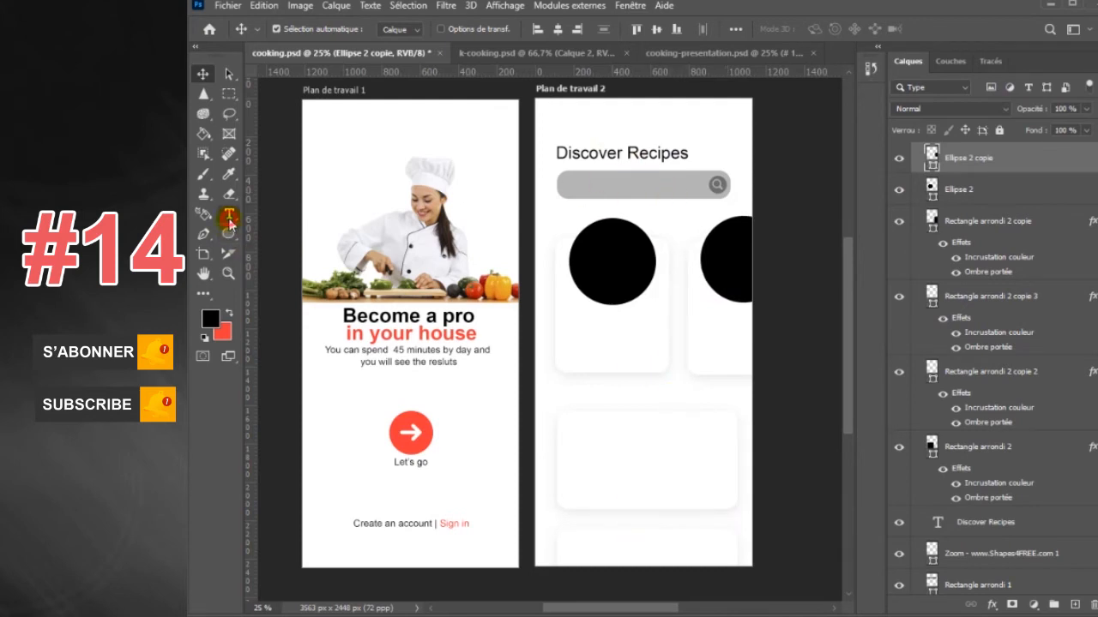
{"action": "left_click", "coordinate": [578, 397]}
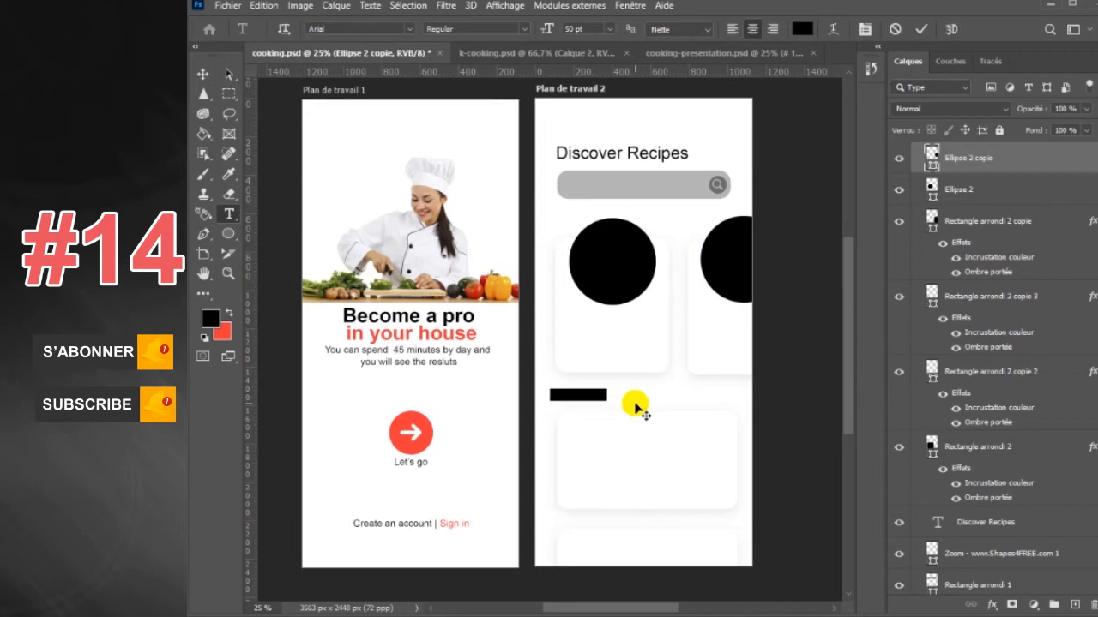
{"action": "type", "text": "Popular Recipes"}
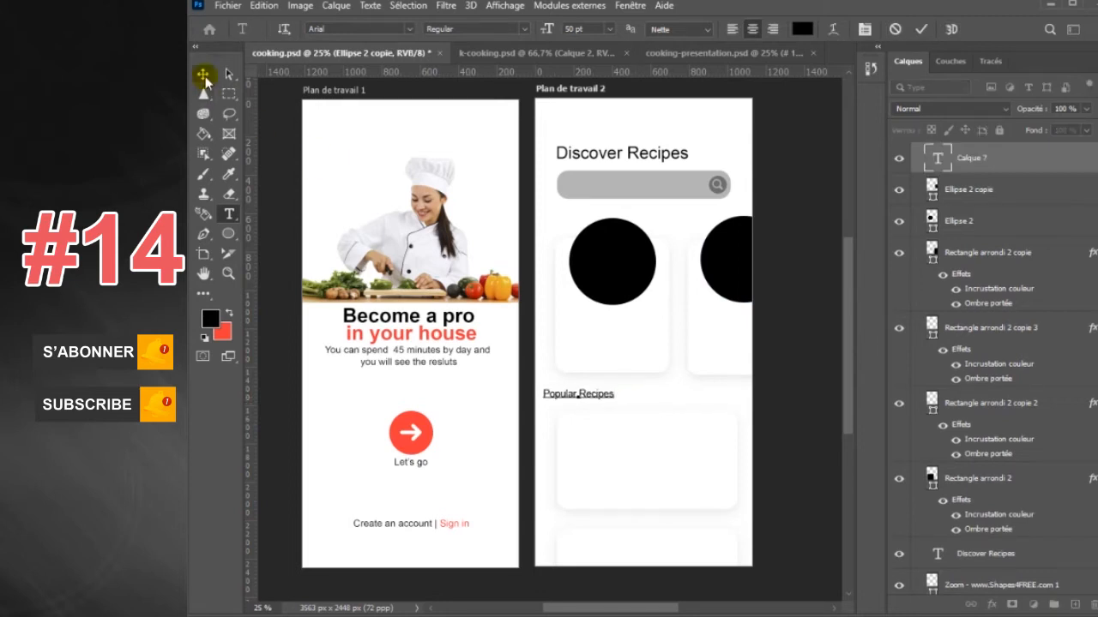
{"action": "left_click", "coordinate": [204, 76]}
{"action": "left_click_drag", "start_coordinate": [612, 404], "coordinate": [650, 394]}
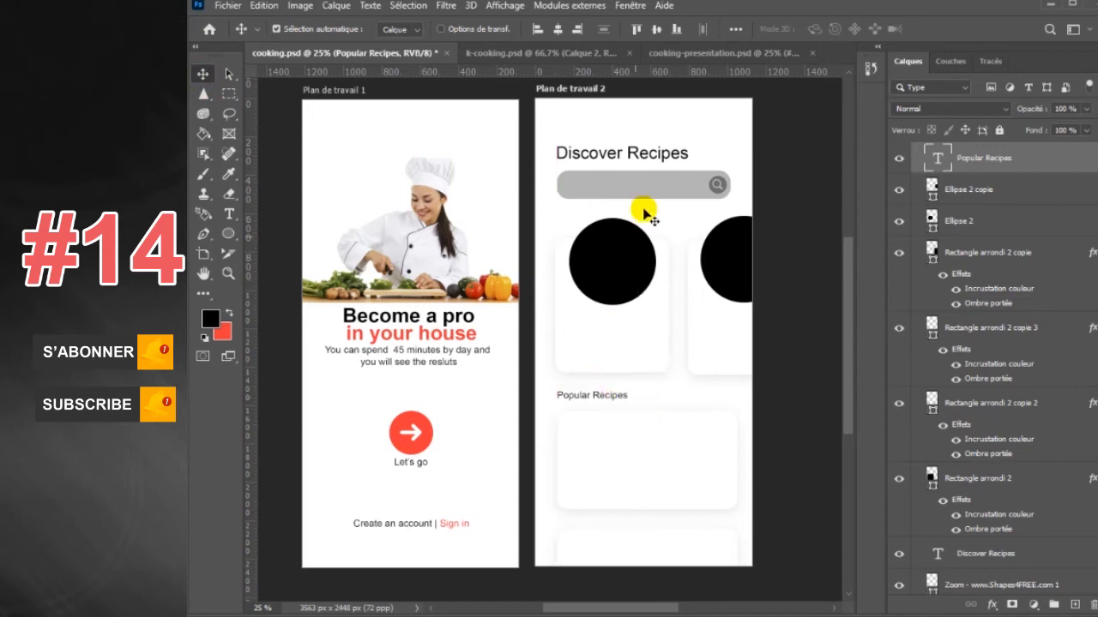
Move the "Discover Recipes" heading and the search bar with its magnifier up to free space above the top cards
{"action": "left_click", "coordinate": [662, 162]}
{"action": "left_click_drag", "start_coordinate": [662, 161], "coordinate": [658, 147]}
{"action": "left_click", "coordinate": [684, 190]}
{"action": "left_click_drag", "start_coordinate": [694, 192], "coordinate": [695, 165]}
Duplicate the "Popular Recipes" text below the search bar and replace its wording with All, Italian Food, American Food, Russian Food
{"action": "left_click_drag", "start_coordinate": [627, 408], "coordinate": [547, 199]}
{"action": "left_click", "coordinate": [230, 214]}
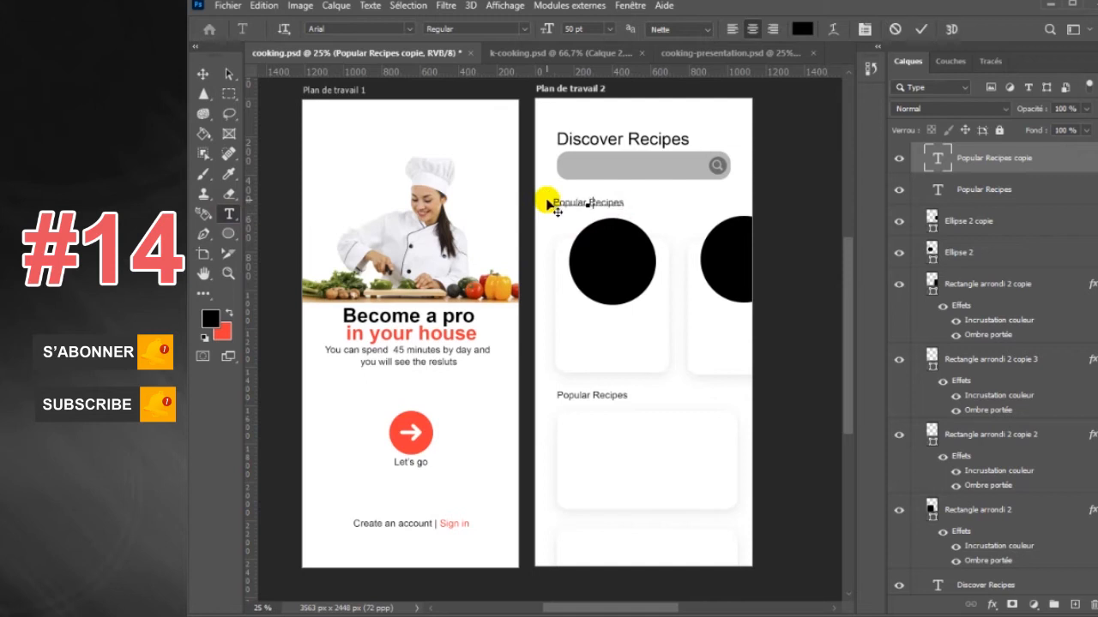
{"action": "type", "text": "All"}
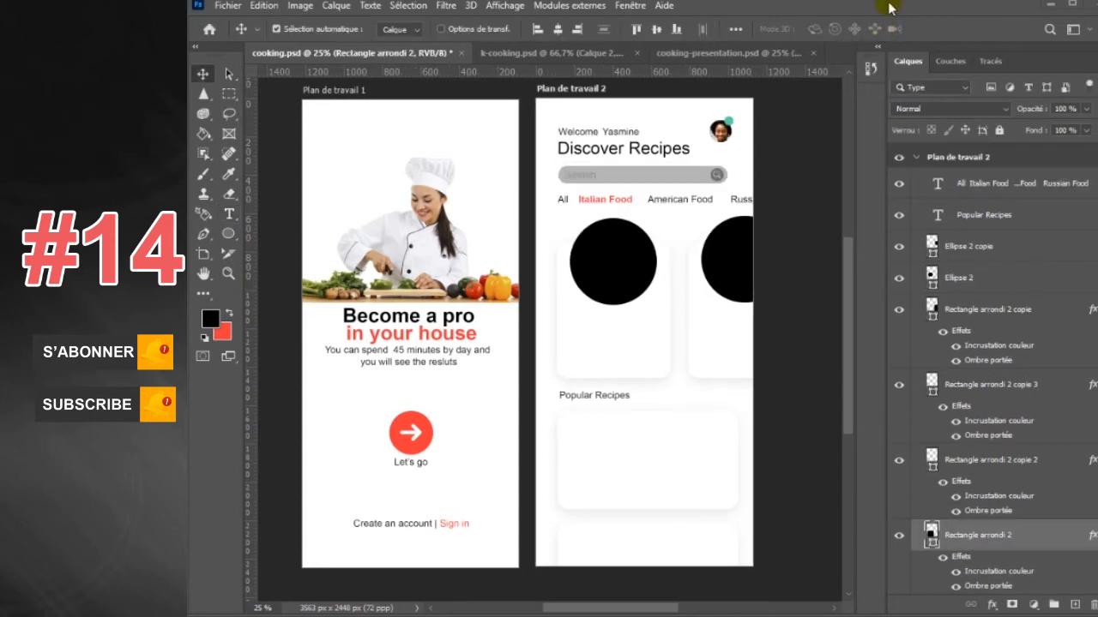
Place Keto-Spicy-Italian-Sausage-and-Broccoli.jpg on a new layer and shrink it to about 827 × 425 px over the first card
{"action": "key", "text": "ctrl+shift+alt+n"}
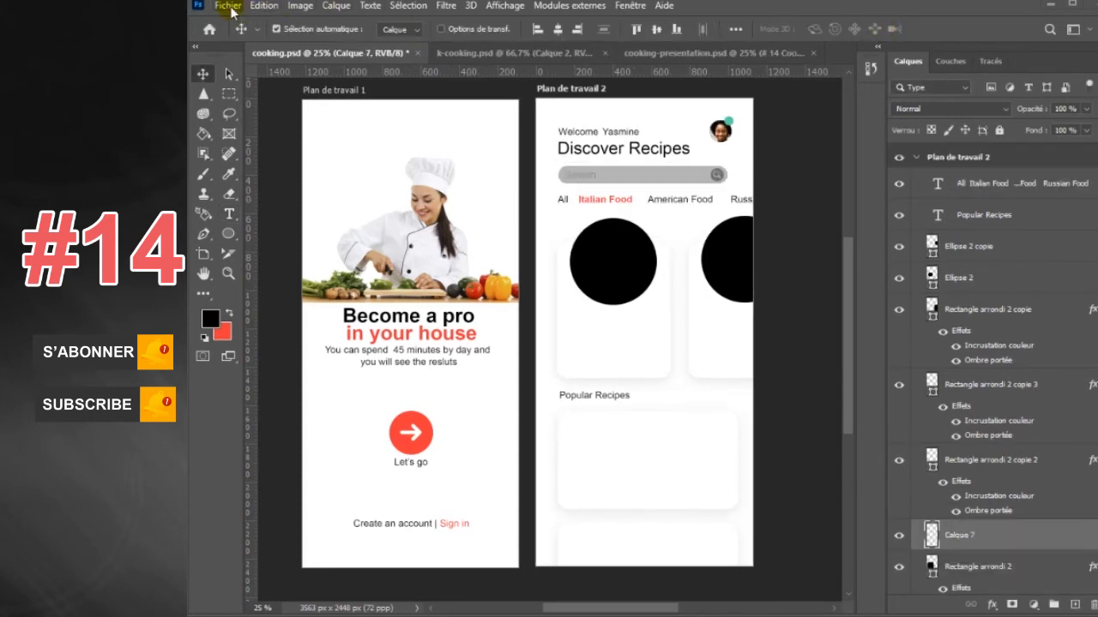
{"action": "left_click", "coordinate": [227, 5]}
{"action": "left_click", "coordinate": [292, 314]}
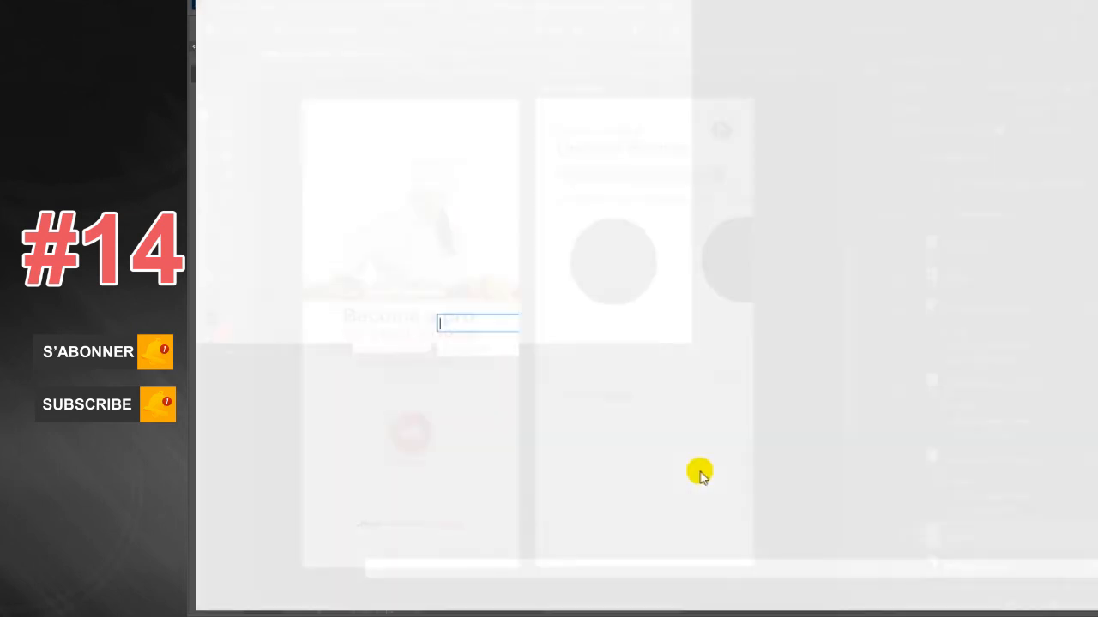
{"action": "double_click", "coordinate": [1042, 107]}
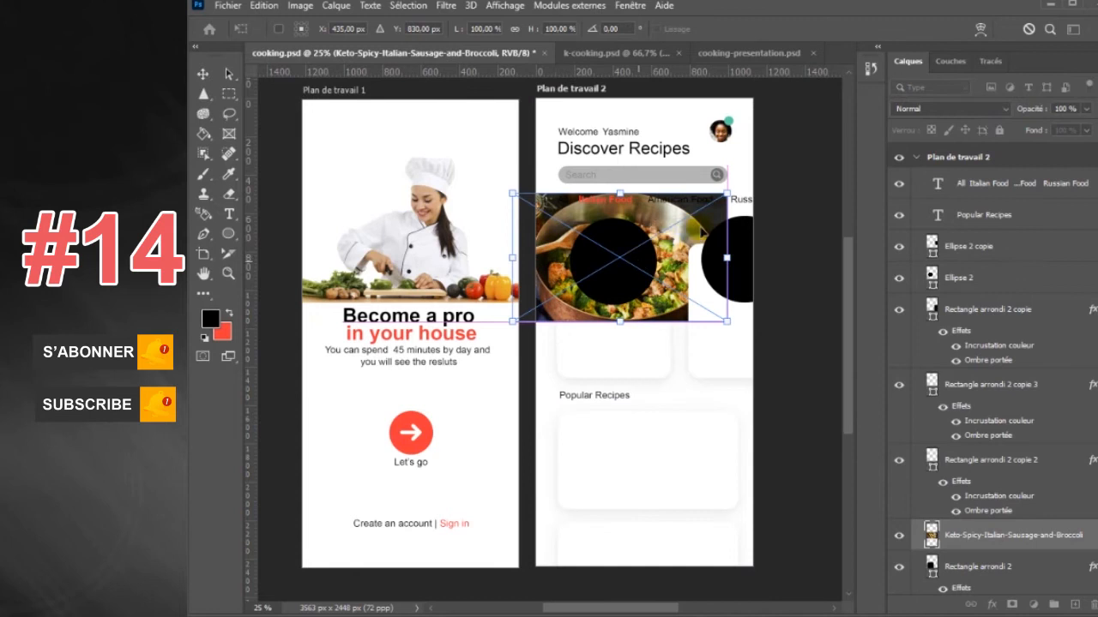
{"action": "left_click_drag", "start_coordinate": [727, 187], "coordinate": [683, 272]}
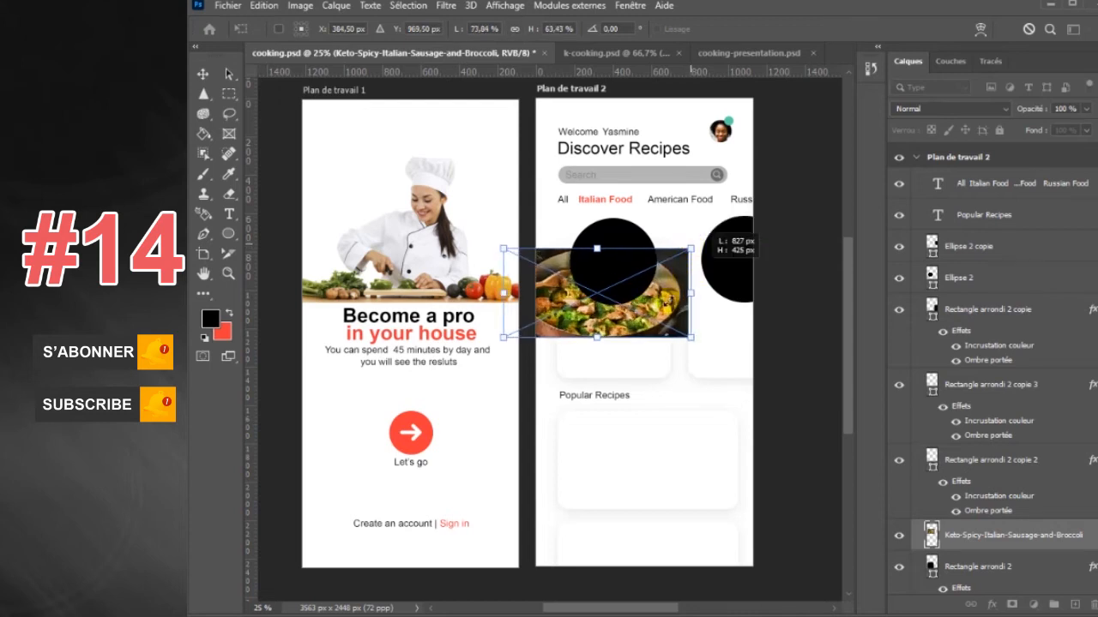
{"action": "left_click_drag", "start_coordinate": [656, 308], "coordinate": [668, 301]}
{"action": "key", "text": "Return"}
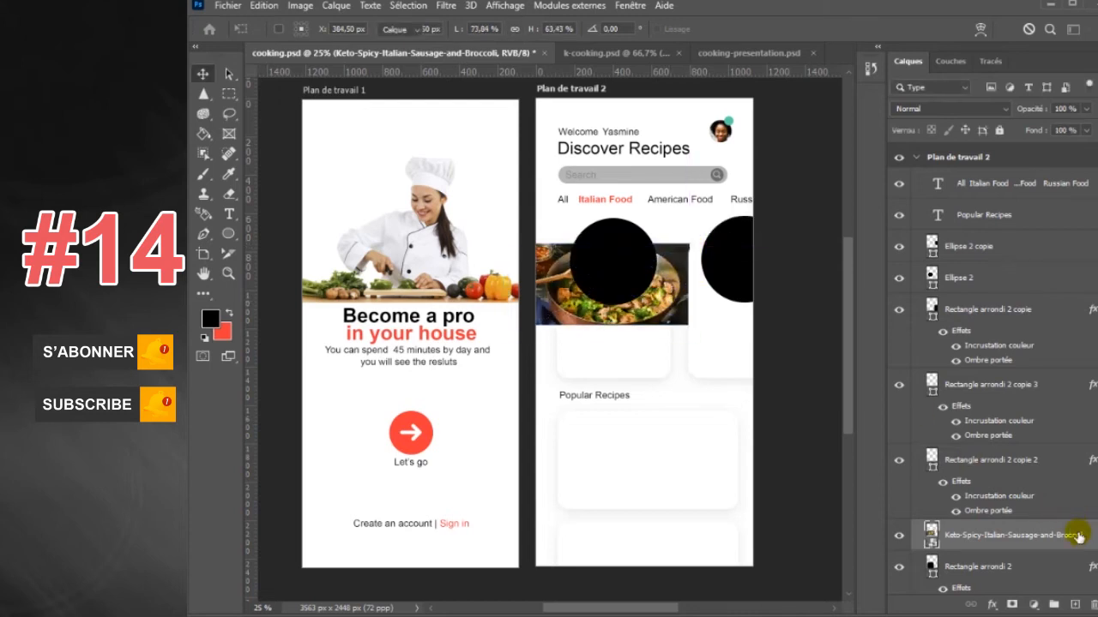
Clip the broccoli photo to the first circle, centre it there and enlarge it to about 92.32% × 79.25%
{"action": "left_click_drag", "start_coordinate": [1041, 536], "coordinate": [1016, 302]}
{"action": "right_click", "coordinate": [1025, 292]}
{"action": "left_click", "coordinate": [1061, 305]}
{"action": "left_click_drag", "start_coordinate": [612, 281], "coordinate": [615, 261]}
{"action": "key", "text": "ctrl+t"}
{"action": "left_click_drag", "start_coordinate": [691, 223], "coordinate": [712, 212]}
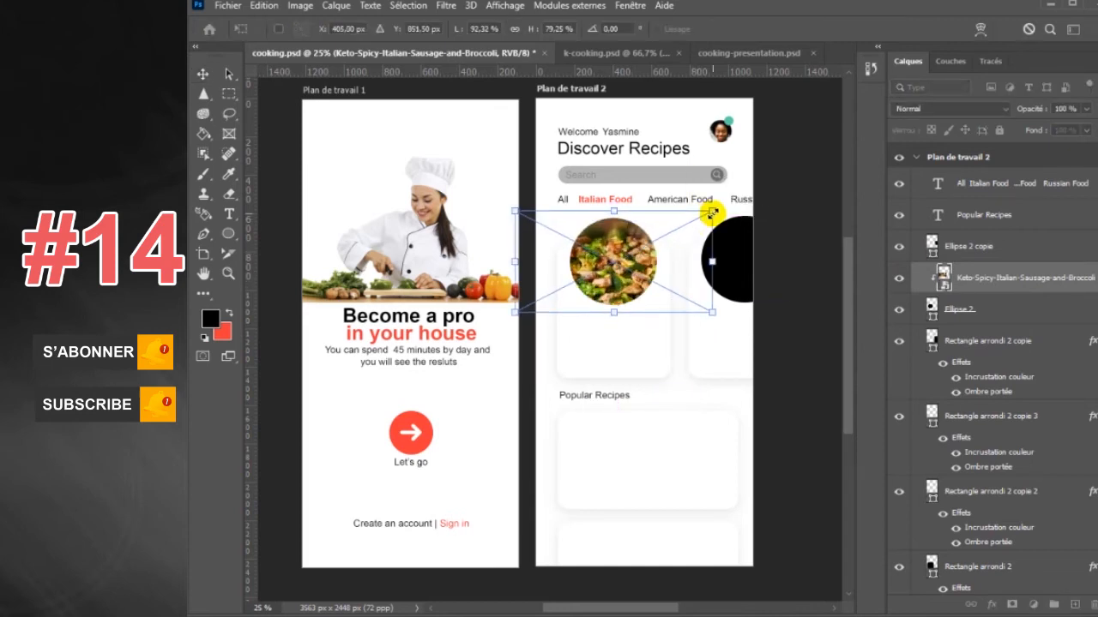
{"action": "key", "text": "Return"}
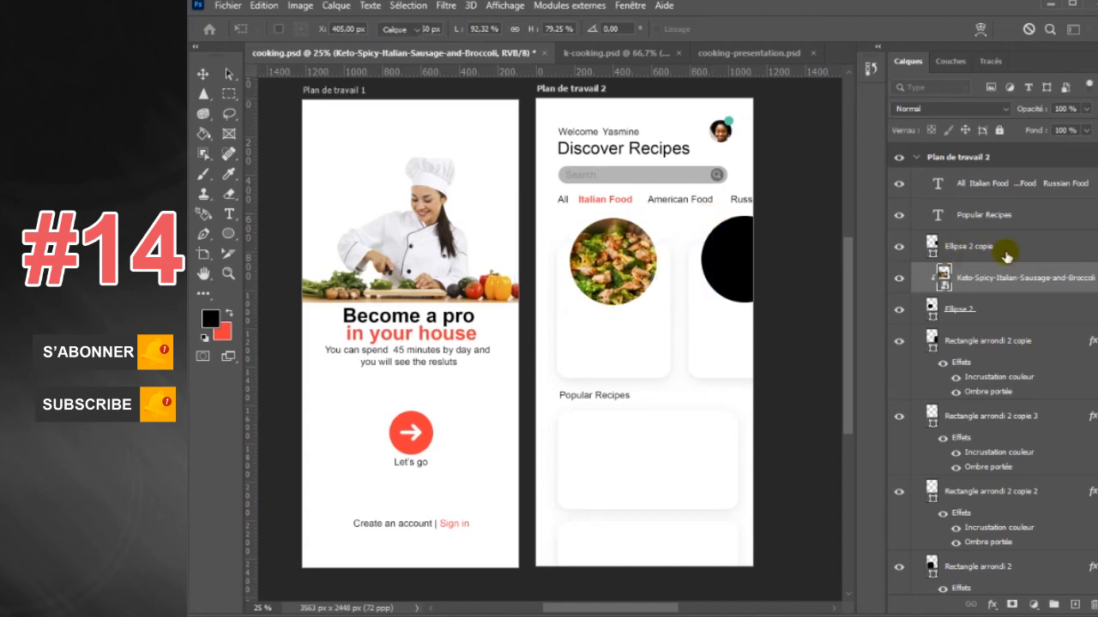
Place italian-recipes-recettes-italiennes.jpg on a new layer above the second circle, then move and resize it to cover that circle
{"action": "left_click", "coordinate": [1006, 254]}
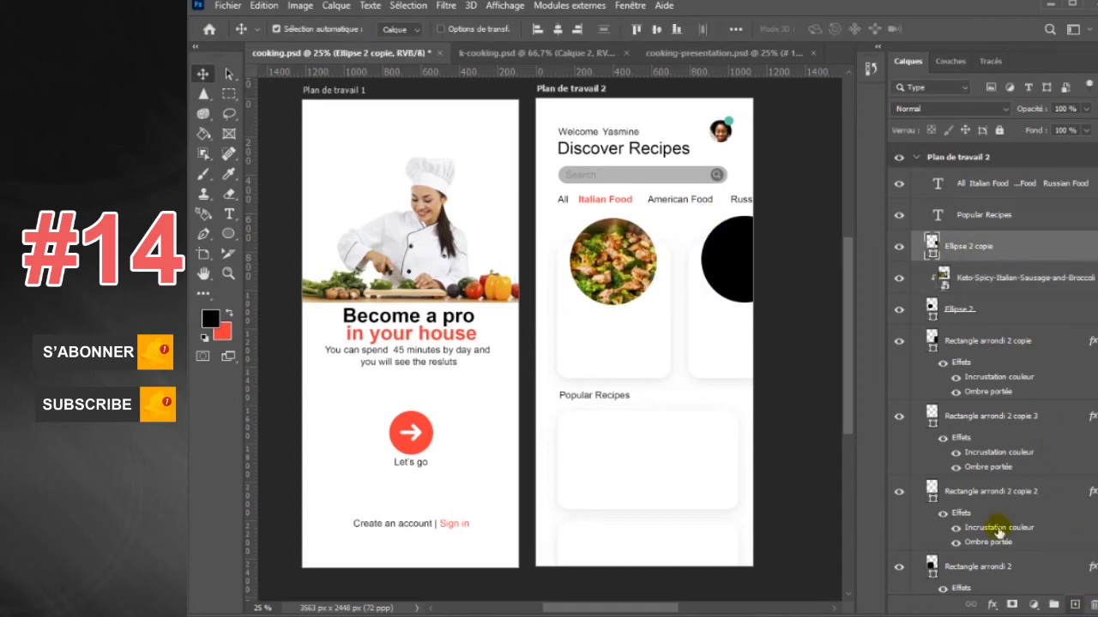
{"action": "left_click", "coordinate": [1074, 606]}
{"action": "left_click", "coordinate": [229, 7]}
{"action": "left_click", "coordinate": [472, 374]}
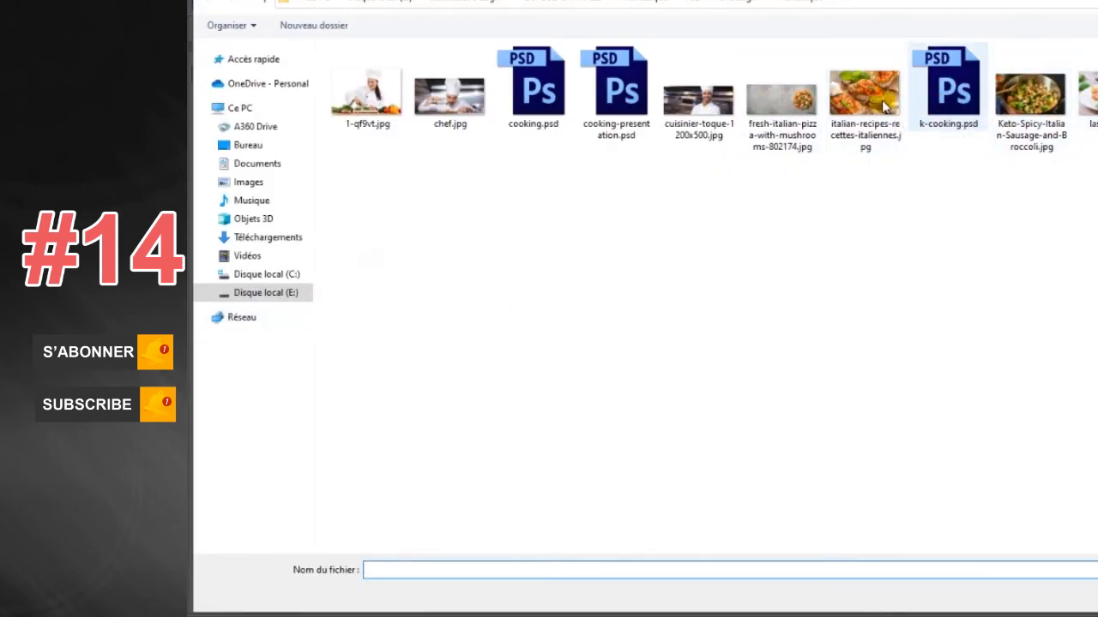
{"action": "left_click", "coordinate": [883, 105]}
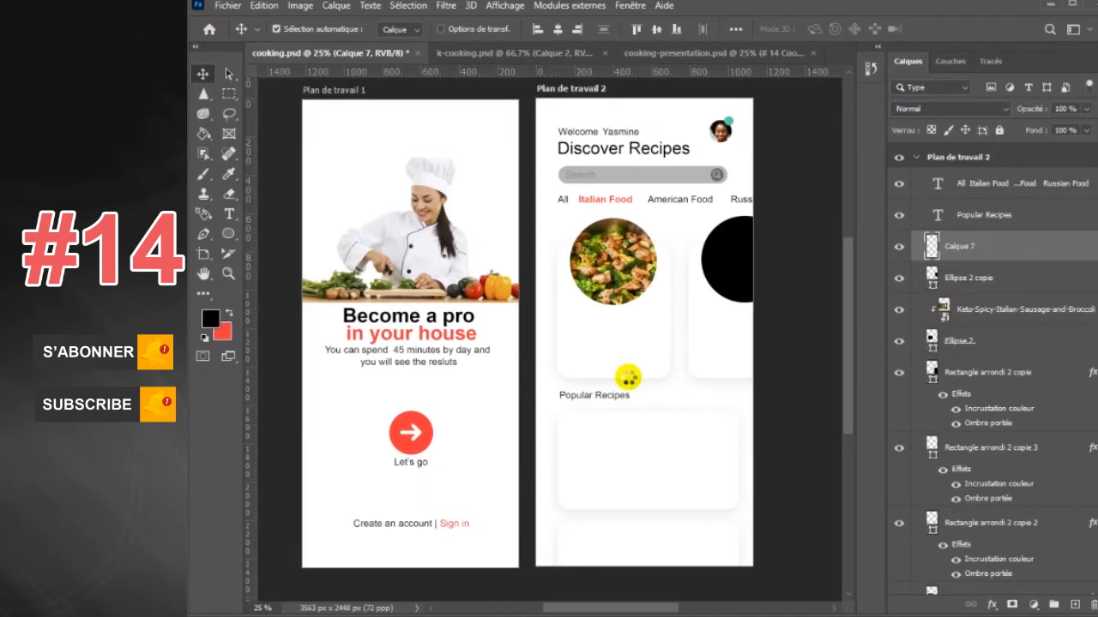
{"action": "left_click_drag", "start_coordinate": [665, 337], "coordinate": [760, 265]}
{"action": "left_click_drag", "start_coordinate": [802, 218], "coordinate": [822, 204]}
{"action": "key", "text": "Return"}
Clip the Italian recipes photo to the second circle and shift it slightly right inside the circle
{"action": "right_click", "coordinate": [1061, 249]}
{"action": "left_click", "coordinate": [1074, 305]}
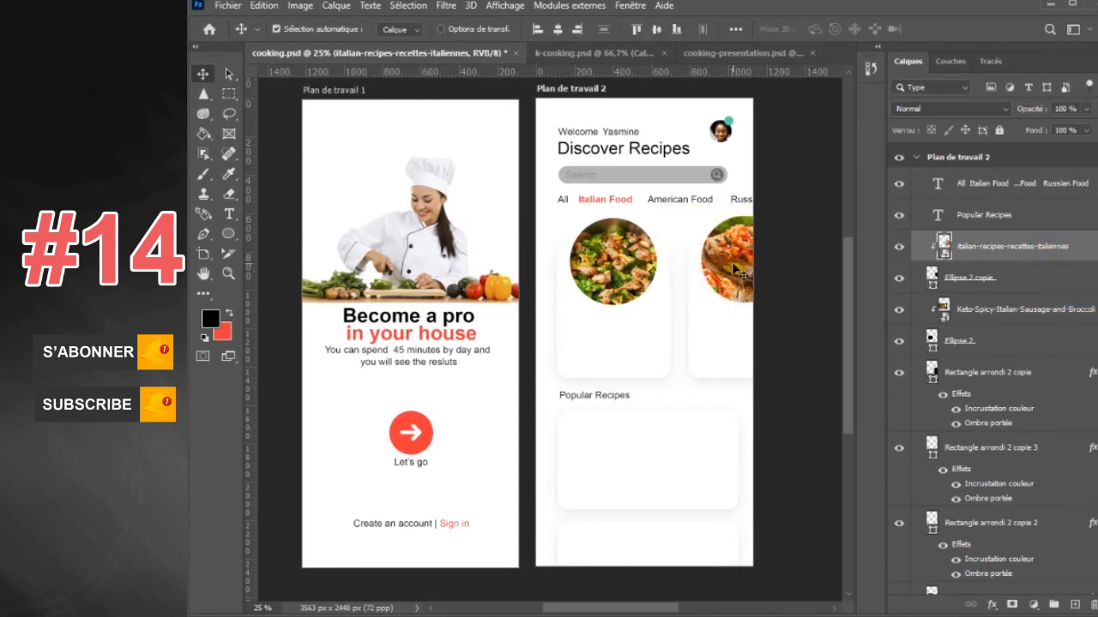
{"action": "left_click_drag", "start_coordinate": [736, 272], "coordinate": [757, 277]}
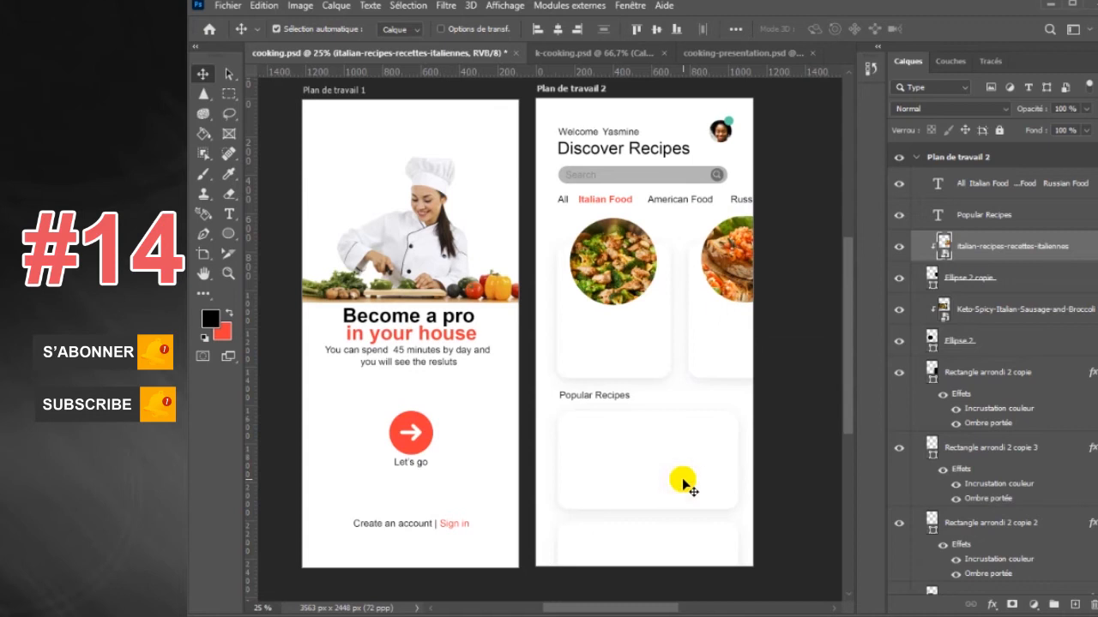
Place the lasagnes photo on a new layer above the card under "Popular Recipes" and enlarge it to cover the card
{"action": "left_click", "coordinate": [682, 480]}
{"action": "left_click", "coordinate": [1075, 601]}
{"action": "left_click", "coordinate": [228, 6]}
{"action": "left_click", "coordinate": [292, 313]}
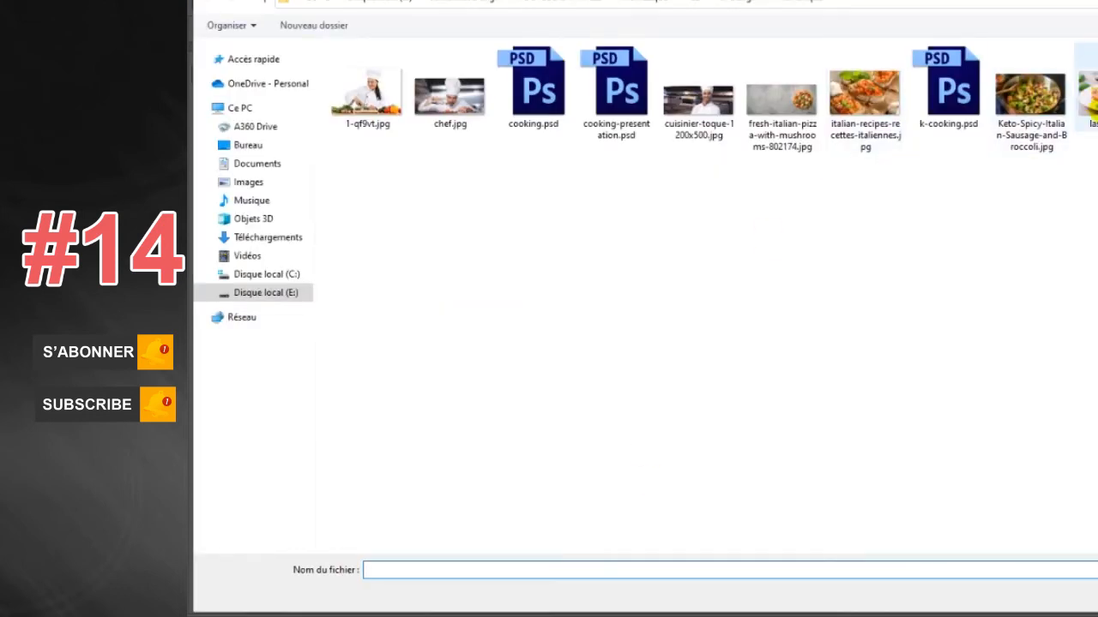
{"action": "double_click", "coordinate": [1085, 120]}
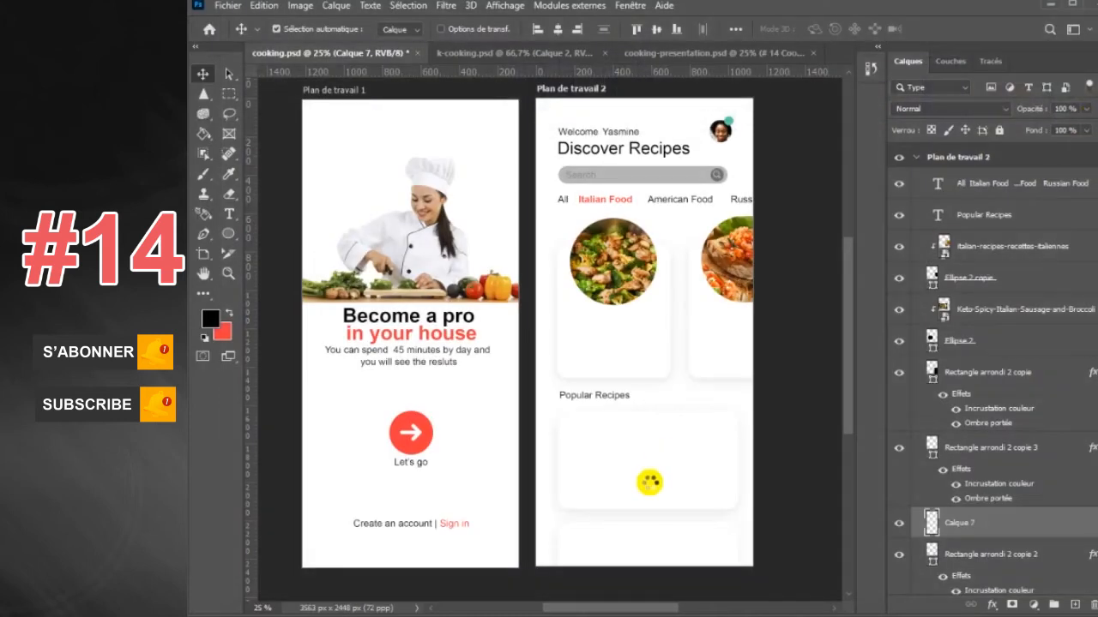
{"action": "left_click_drag", "start_coordinate": [639, 472], "coordinate": [768, 411]}
{"action": "key", "text": "Return"}
Clip the lasagnes photo to its card and hide the card's colour overlay effect
{"action": "right_click", "coordinate": [1041, 538]}
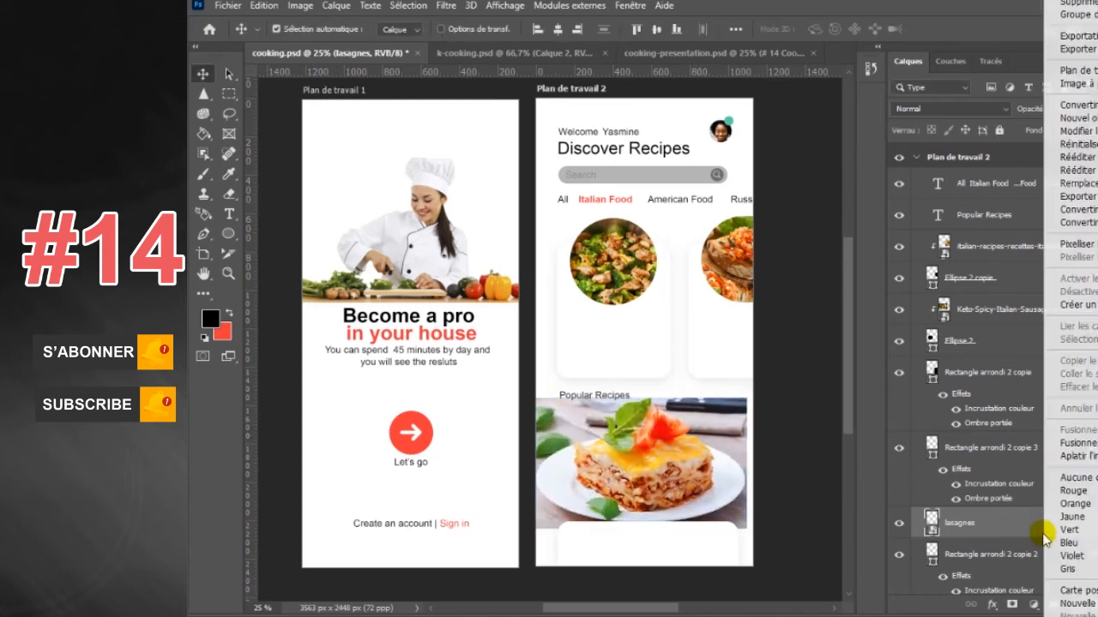
{"action": "left_click", "coordinate": [1068, 305]}
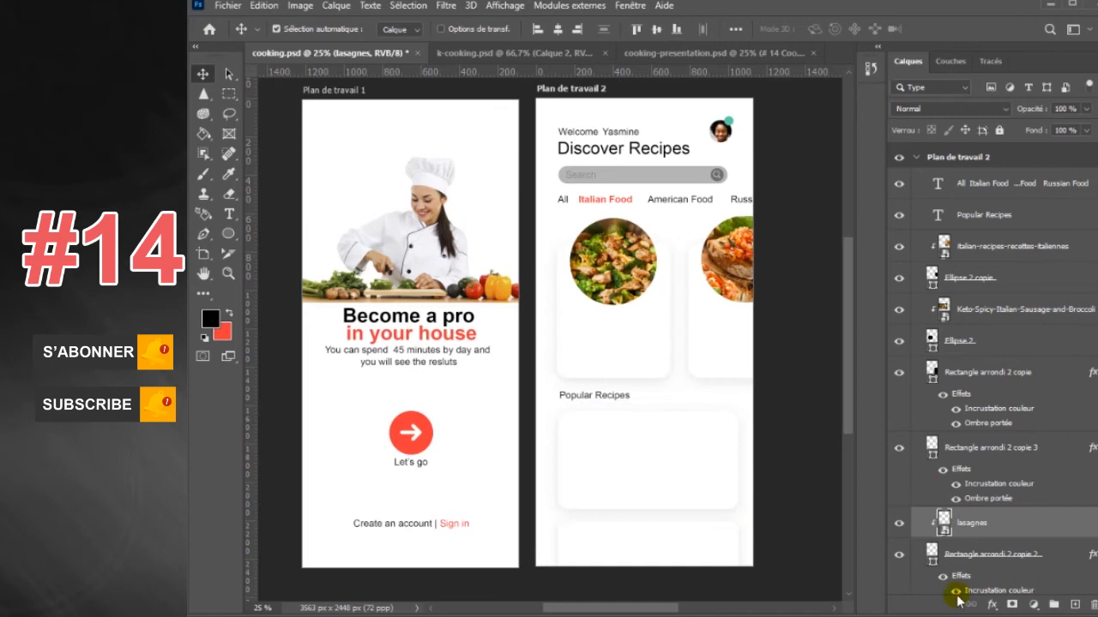
{"action": "scroll", "coordinate": [1059, 451], "scroll_direction": "down", "scroll_amount": 3}
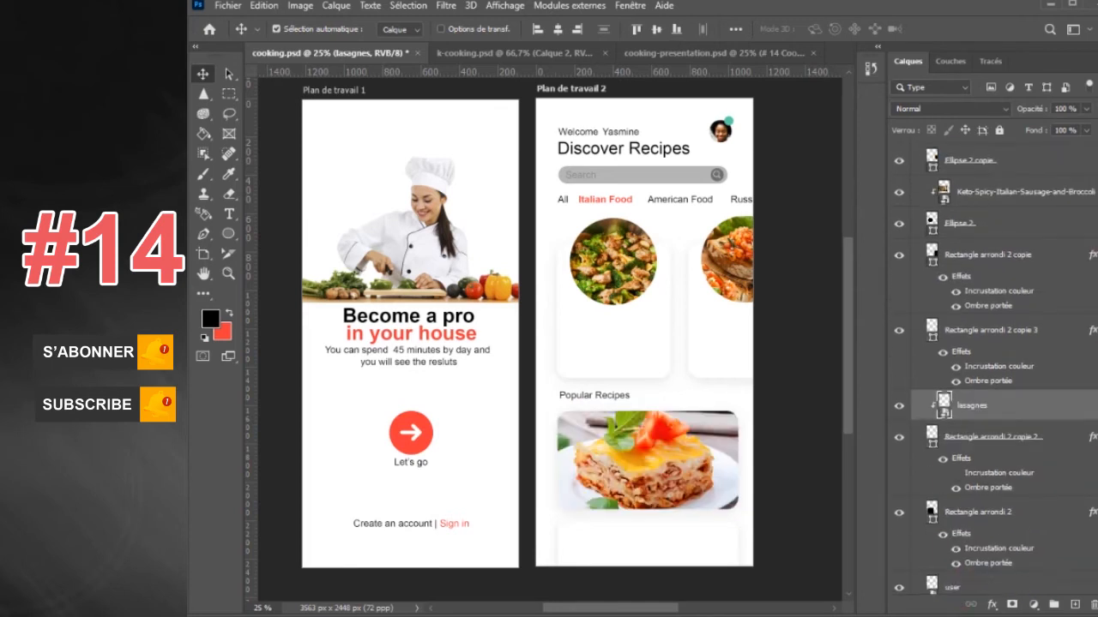
Place the petit-pain-italien-lail-persil-et-parmesan photo on a new layer above the lowest card, sized to 177.77% and moved over that card
{"action": "left_click", "coordinate": [986, 318]}
{"action": "left_click", "coordinate": [1074, 606]}
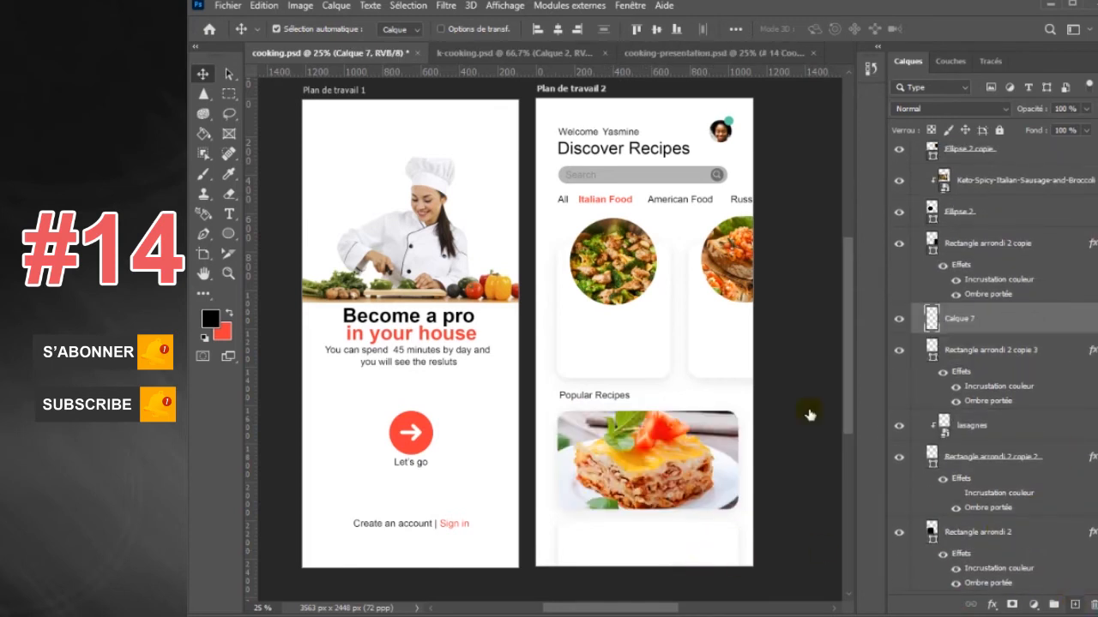
{"action": "left_click", "coordinate": [229, 5]}
{"action": "left_click", "coordinate": [257, 310]}
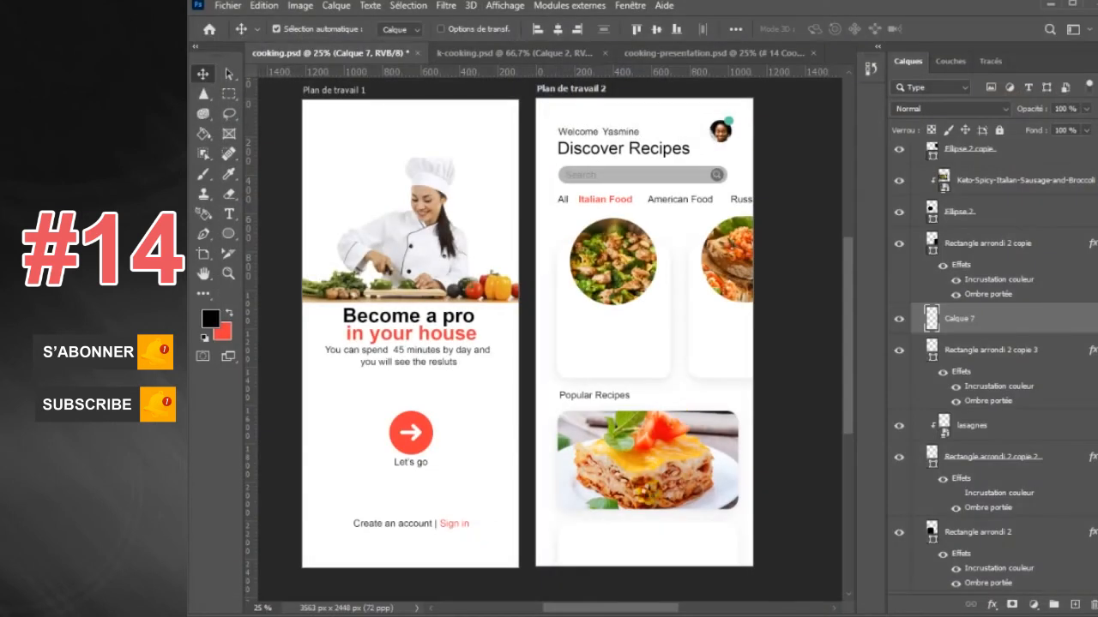
{"action": "left_click_drag", "start_coordinate": [643, 354], "coordinate": [752, 497]}
{"action": "key", "text": "Return"}
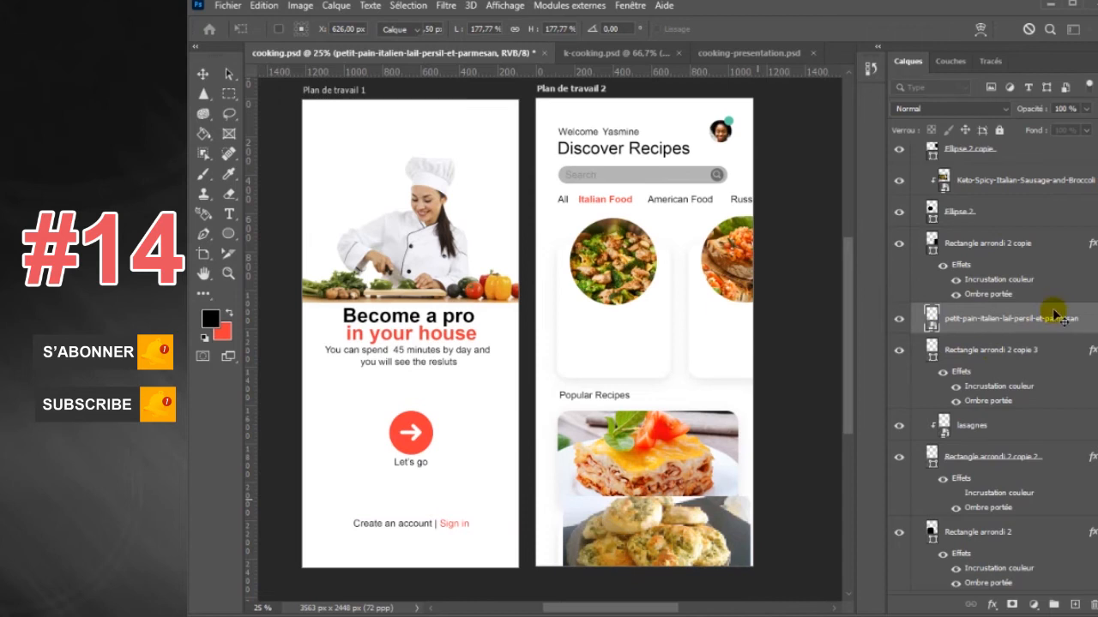
Clip the bread photo to the lowest card and hide that card's colour overlay effect
{"action": "right_click", "coordinate": [1038, 324]}
{"action": "left_click", "coordinate": [1089, 343]}
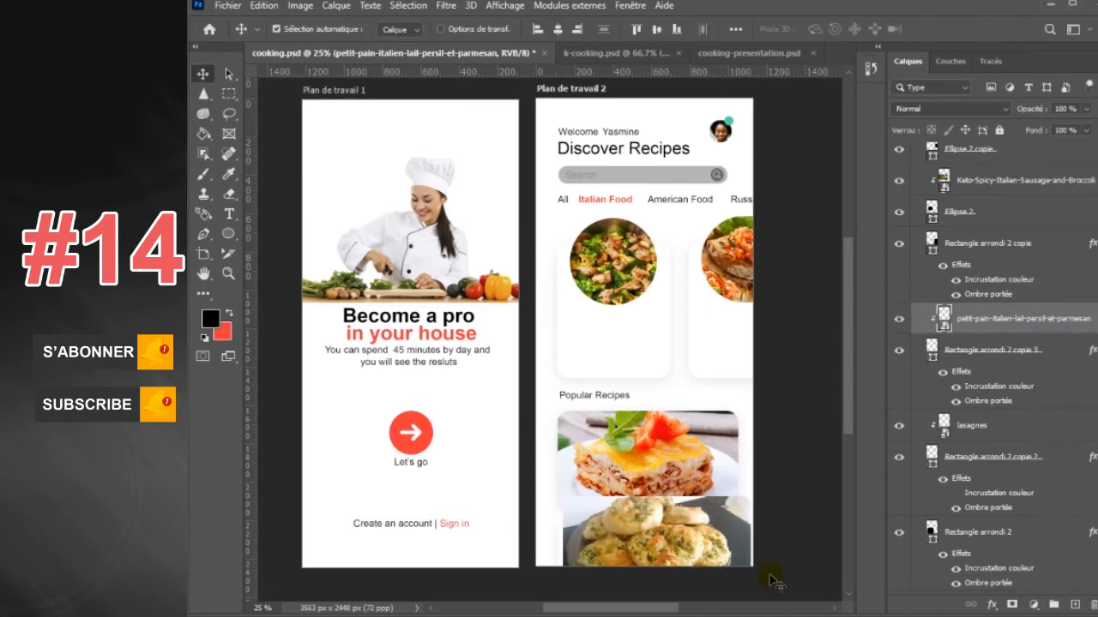
{"action": "left_click", "coordinate": [956, 388]}
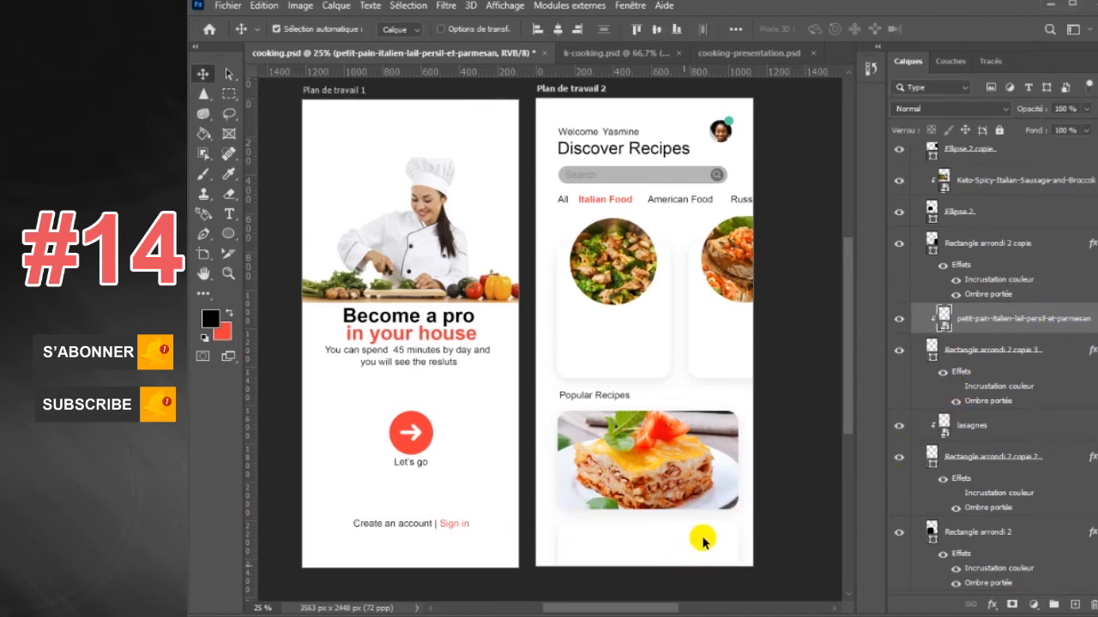
Reposition the bread photo inside the lowest card and enlarge it slightly to fill the card's full width
{"action": "left_click_drag", "start_coordinate": [701, 552], "coordinate": [700, 545]}
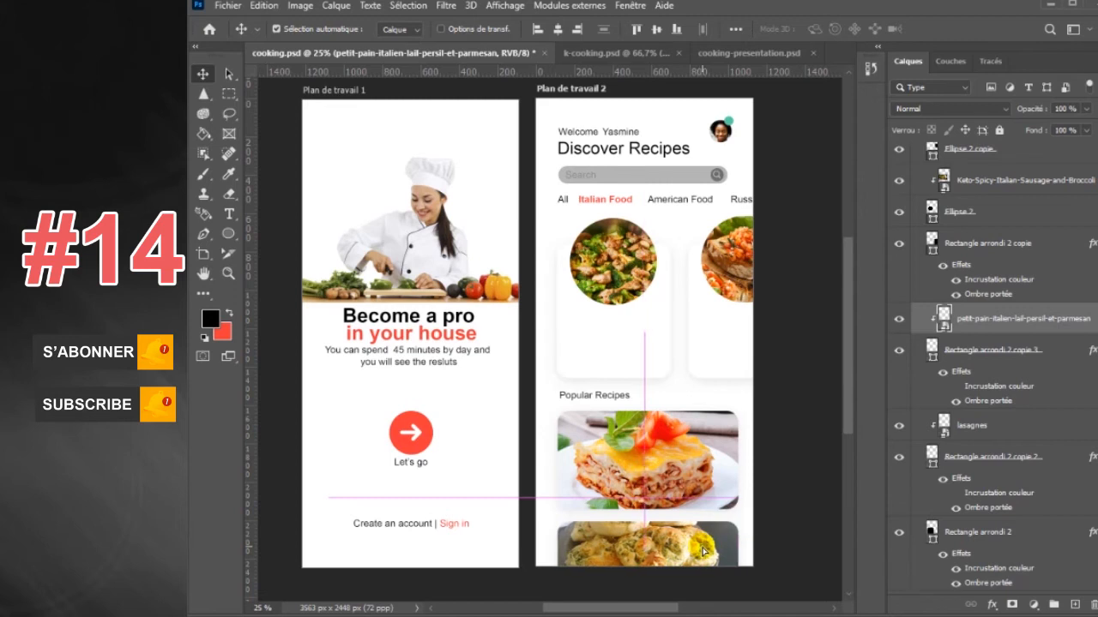
{"action": "key", "text": "ctrl+t"}
{"action": "left_click_drag", "start_coordinate": [739, 498], "coordinate": [743, 494]}
{"action": "key", "text": "Return"}
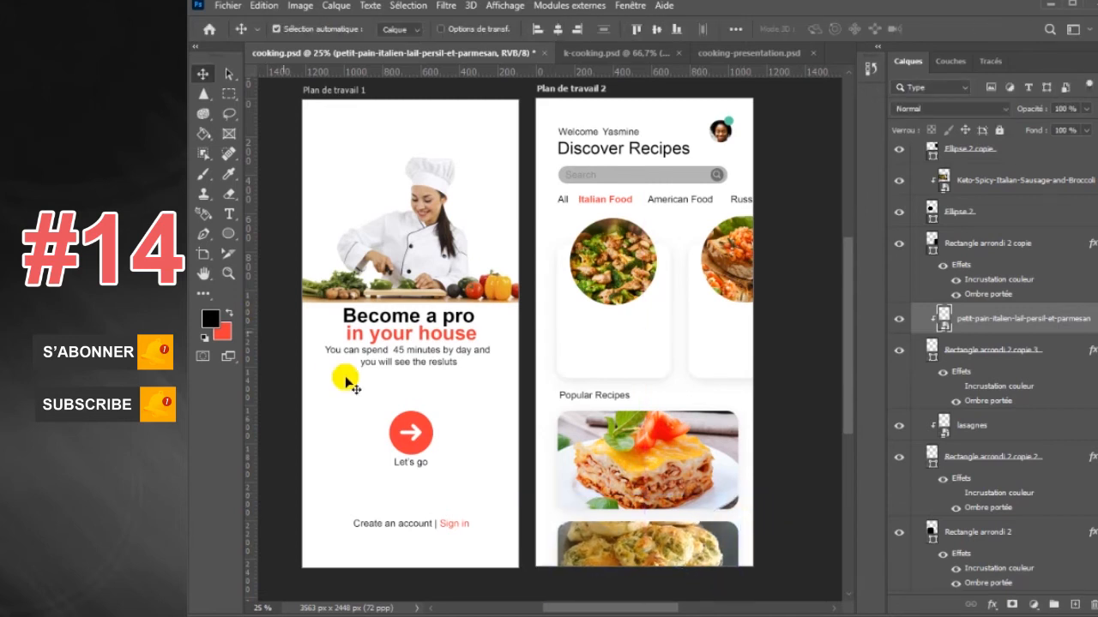
Choose the circled heart custom shape from the circle-web-shapes-Shapes4FREE set
{"action": "left_click_drag", "start_coordinate": [233, 229], "coordinate": [287, 316]}
{"action": "left_click", "coordinate": [824, 30]}
{"action": "left_click", "coordinate": [674, 375]}
{"action": "left_click_drag", "start_coordinate": [928, 248], "coordinate": [927, 328]}
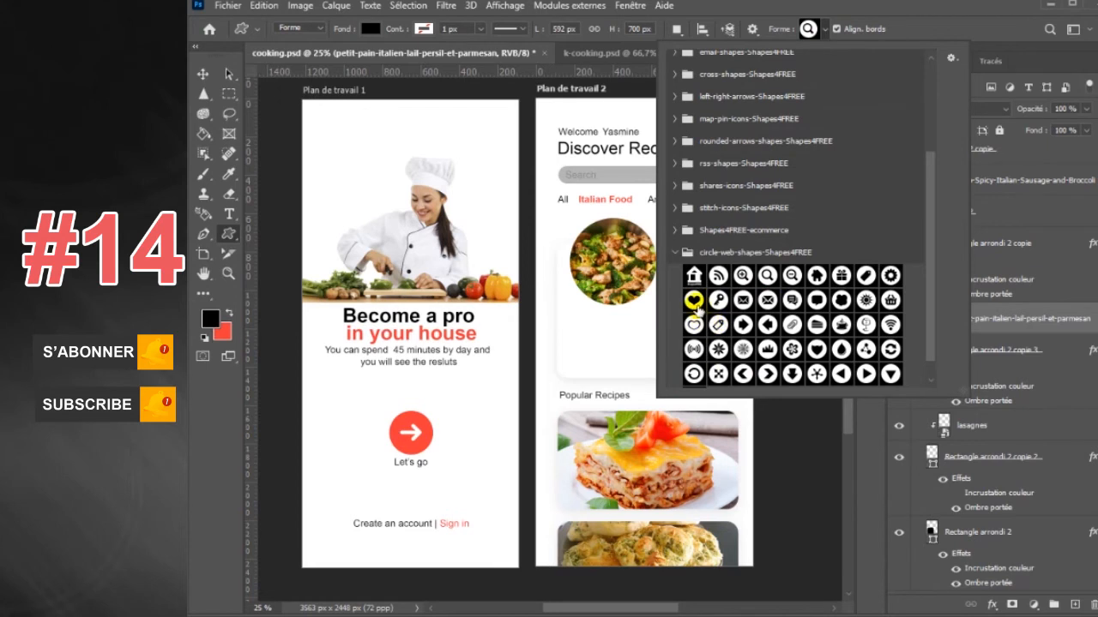
{"action": "left_click", "coordinate": [675, 252]}
{"action": "left_click", "coordinate": [811, 30]}
Draw a red circled heart about 101 by 101 px and place it in the upper-right corner of the lasagna card
{"action": "left_click", "coordinate": [369, 28]}
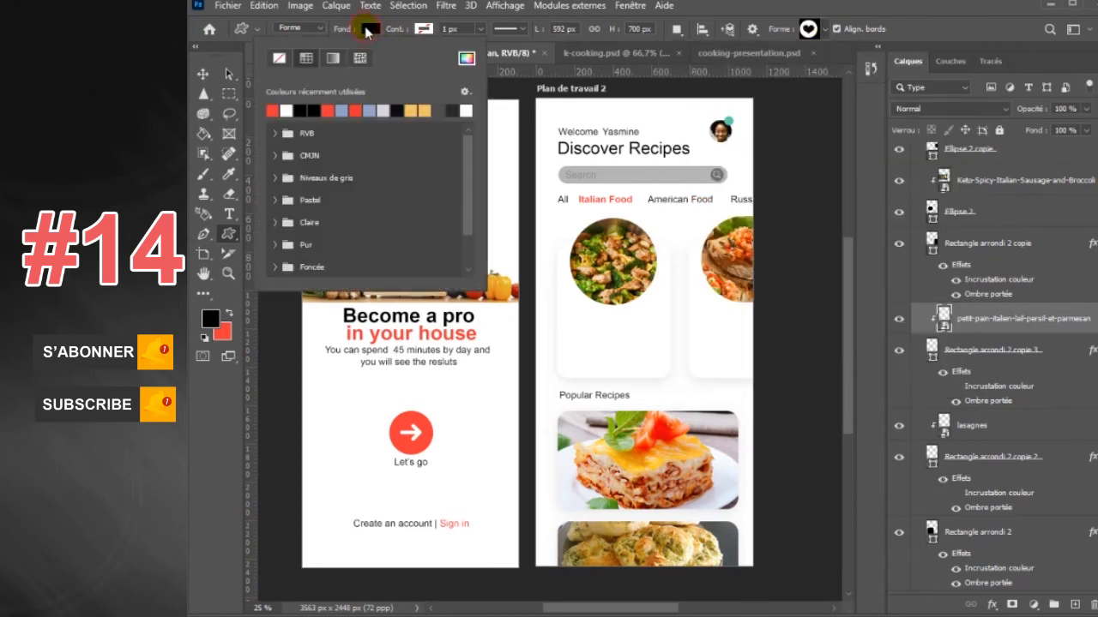
{"action": "left_click", "coordinate": [273, 108]}
{"action": "mouse_move", "coordinate": [707, 431]}
{"action": "left_mouse_down"}
{"action": "mouse_move", "coordinate": [725, 428]}
{"action": "mouse_move", "coordinate": [729, 452]}
{"action": "mouse_move", "coordinate": [730, 429]}
{"action": "left_mouse_up"}
{"action": "left_click", "coordinate": [203, 74]}
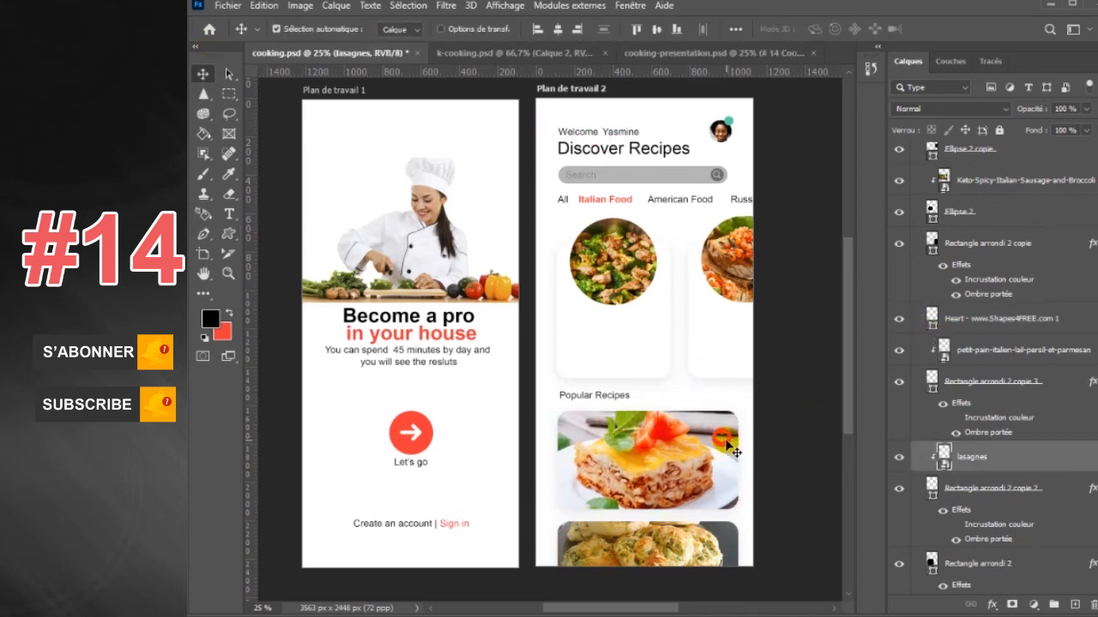
{"action": "left_click", "coordinate": [986, 318]}
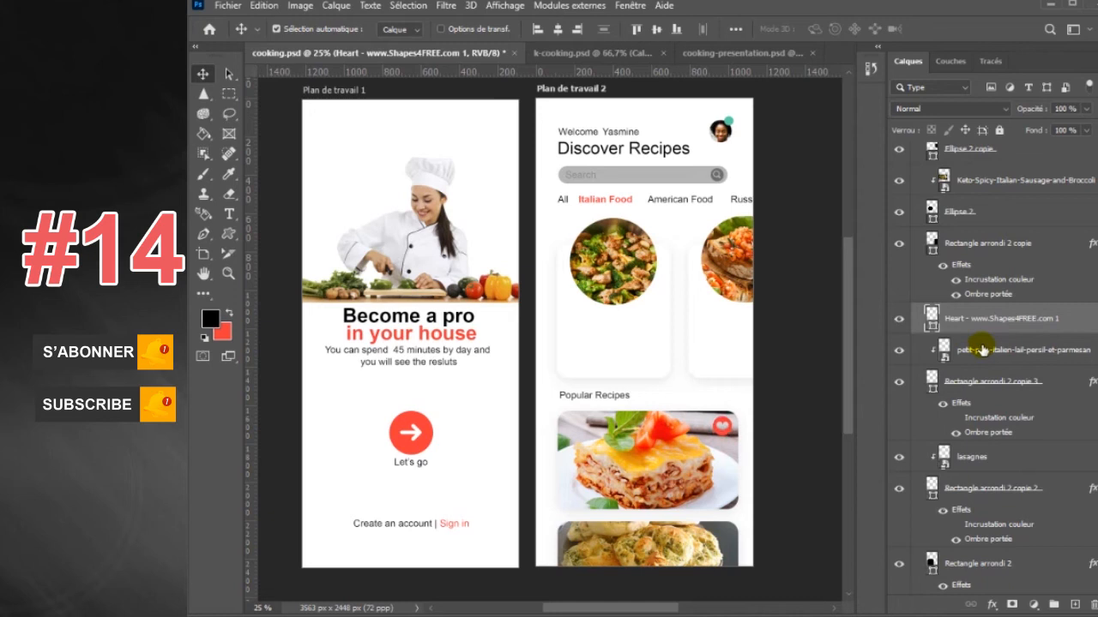
{"action": "left_click", "coordinate": [229, 232]}
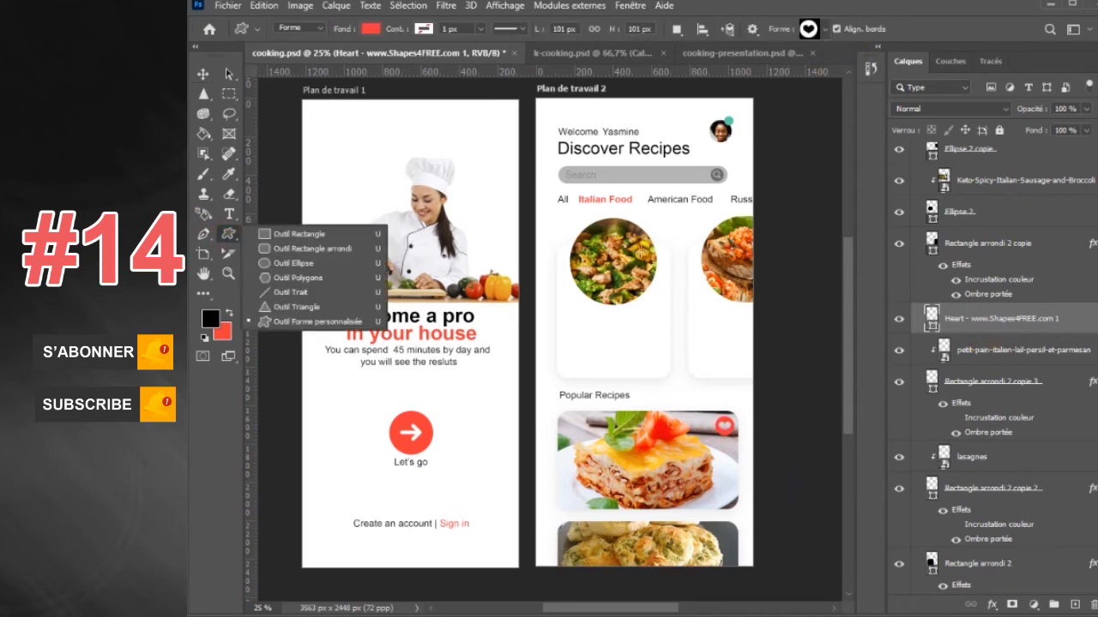
{"action": "left_click", "coordinate": [370, 29]}
{"action": "left_click", "coordinate": [286, 109]}
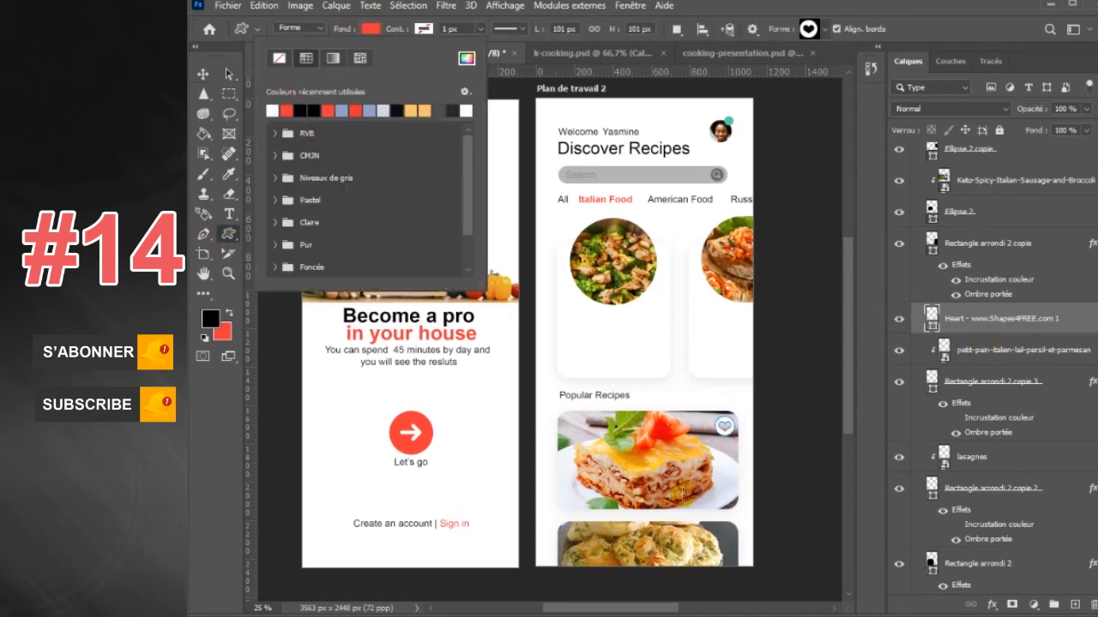
{"action": "left_click", "coordinate": [287, 110]}
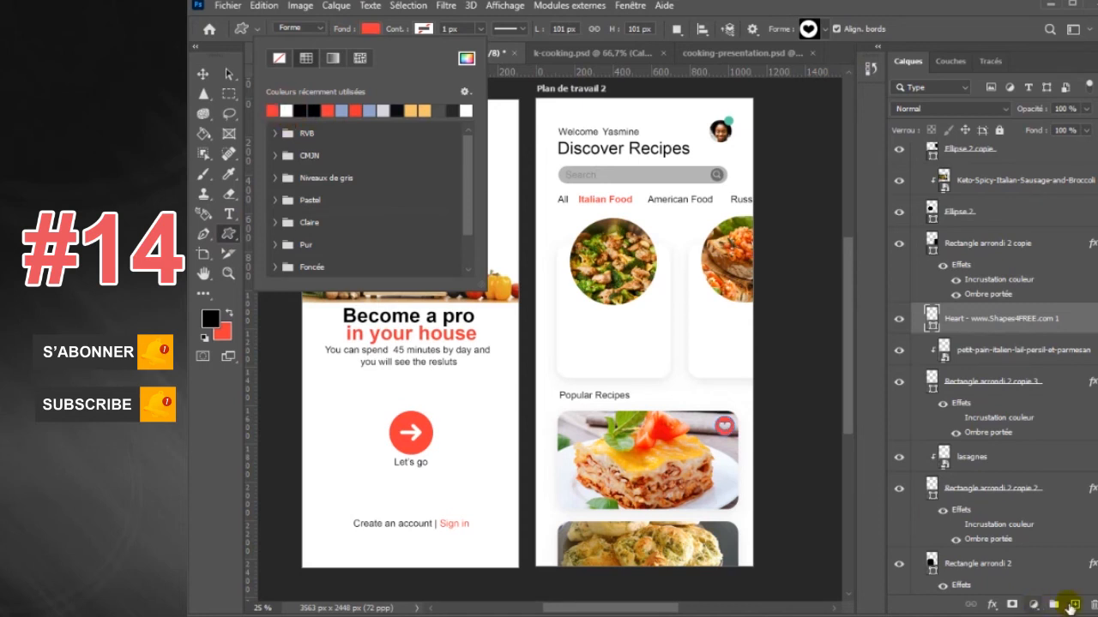
Draw a white circled heart on a new layer in the upper-right corner of the bread card
{"action": "left_click", "coordinate": [1073, 605]}
{"action": "left_click", "coordinate": [371, 30]}
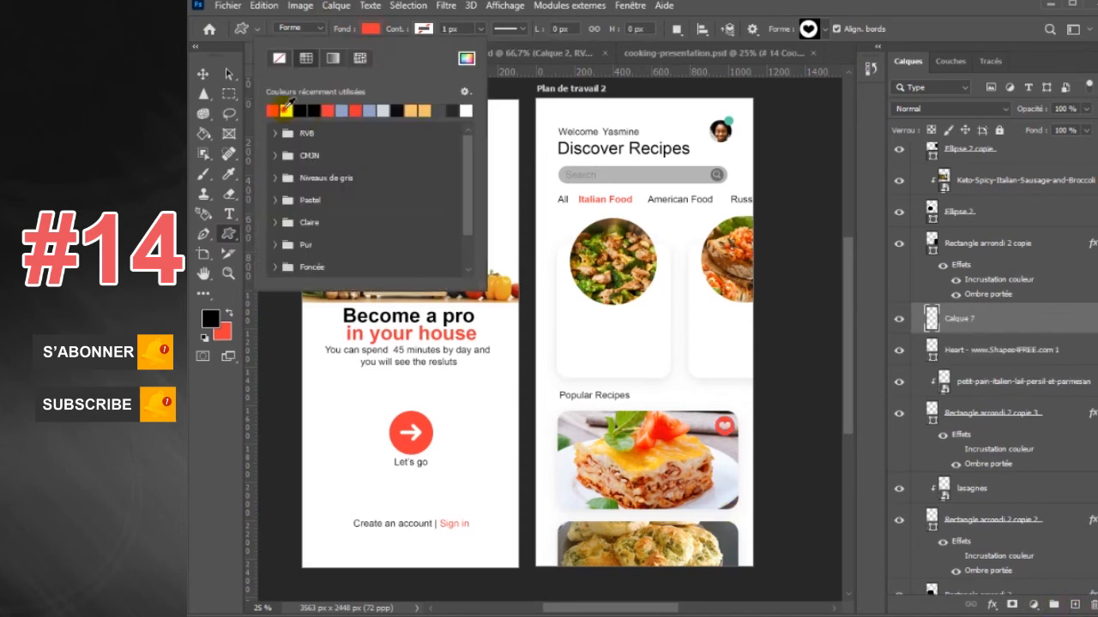
{"action": "left_click_drag", "start_coordinate": [715, 527], "coordinate": [734, 549]}
{"action": "left_click", "coordinate": [204, 74]}
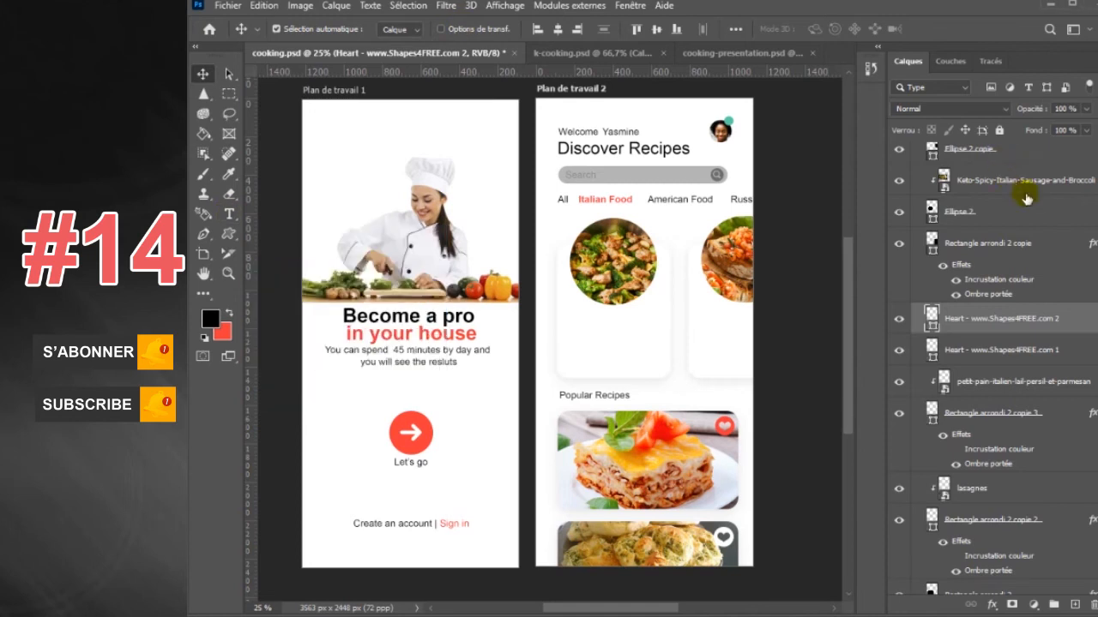
{"action": "left_click", "coordinate": [806, 299]}
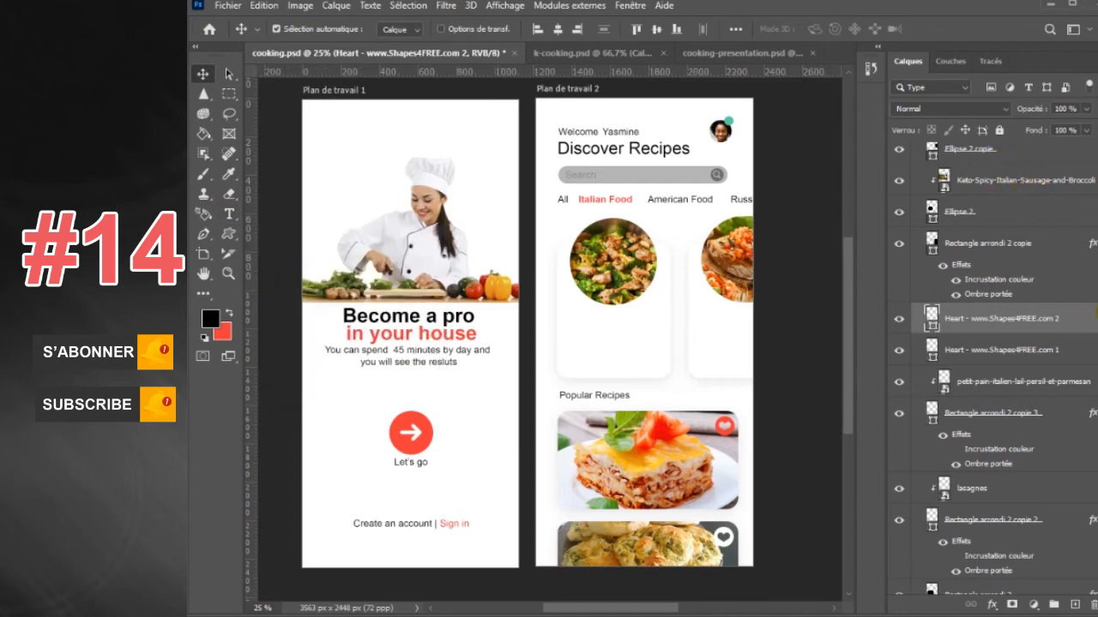
Add the label "keto Spicy Italian" in Arial Bold 50 pt and centre it below the first food photo
{"action": "scroll", "coordinate": [1011, 258], "scroll_direction": "up", "scroll_amount": 1}
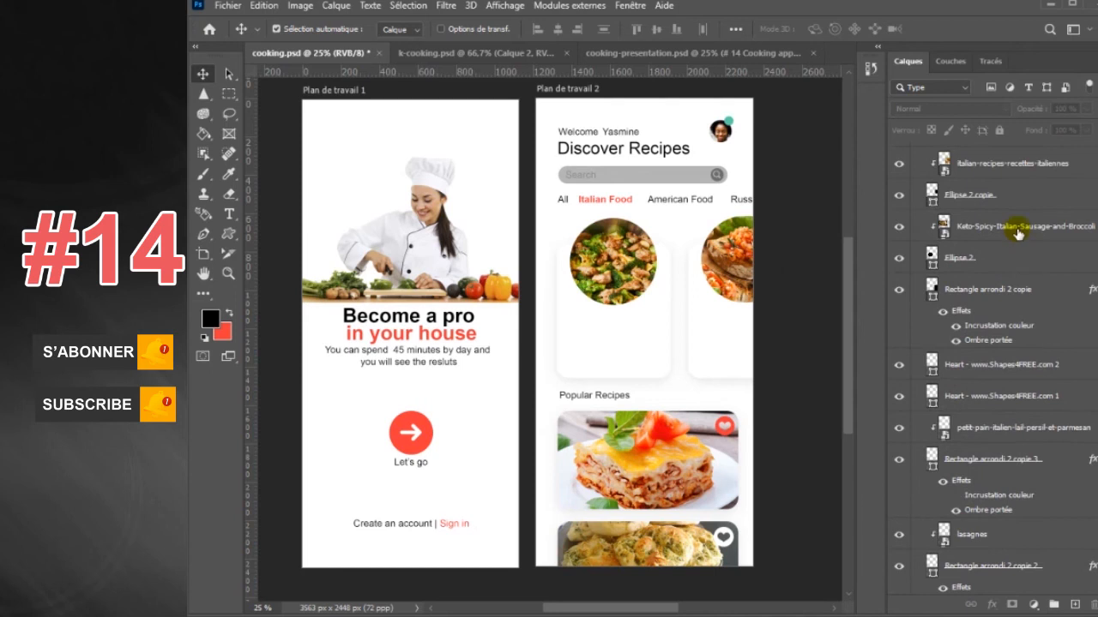
{"action": "key", "text": "t"}
{"action": "left_click", "coordinate": [583, 336]}
{"action": "type", "text": "keto Spicy Italian saus"}
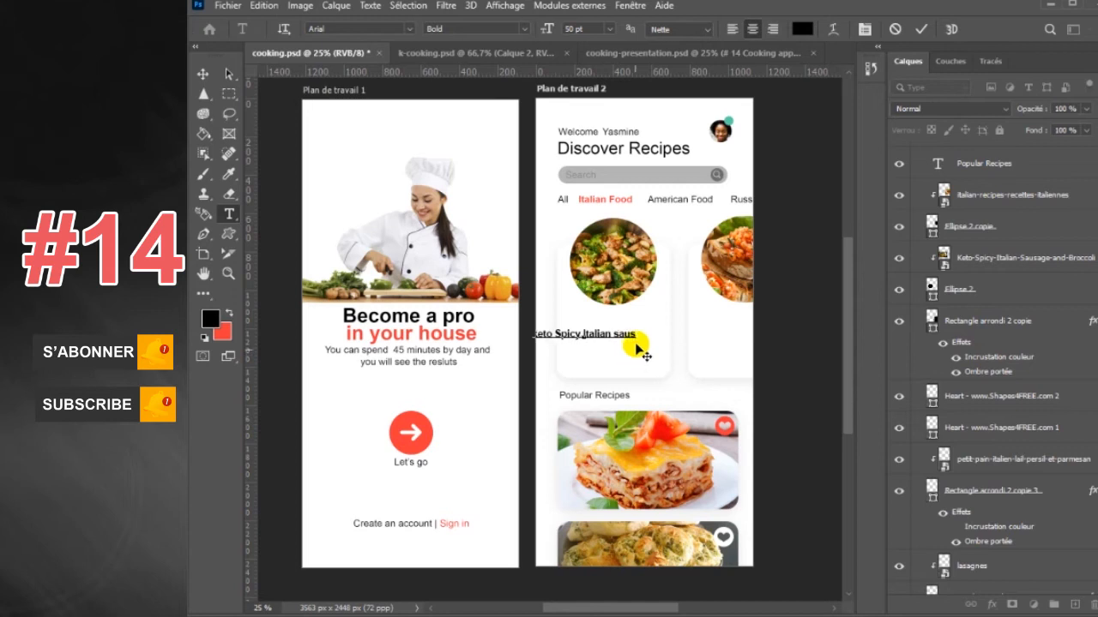
{"action": "left_click_drag", "start_coordinate": [637, 336], "coordinate": [613, 334]}
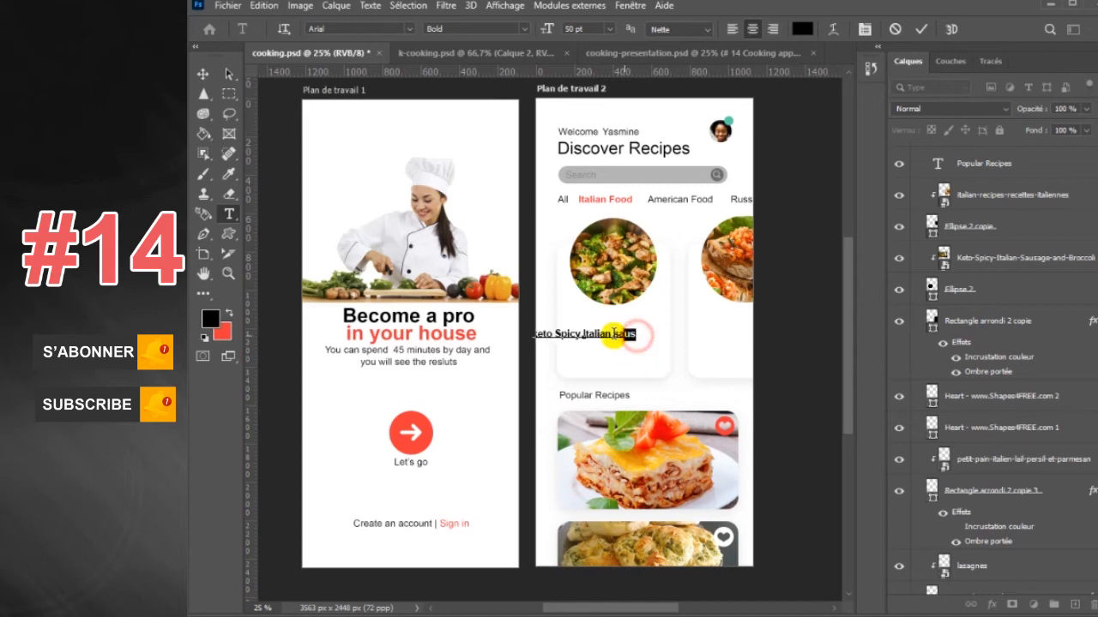
{"action": "key", "text": "BackSpace"}
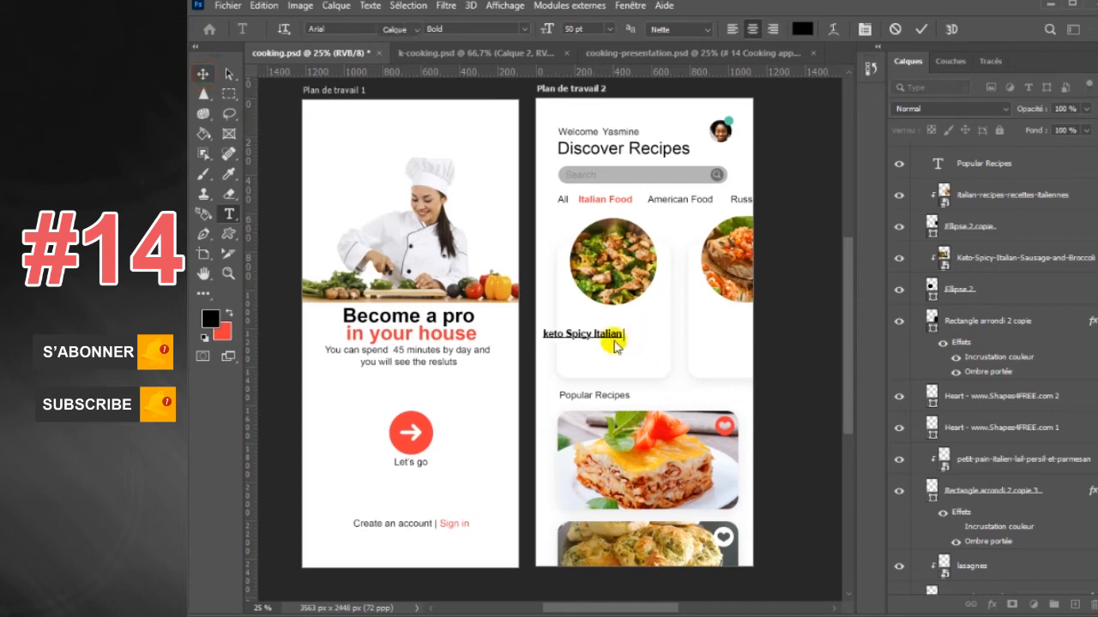
{"action": "key", "text": "ctrl+Return"}
{"action": "key", "text": "v"}
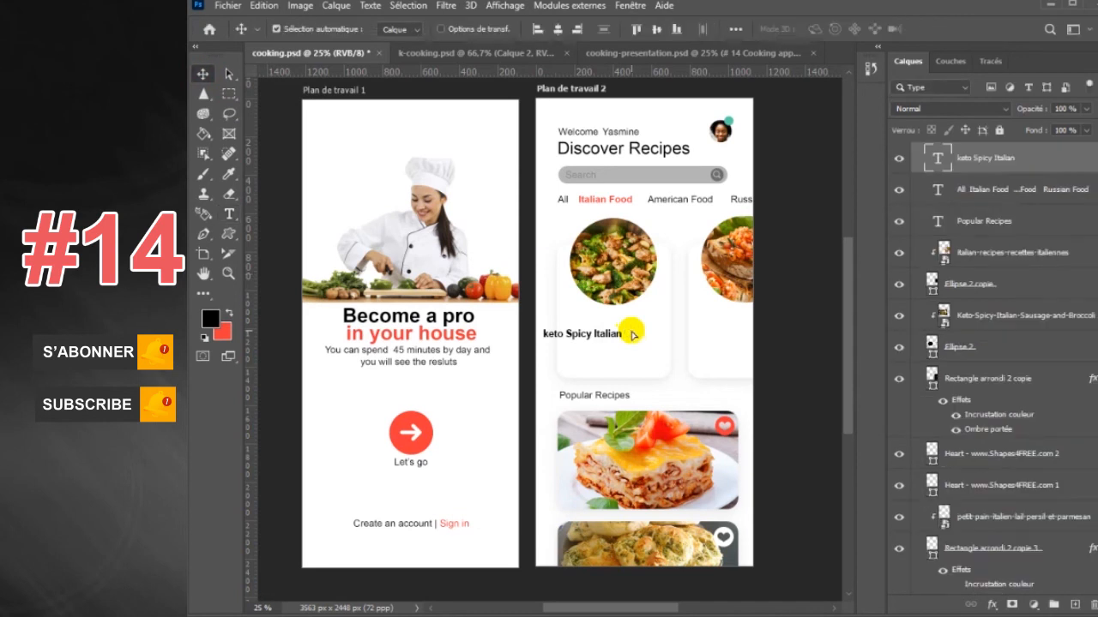
{"action": "left_click_drag", "start_coordinate": [611, 340], "coordinate": [638, 333]}
{"action": "left_click", "coordinate": [231, 237]}
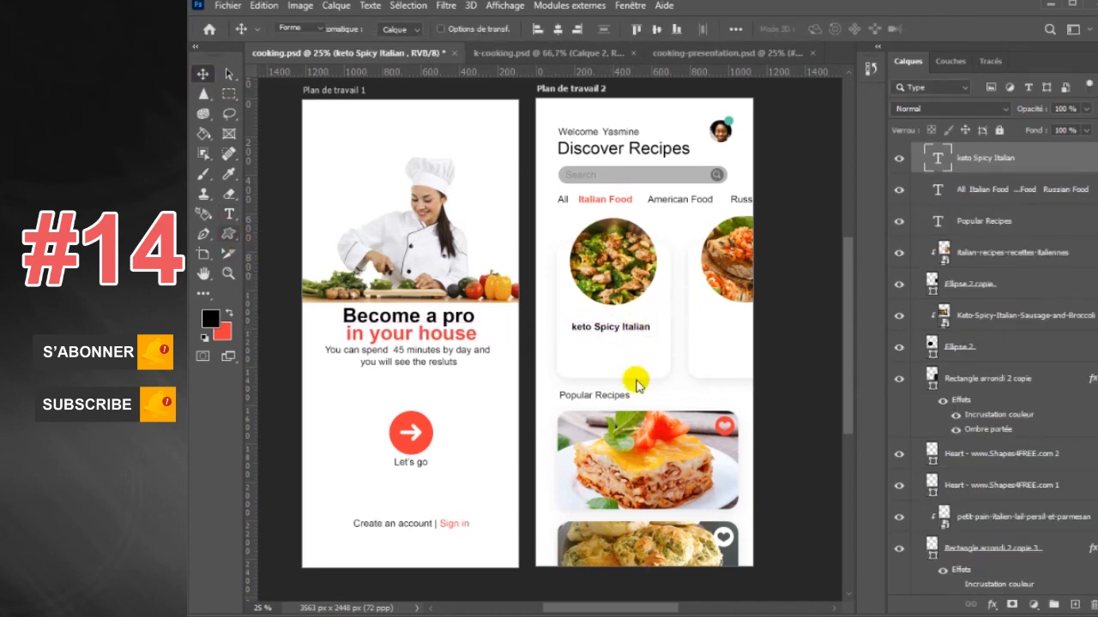
{"action": "right_click", "coordinate": [233, 238]}
{"action": "left_click", "coordinate": [283, 249]}
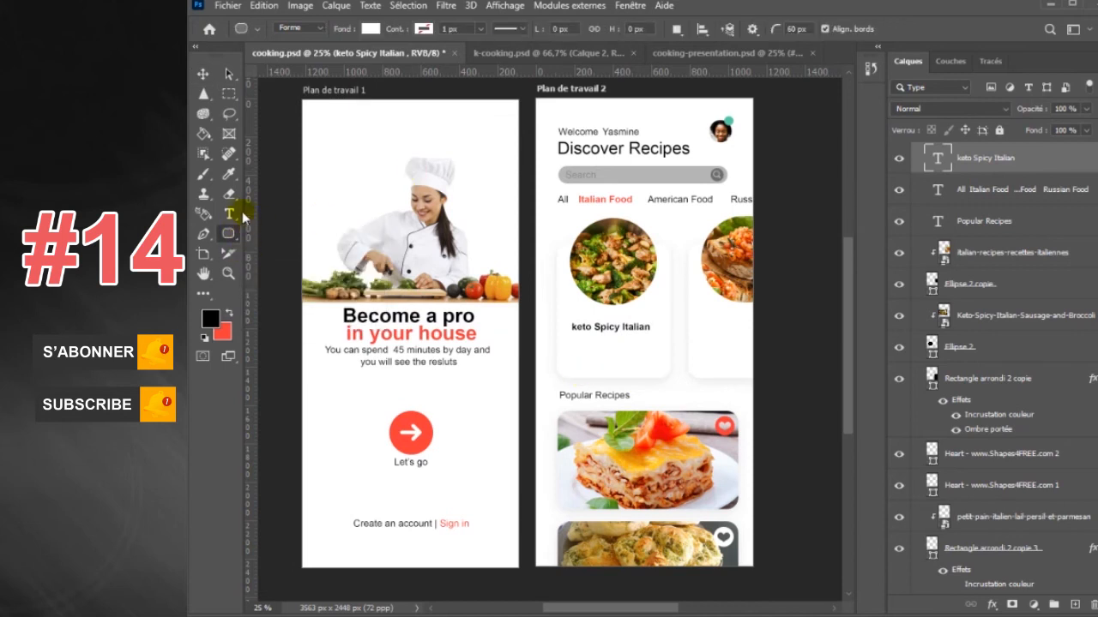
Set the "keto Spicy Italian" label's font style to Regular and duplicate the label towards the second recipe card
{"action": "left_click", "coordinate": [520, 28]}
{"action": "left_click", "coordinate": [454, 53]}
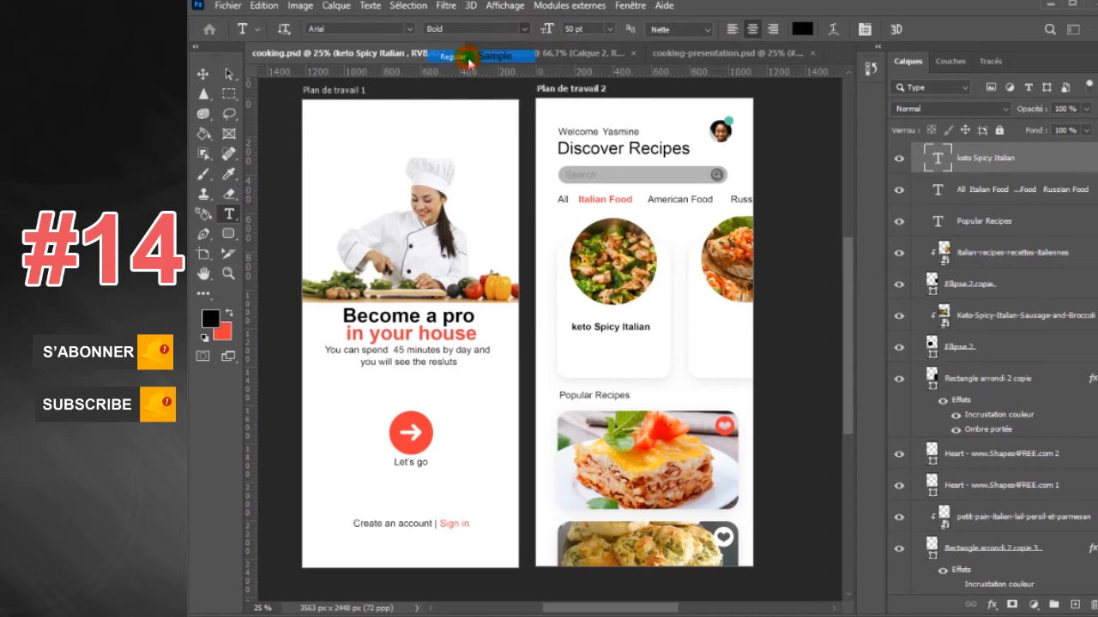
{"action": "left_click", "coordinate": [203, 74]}
{"action": "left_click_drag", "start_coordinate": [636, 333], "coordinate": [734, 332]}
Change the duplicated label to "Sausage Italian" and move it below the second card's photo
{"action": "left_click", "coordinate": [229, 213]}
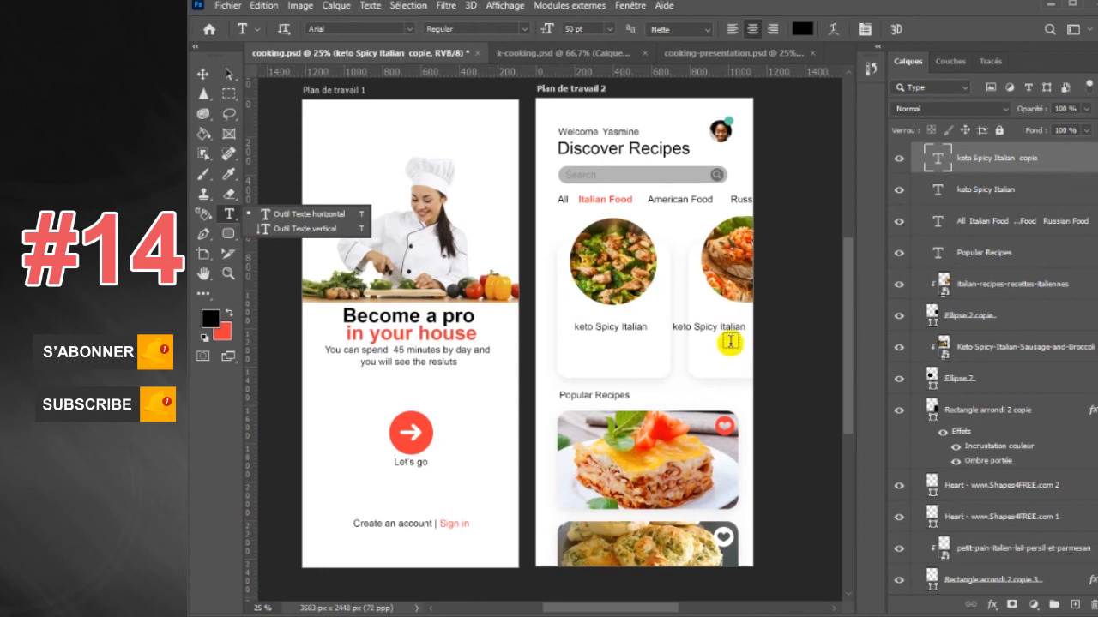
{"action": "left_click_drag", "start_coordinate": [717, 330], "coordinate": [665, 325]}
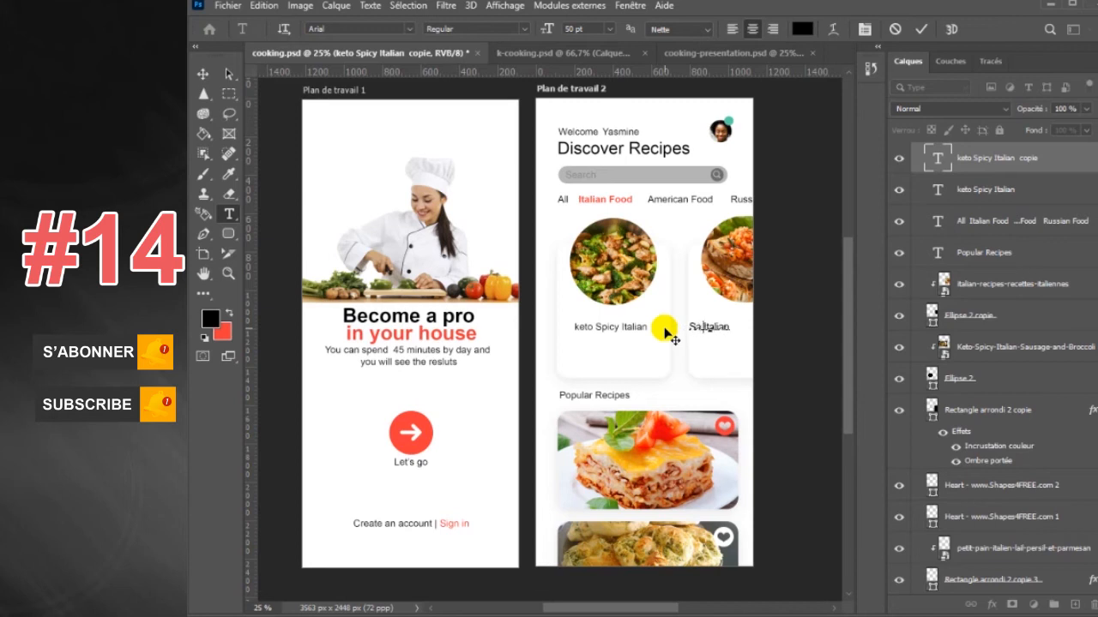
{"action": "left_click", "coordinate": [920, 28]}
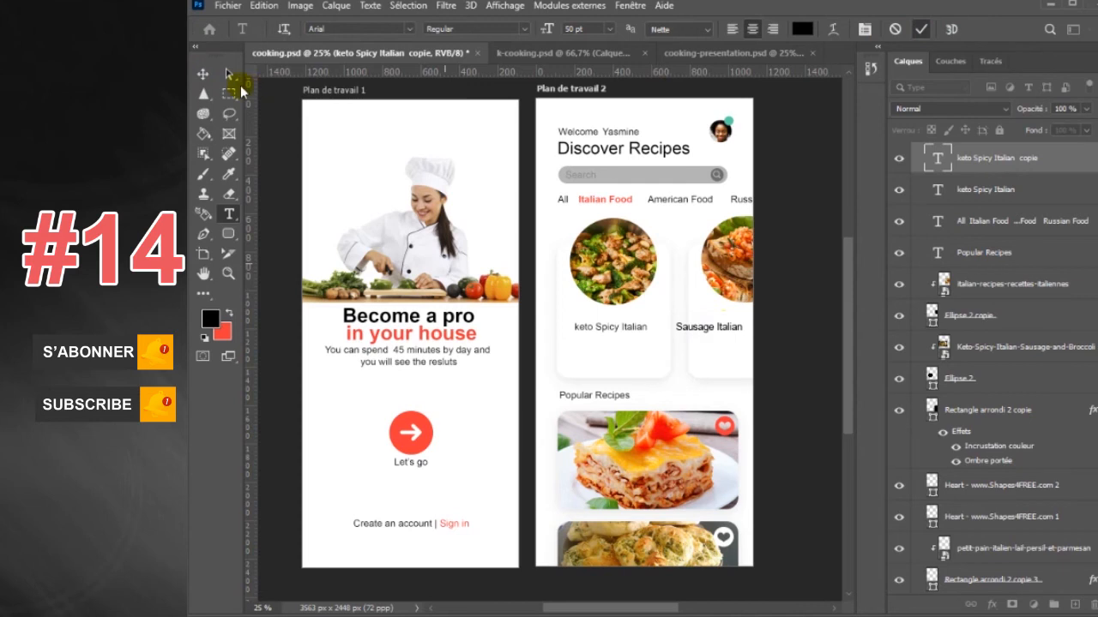
{"action": "left_click", "coordinate": [203, 74]}
{"action": "left_click_drag", "start_coordinate": [719, 341], "coordinate": [758, 341]}
Draw a red rounded-rectangle button about 376 by 108 px below the "keto Spicy Italian" label and duplicate it onto the second card
{"action": "left_click", "coordinate": [229, 235]}
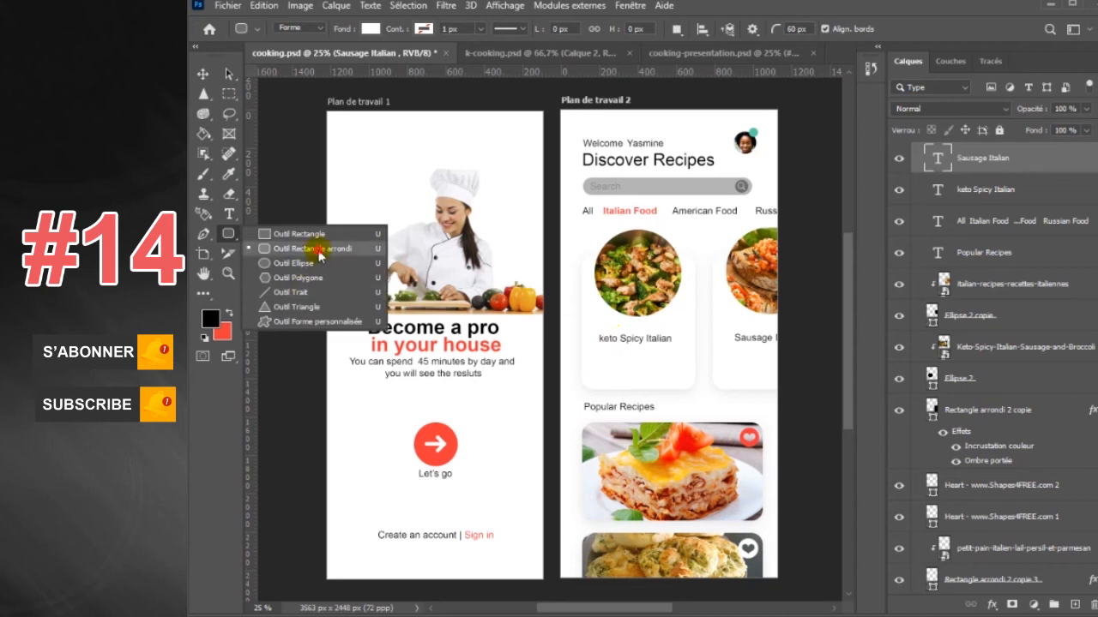
{"action": "left_click", "coordinate": [319, 251]}
{"action": "left_click", "coordinate": [370, 28]}
{"action": "left_click", "coordinate": [272, 109]}
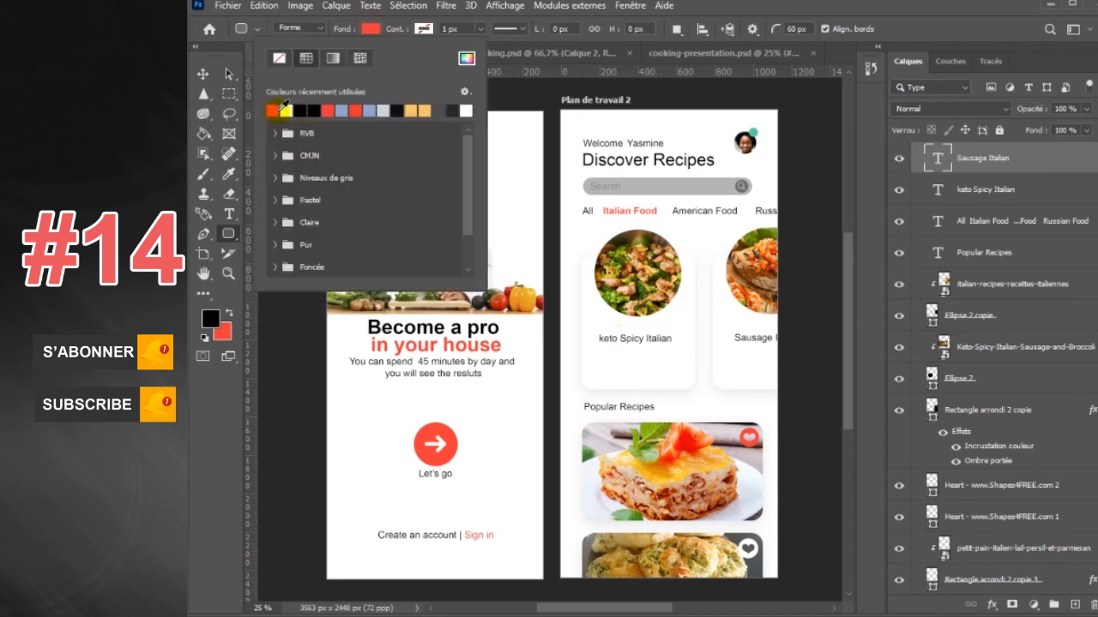
{"action": "left_click_drag", "start_coordinate": [601, 356], "coordinate": [672, 374]}
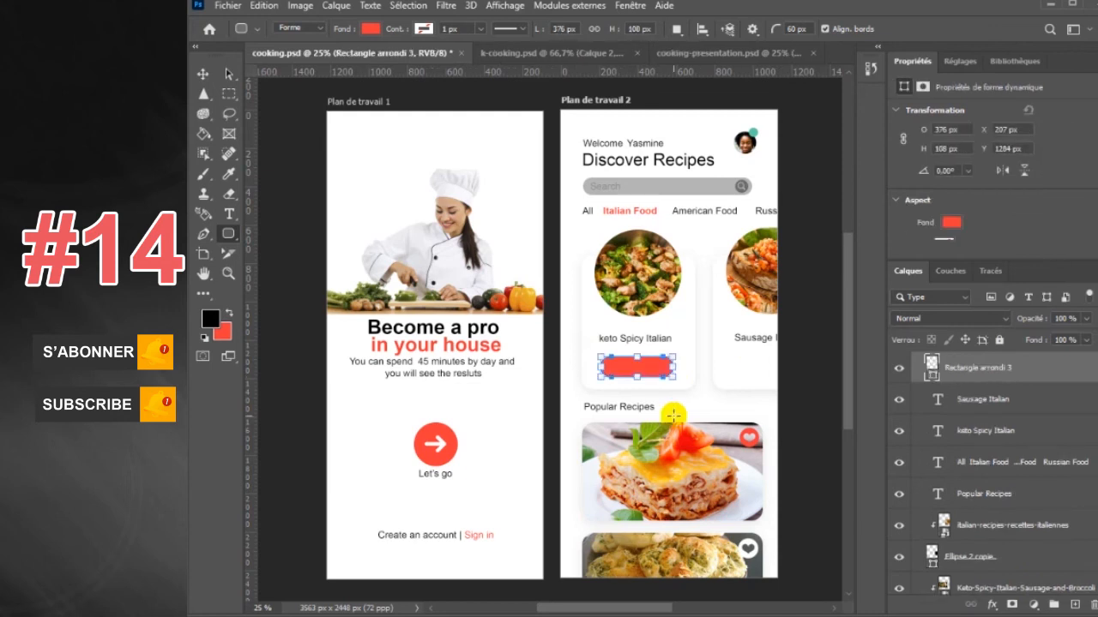
{"action": "left_click", "coordinate": [203, 81]}
{"action": "left_click_drag", "start_coordinate": [655, 378], "coordinate": [781, 375]}
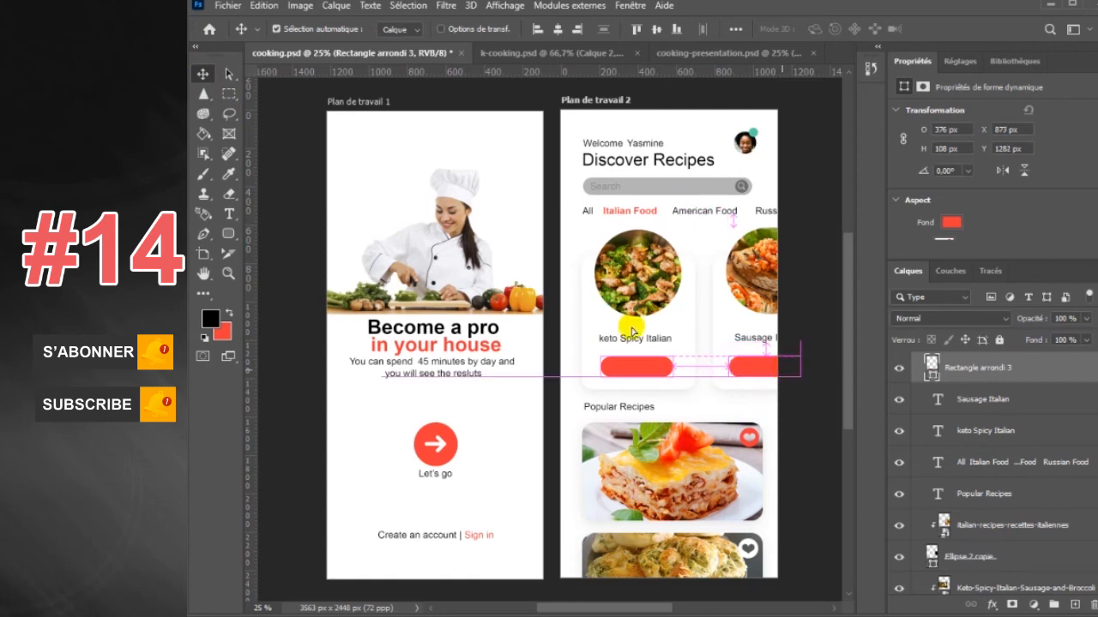
Add the white text "Learn now" to the first card's red button and a copy of it to the second card's button
{"action": "left_click", "coordinate": [230, 215]}
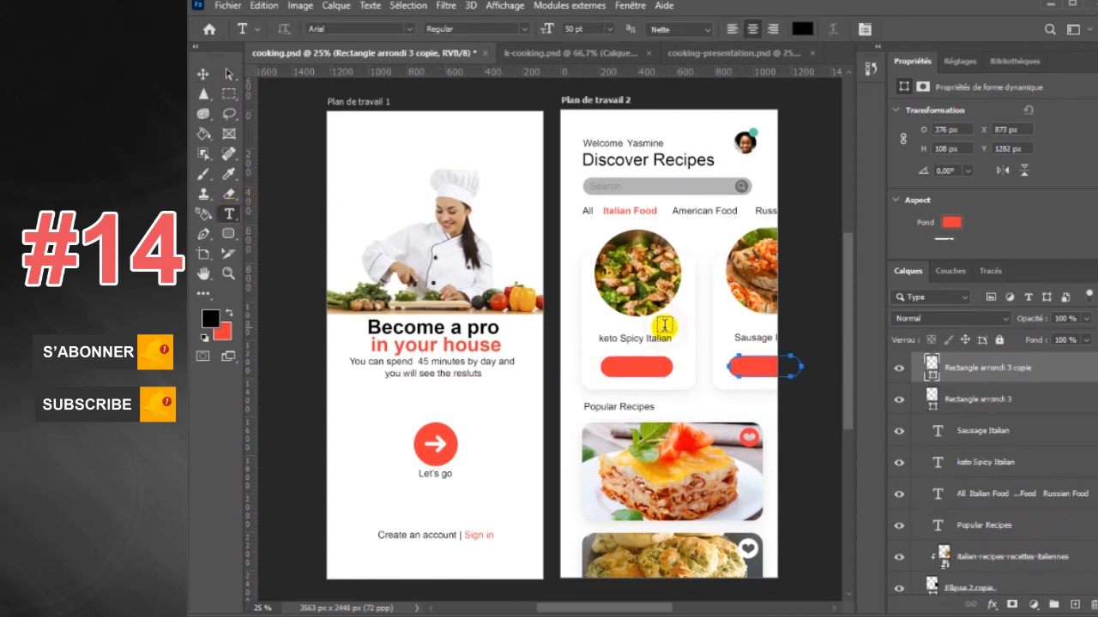
{"action": "left_click", "coordinate": [664, 326]}
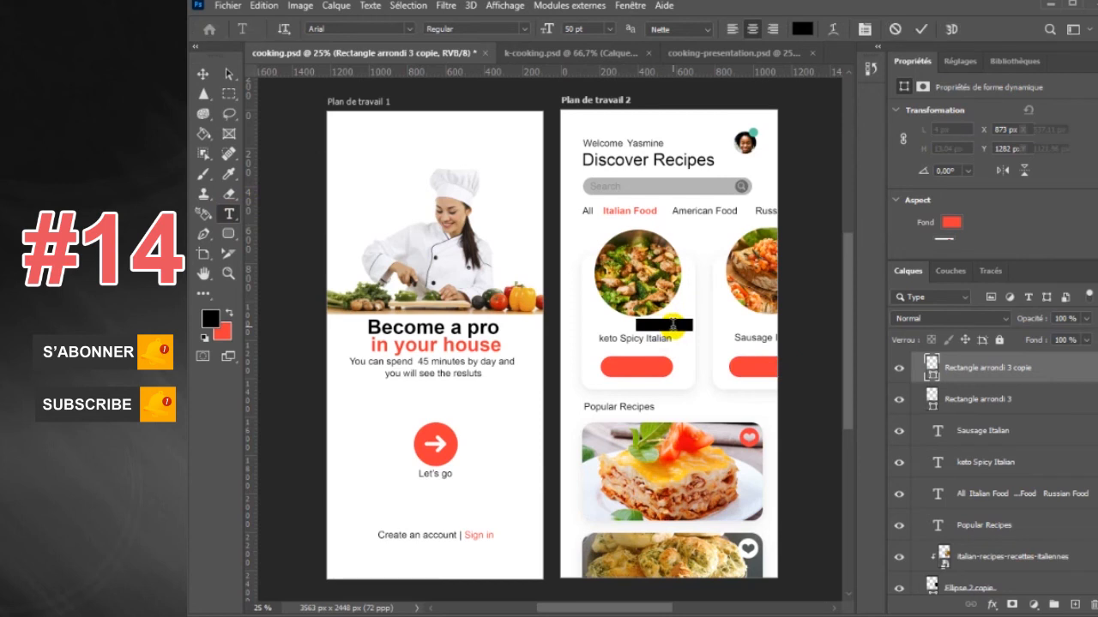
{"action": "type", "text": "Easy"}
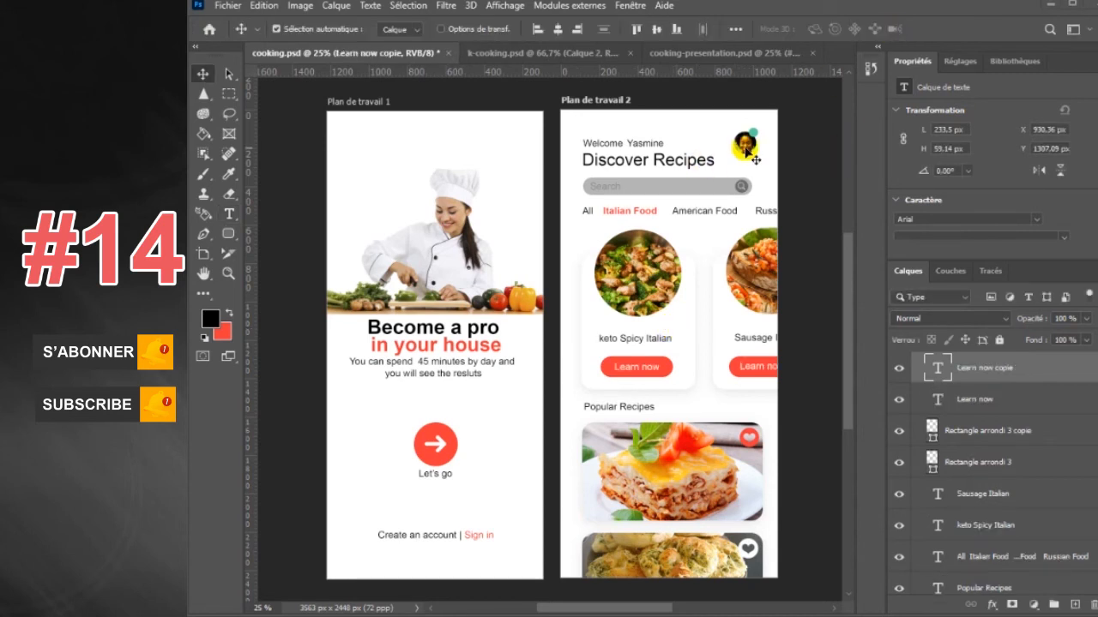
{"action": "left_click", "coordinate": [746, 153]}
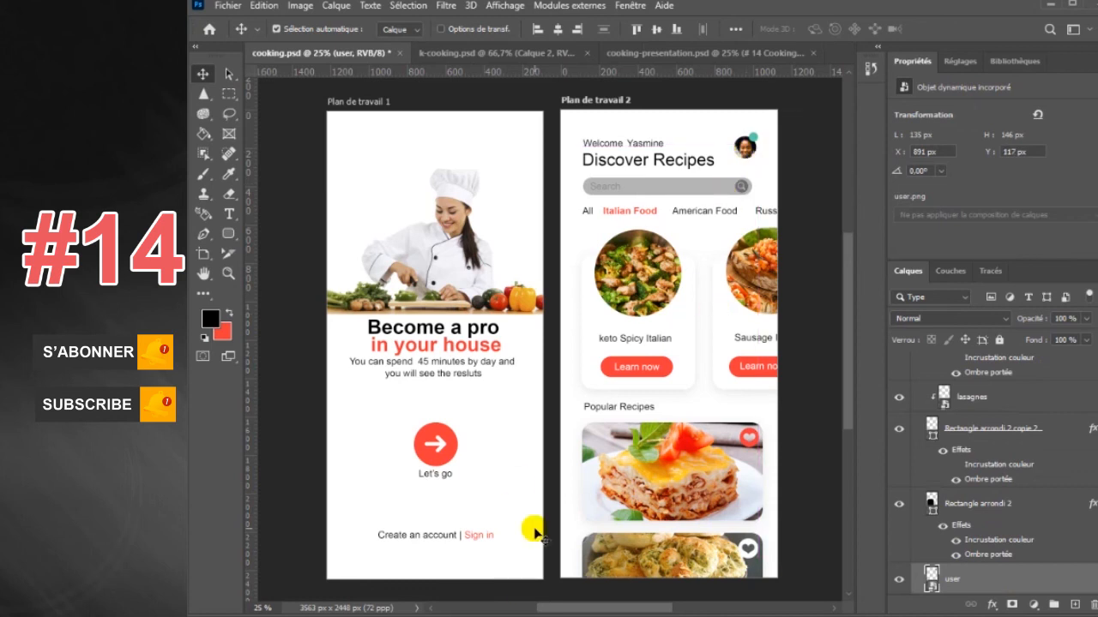
Set the font style of the "Popular Recipes" heading to Bold
{"action": "left_click", "coordinate": [229, 213]}
{"action": "left_click", "coordinate": [653, 406]}
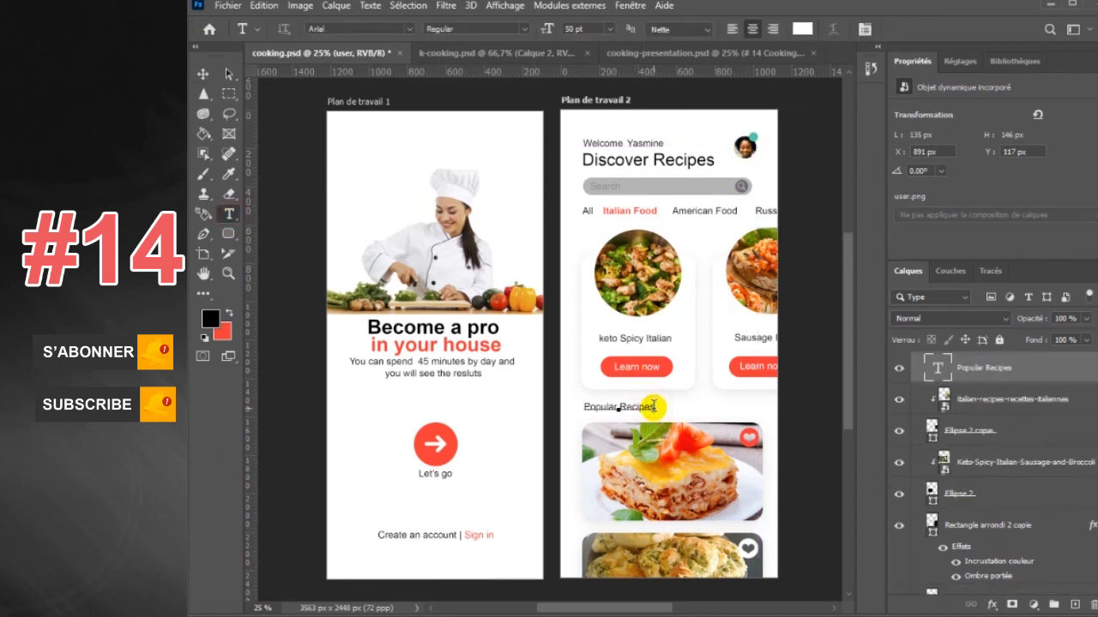
{"action": "key", "text": "ctrl+a"}
{"action": "left_click", "coordinate": [523, 28]}
{"action": "left_click", "coordinate": [471, 81]}
{"action": "left_click", "coordinate": [369, 141]}
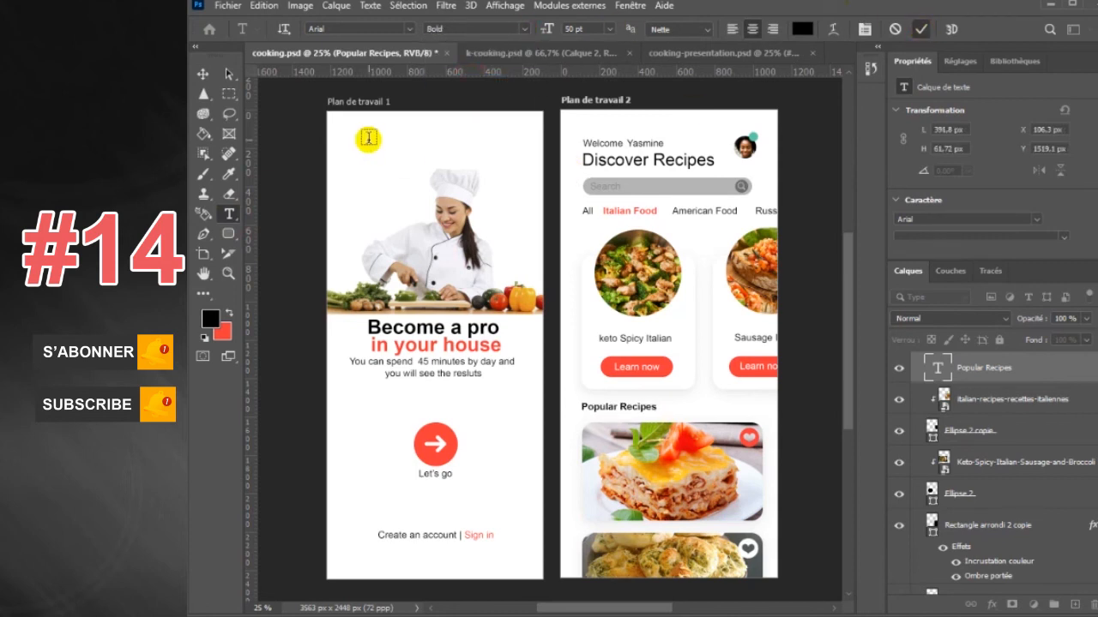
{"action": "left_click", "coordinate": [204, 74]}
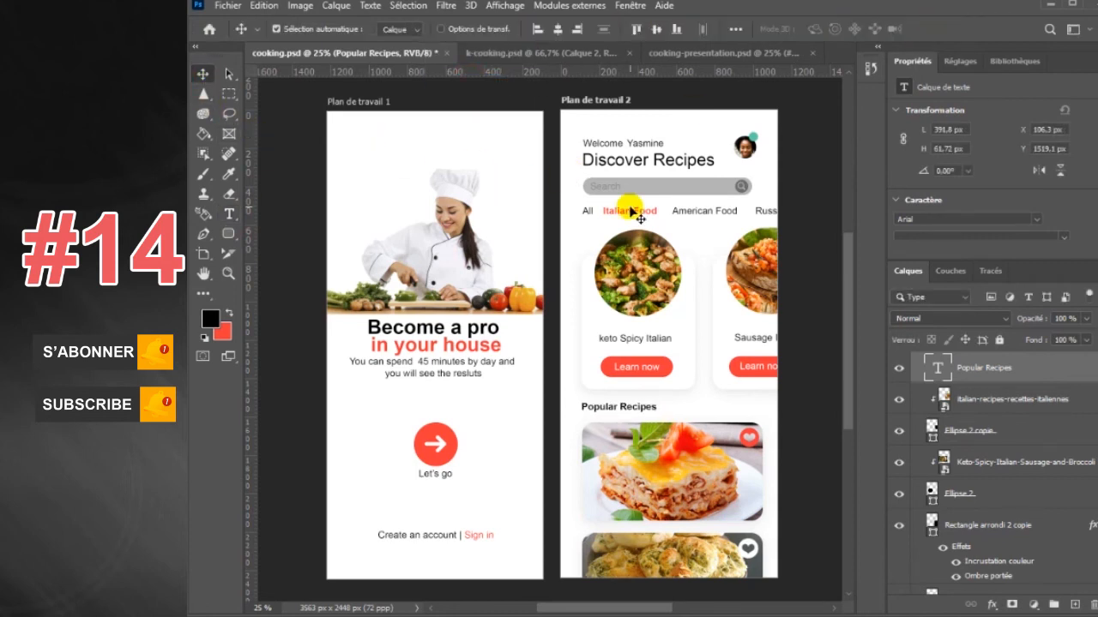
Hide the Properties panel to give the layer list its full height
{"action": "left_click", "coordinate": [631, 6]}
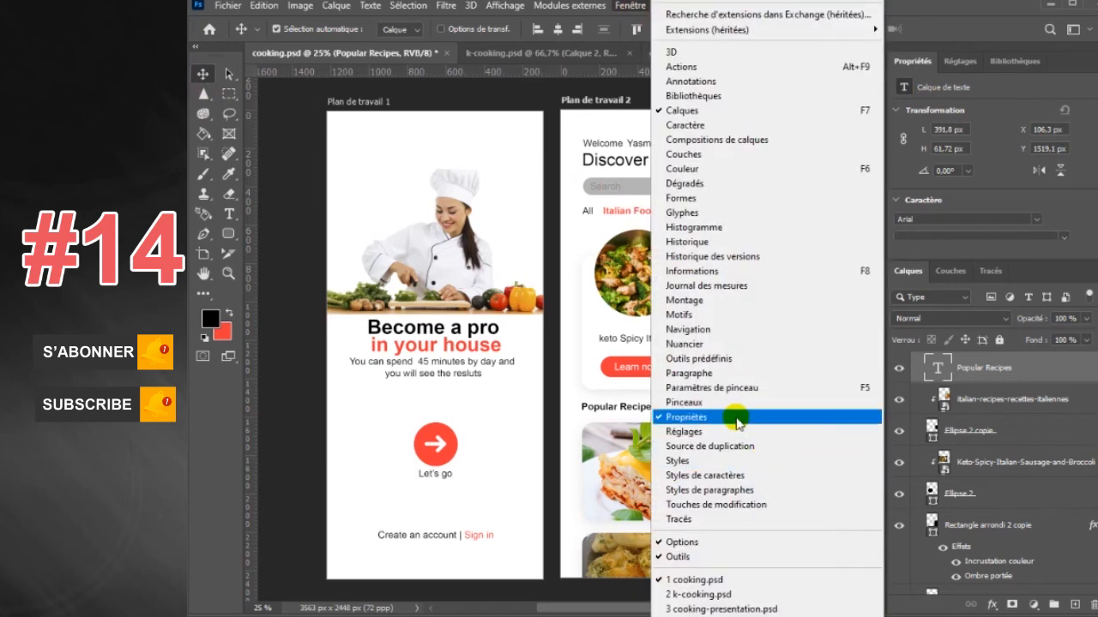
{"action": "left_click", "coordinate": [686, 417]}
{"action": "left_click", "coordinate": [229, 216]}
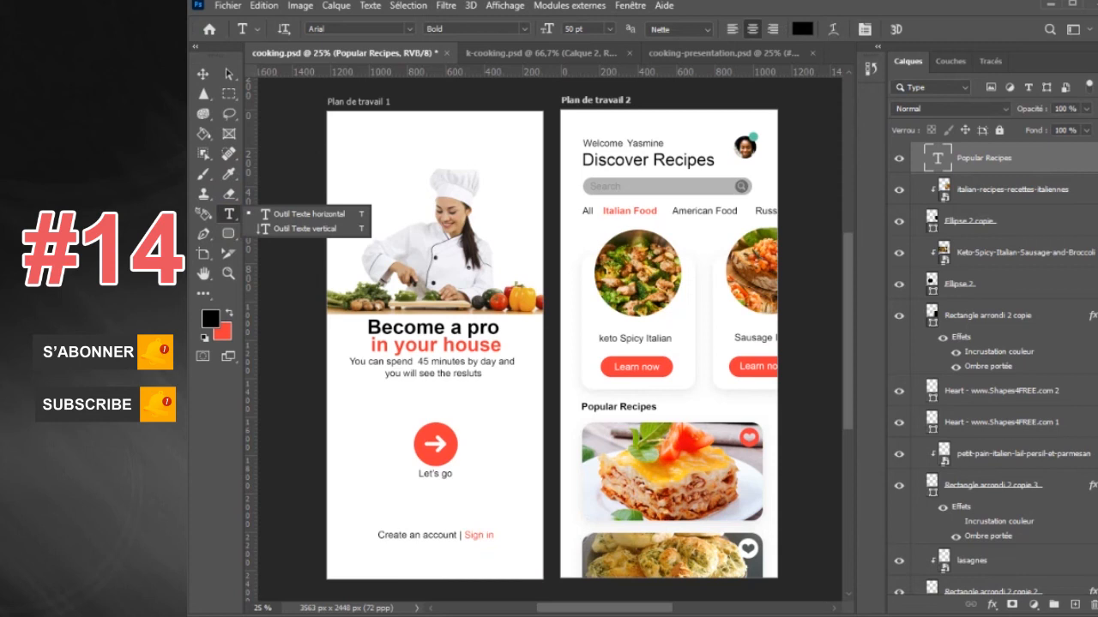
{"action": "scroll", "coordinate": [919, 178], "scroll_direction": "up", "scroll_amount": 3}
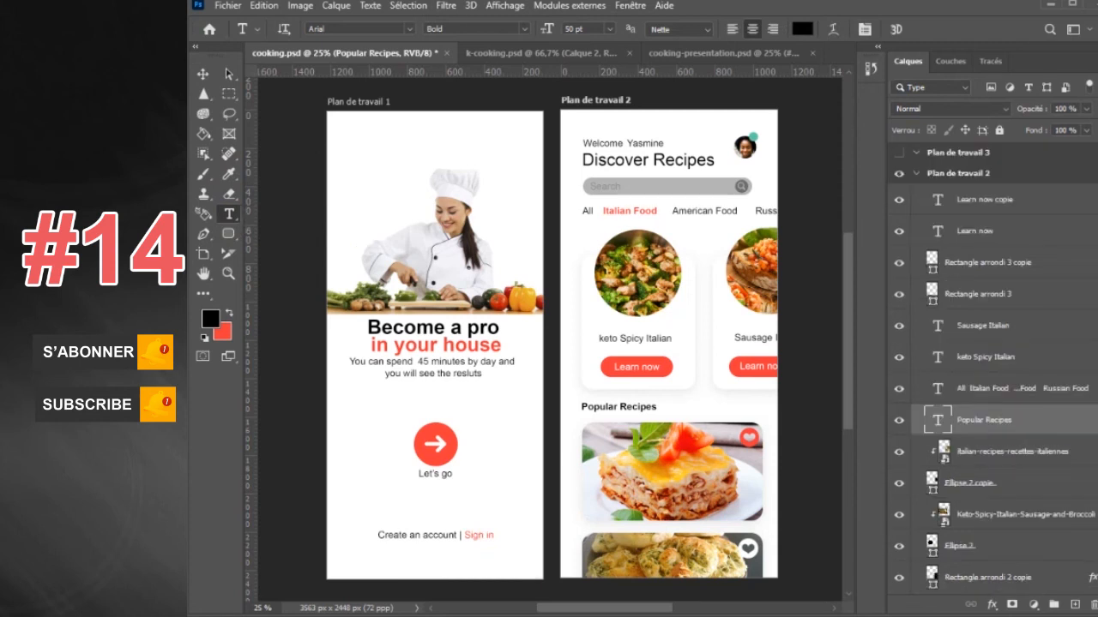
Collapse the second artboard's layer list and make the third artboard, "Plan de travail 3", visible for editing
{"action": "left_click", "coordinate": [916, 174]}
{"action": "left_click", "coordinate": [900, 154]}
{"action": "key", "text": "space"}
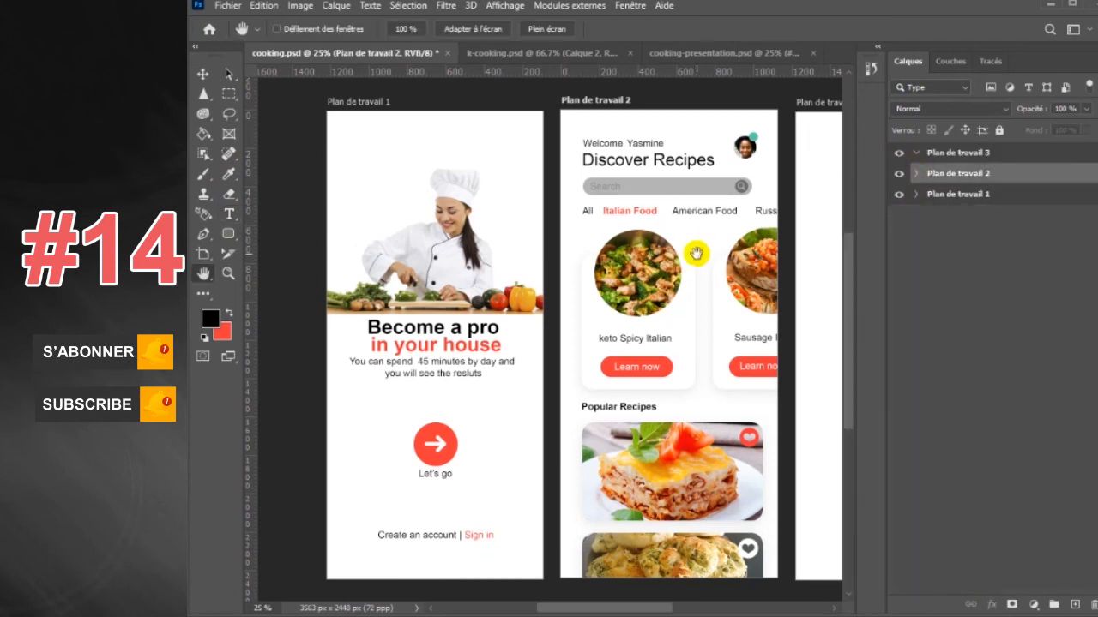
{"action": "left_click_drag", "start_coordinate": [813, 301], "coordinate": [578, 297]}
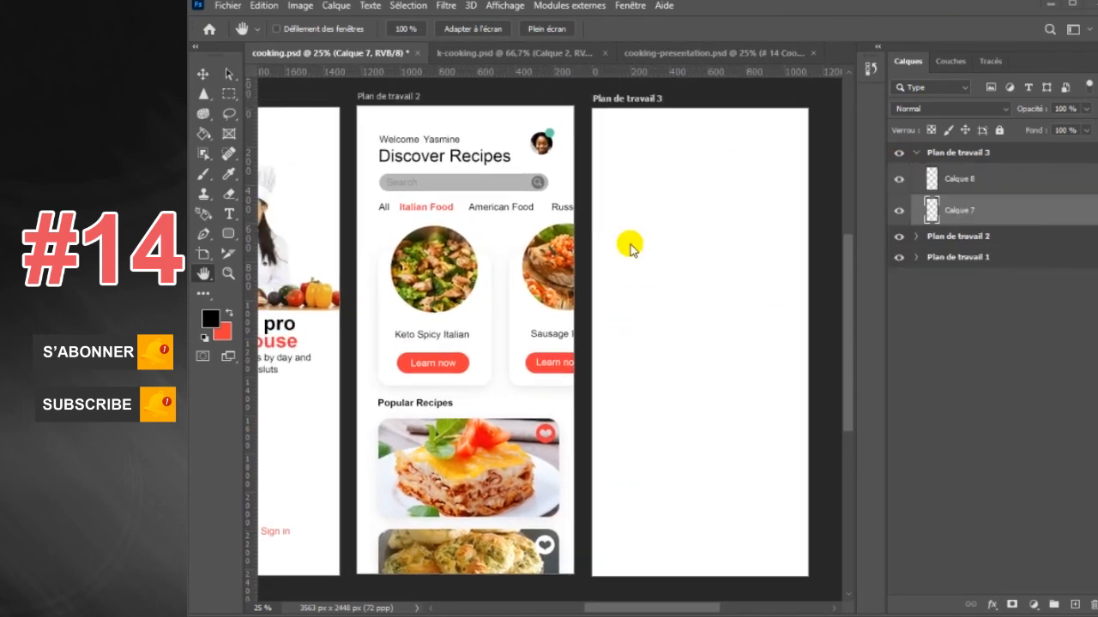
Place chef.jpg on "Plan de travail 3" and position it across the upper edge of the artboard
{"action": "left_click", "coordinate": [204, 75]}
{"action": "left_click", "coordinate": [693, 301]}
{"action": "left_click", "coordinate": [980, 211]}
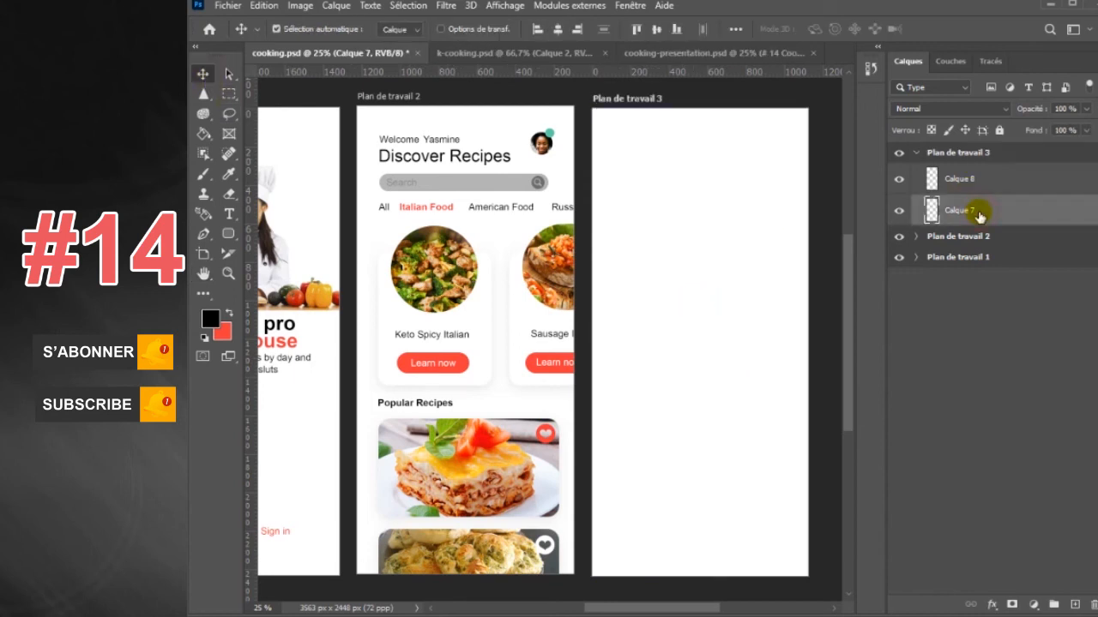
{"action": "left_click", "coordinate": [227, 5]}
{"action": "left_click", "coordinate": [284, 310]}
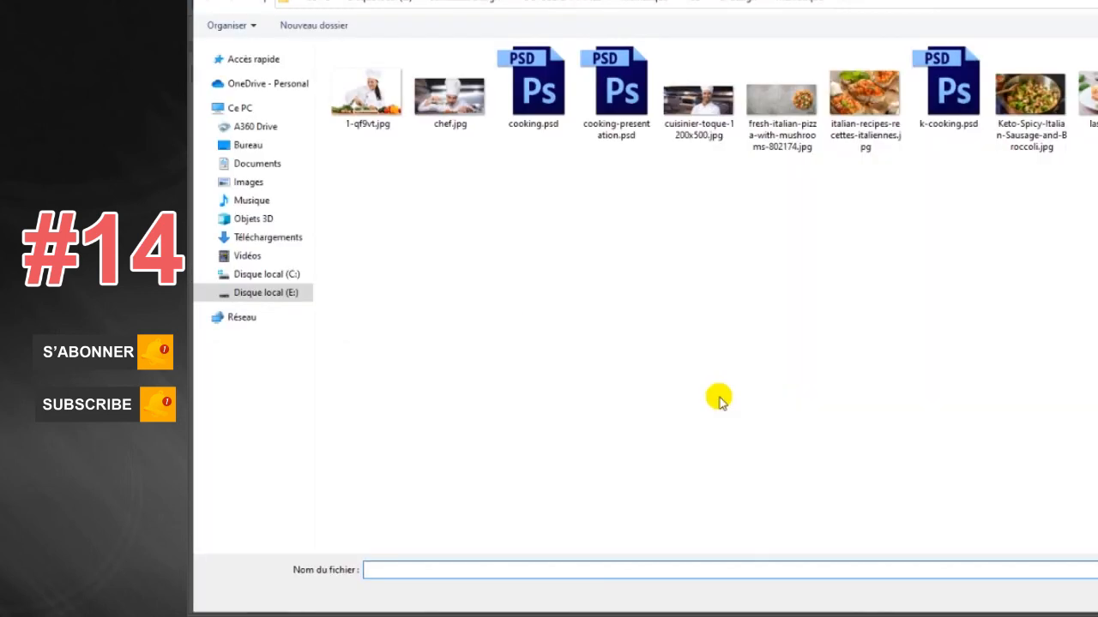
{"action": "double_click", "coordinate": [449, 96]}
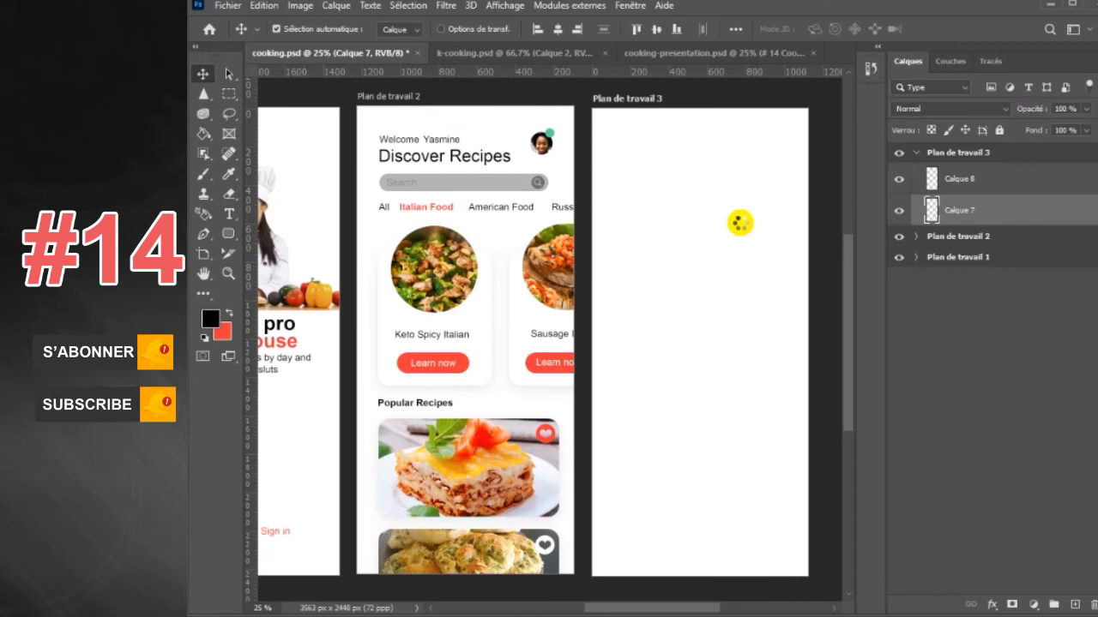
{"action": "left_click_drag", "start_coordinate": [763, 336], "coordinate": [760, 166]}
{"action": "key", "text": "Return"}
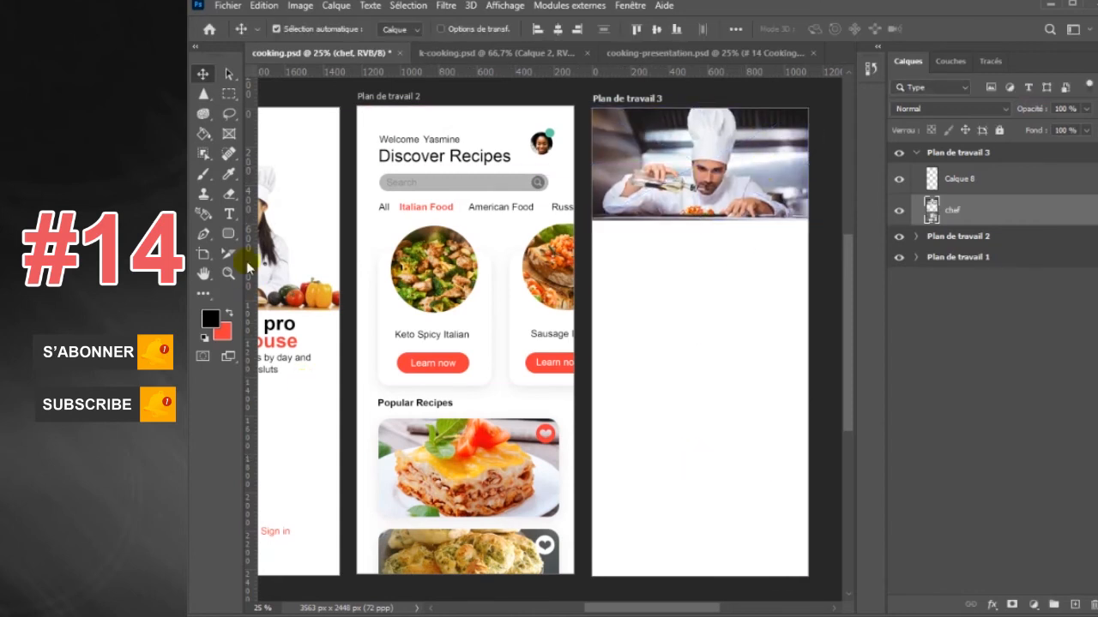
Draw a red rectangle about 1192 by 2488 px covering the whole third artboard
{"action": "right_click", "coordinate": [232, 234]}
{"action": "left_click", "coordinate": [283, 234]}
{"action": "left_click_drag", "start_coordinate": [587, 109], "coordinate": [814, 583]}
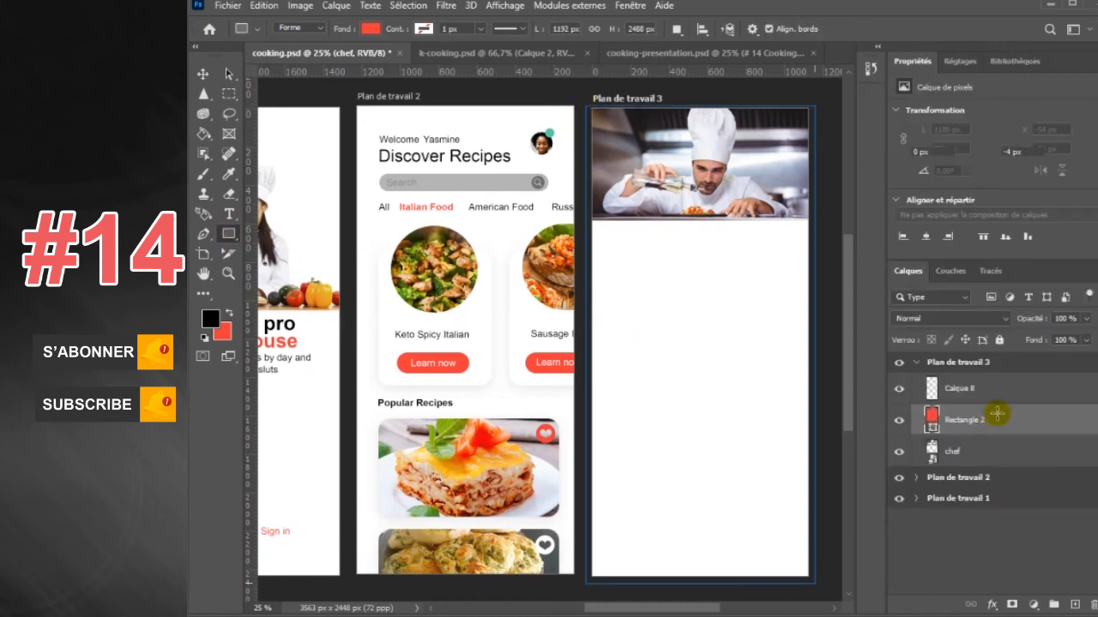
Move the red rectangle's layer beneath the chef photo and set the photo's opacity to 30%
{"action": "left_click_drag", "start_coordinate": [992, 417], "coordinate": [994, 462]}
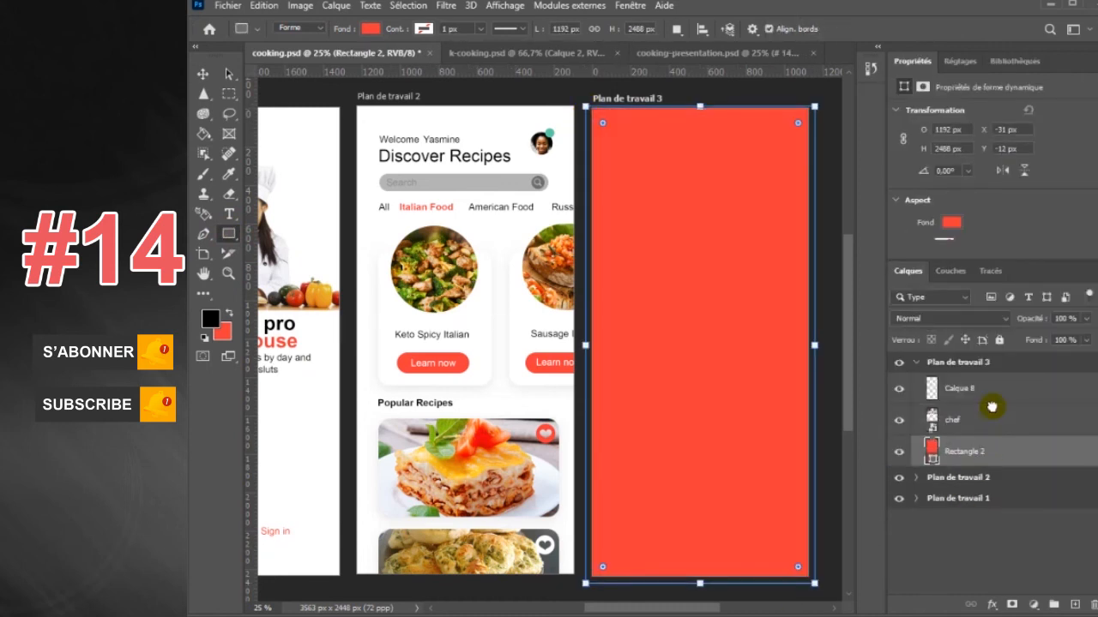
{"action": "left_click", "coordinate": [980, 433]}
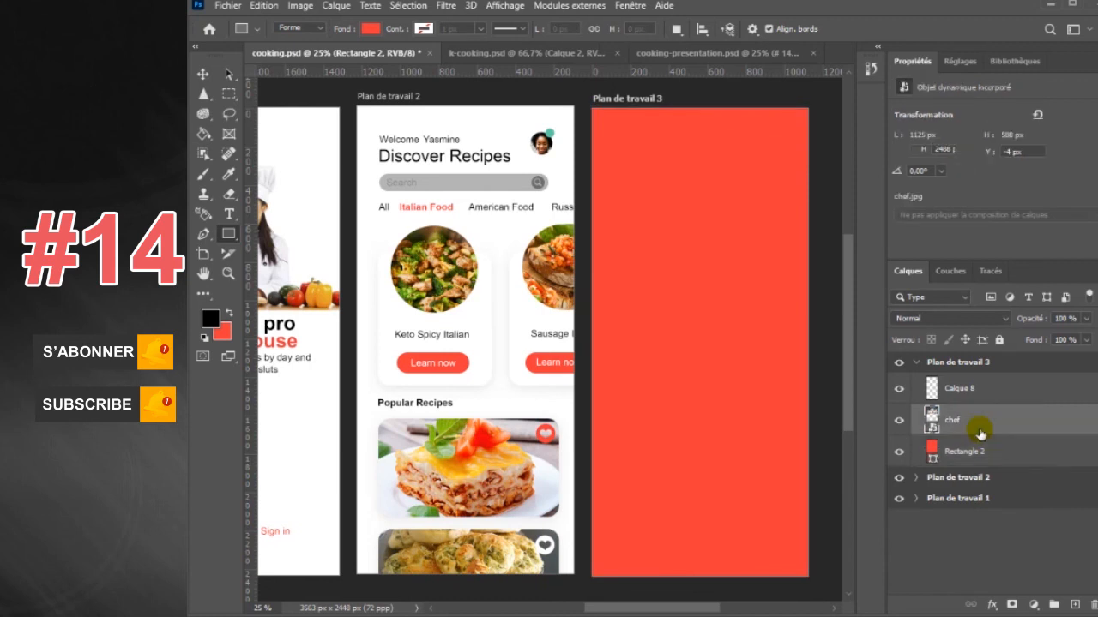
{"action": "left_click", "coordinate": [1086, 322]}
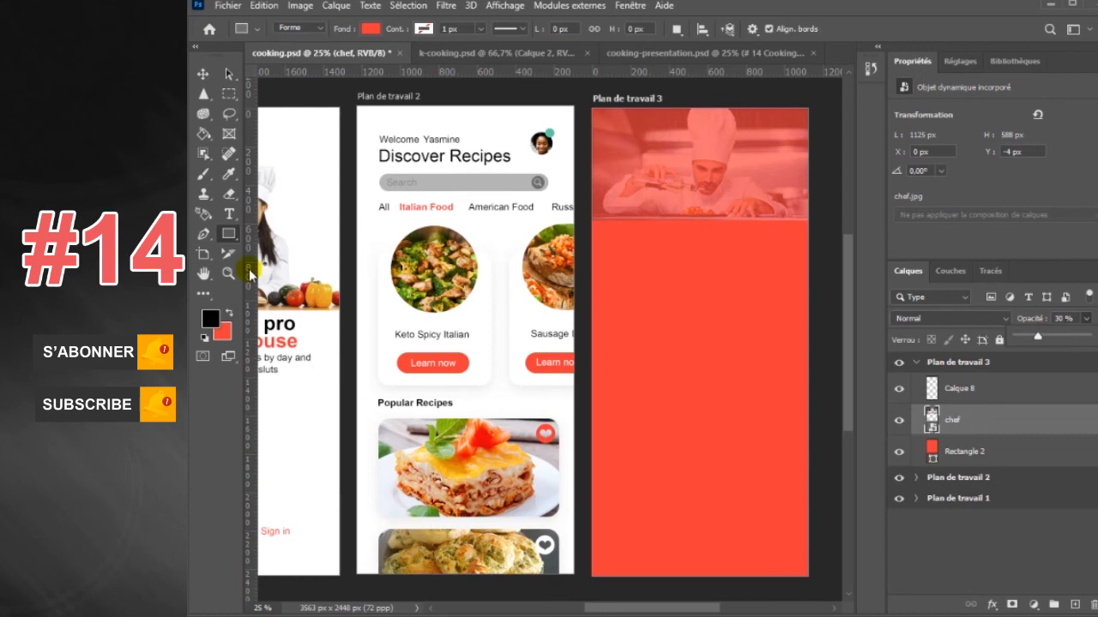
Draw a small white left-pointing arrow as a custom shape over the upper-left part of the chef photo
{"action": "right_click", "coordinate": [228, 233]}
{"action": "left_click", "coordinate": [294, 322]}
{"action": "left_click", "coordinate": [825, 30]}
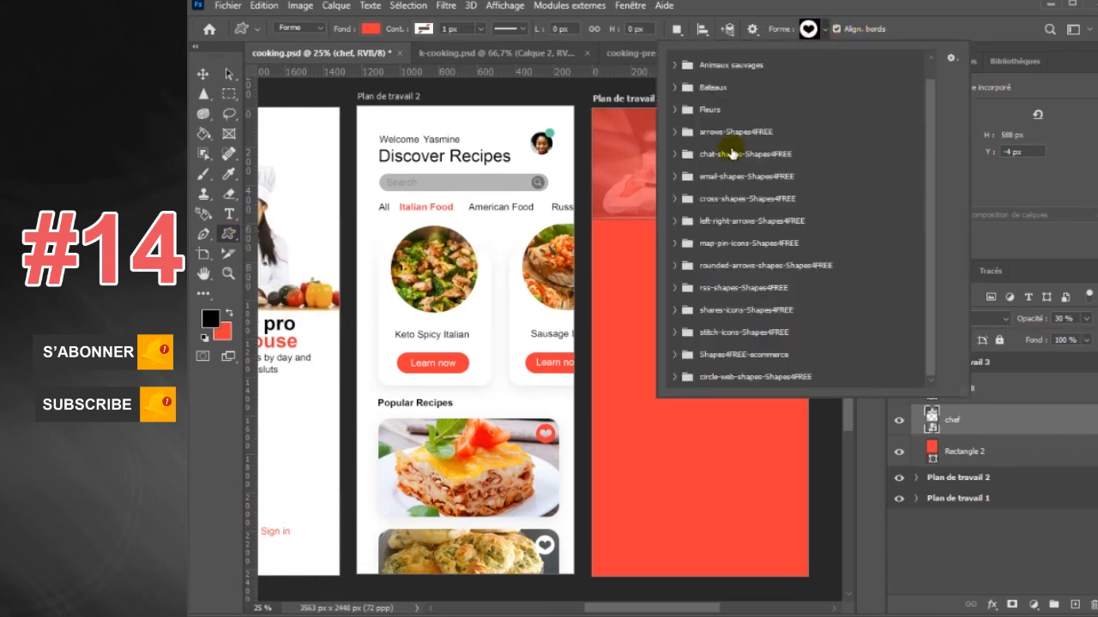
{"action": "left_click", "coordinate": [676, 222]}
{"action": "left_click", "coordinate": [827, 31]}
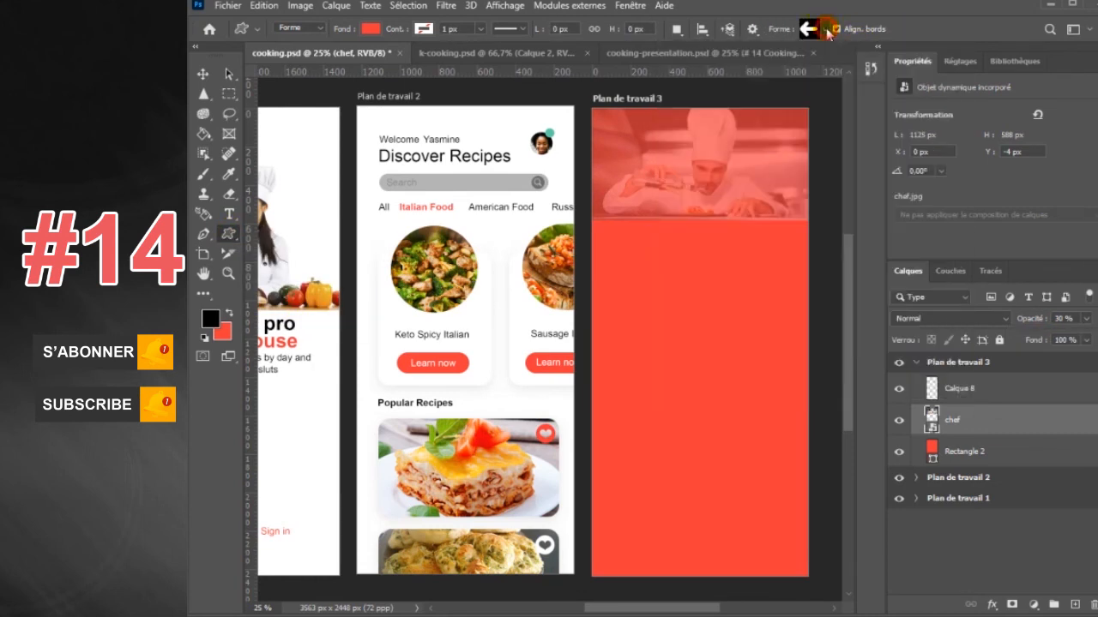
{"action": "left_click", "coordinate": [370, 29]}
{"action": "left_click", "coordinate": [275, 100]}
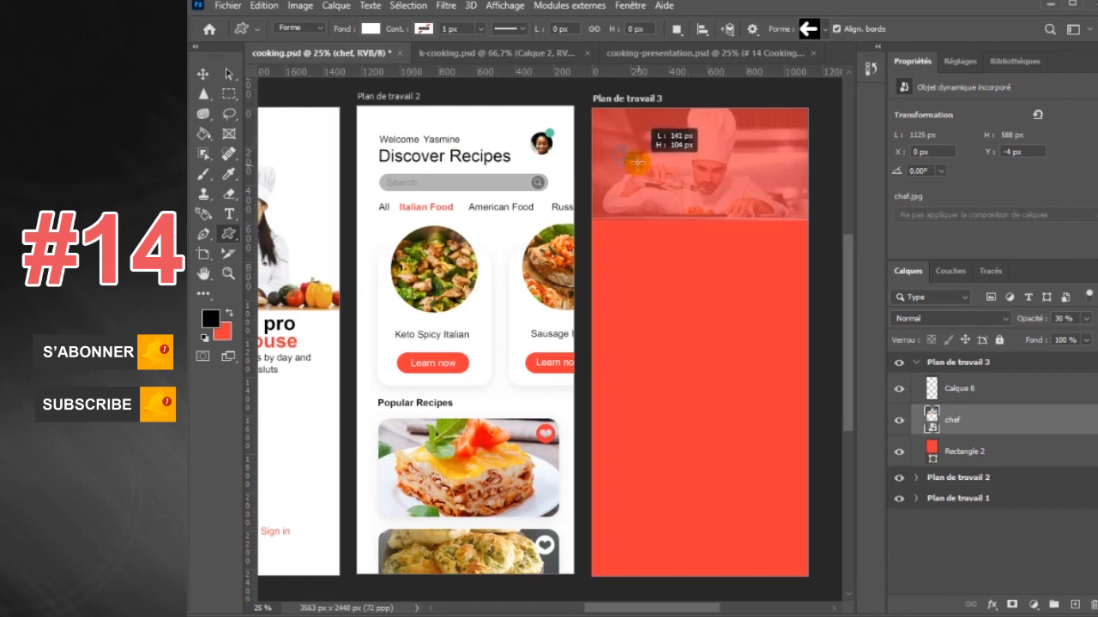
{"action": "left_click_drag", "start_coordinate": [635, 161], "coordinate": [612, 147]}
{"action": "left_click", "coordinate": [202, 74]}
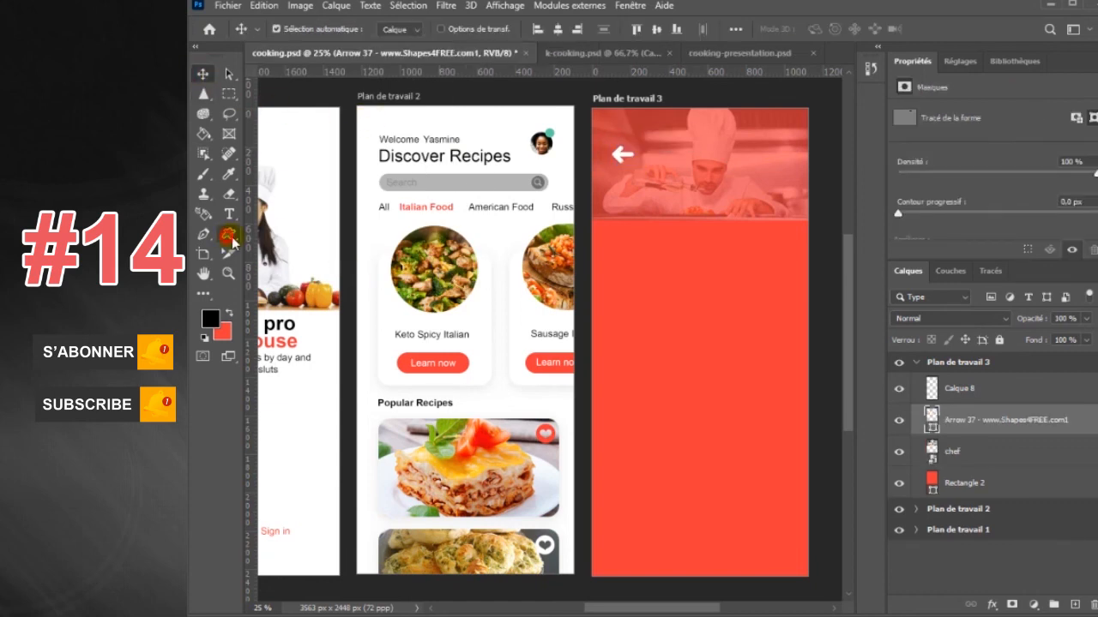
Draw a white rounded rectangle about 1046 by 1884 px over the lower part of the third artboard and centre it horizontally
{"action": "right_click", "coordinate": [227, 233]}
{"action": "left_click", "coordinate": [300, 249]}
{"action": "left_click_drag", "start_coordinate": [624, 333], "coordinate": [798, 559]}
{"action": "left_click_drag", "start_coordinate": [584, 377], "coordinate": [601, 381]}
{"action": "left_click", "coordinate": [205, 75]}
{"action": "key", "text": "Right"}
{"action": "key", "text": "Right"}
{"action": "key", "text": "Right"}
{"action": "key", "text": "Right"}
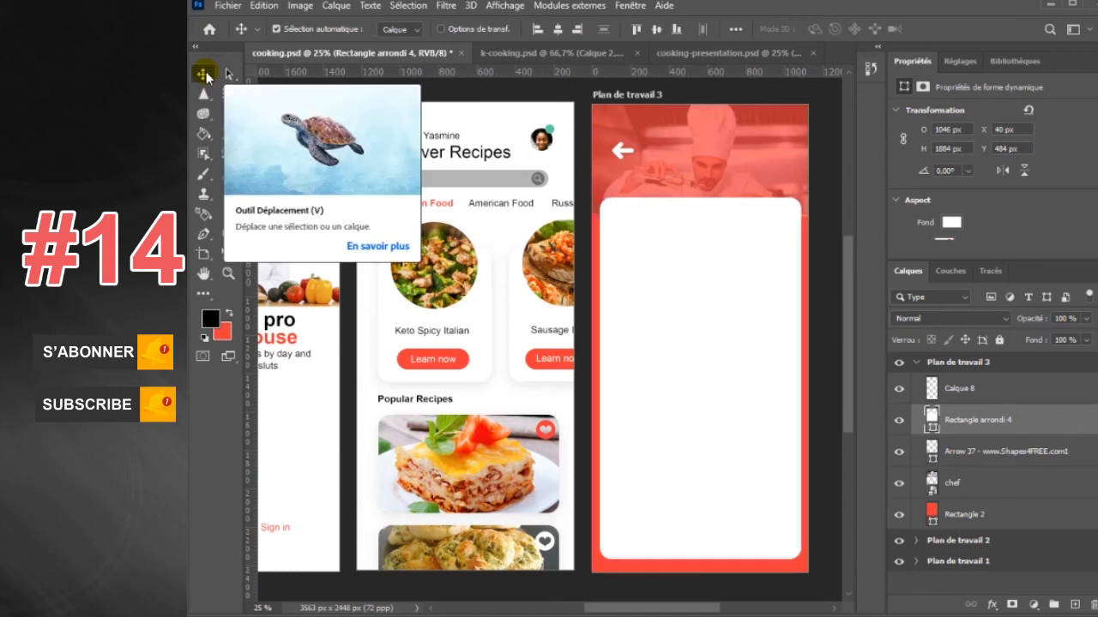
Apply a gray b5b5b5 colour overlay to the red background rectangle and compare the artboard with that layer hidden and shown
{"action": "left_click", "coordinate": [1028, 519]}
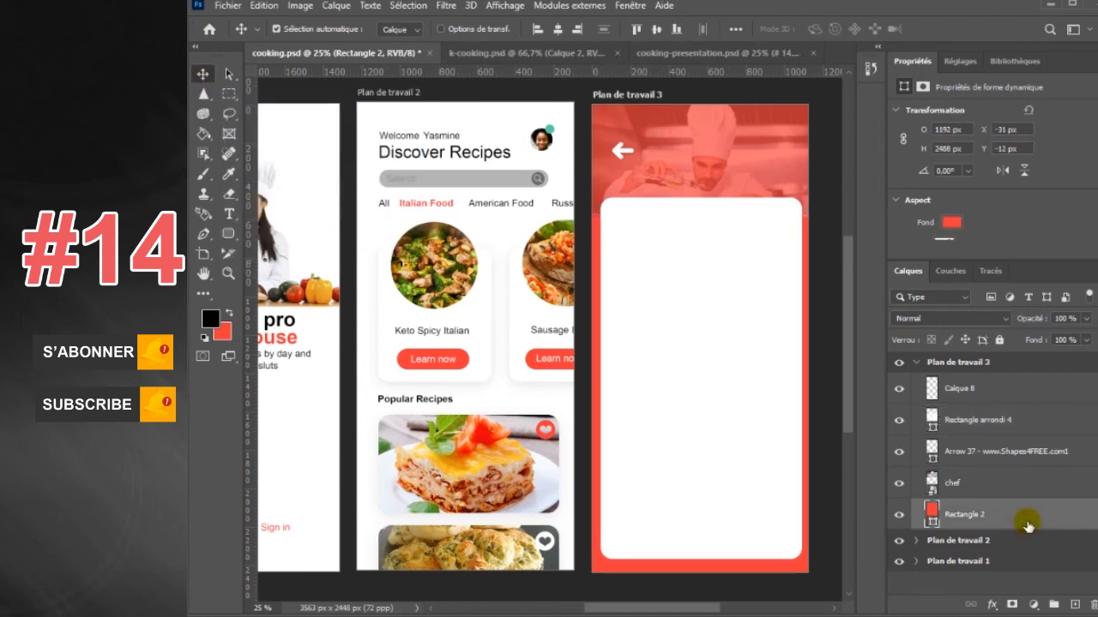
{"action": "double_click", "coordinate": [1027, 518]}
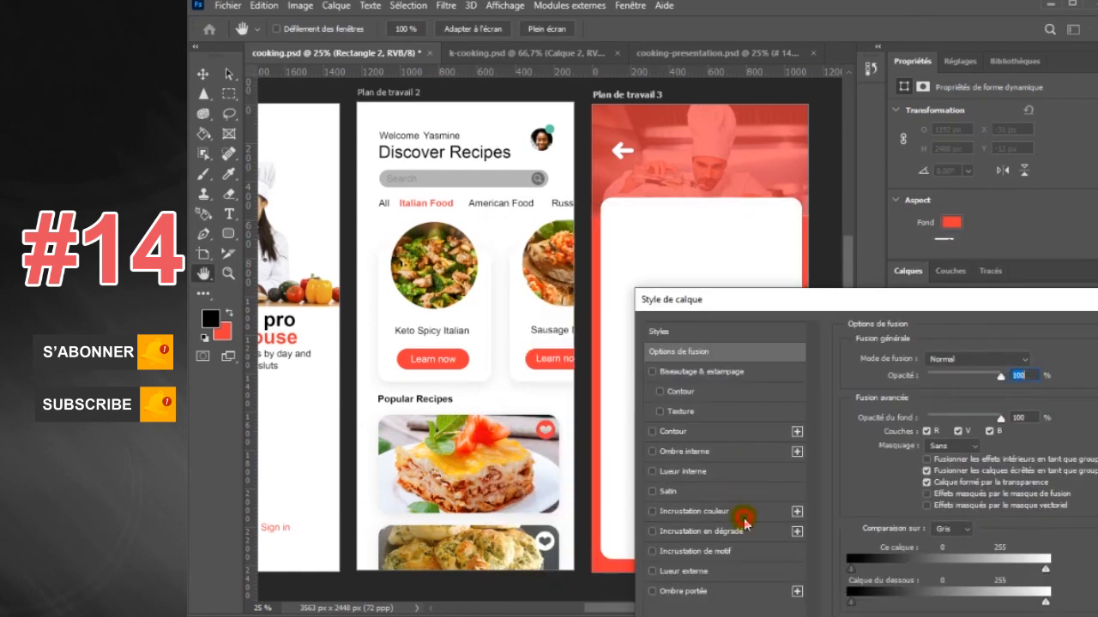
{"action": "left_click", "coordinate": [744, 518]}
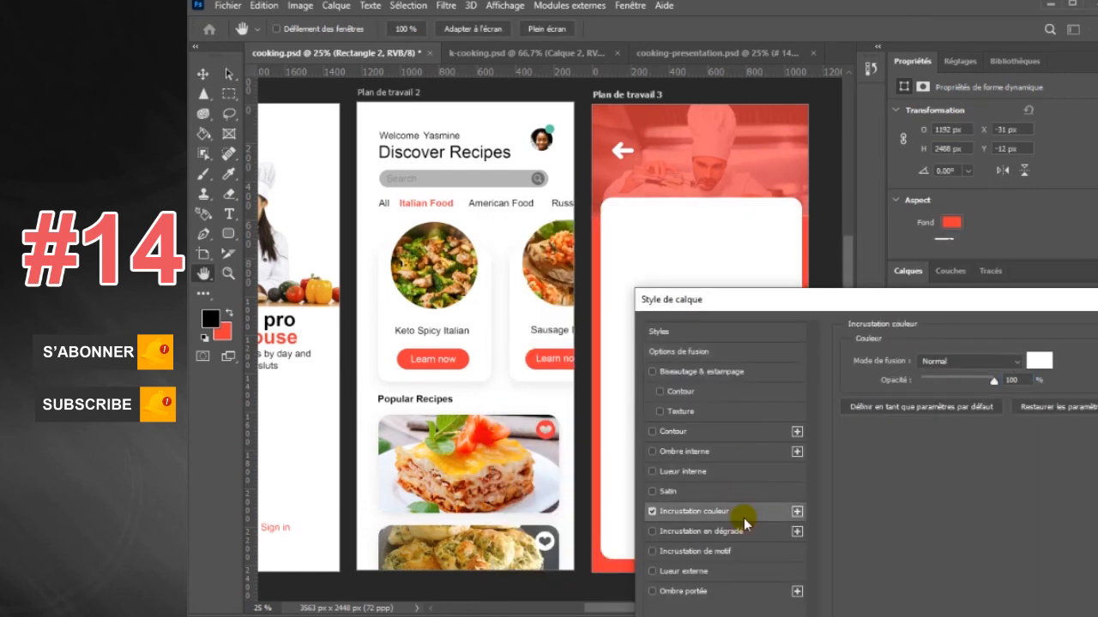
{"action": "left_click", "coordinate": [1042, 364]}
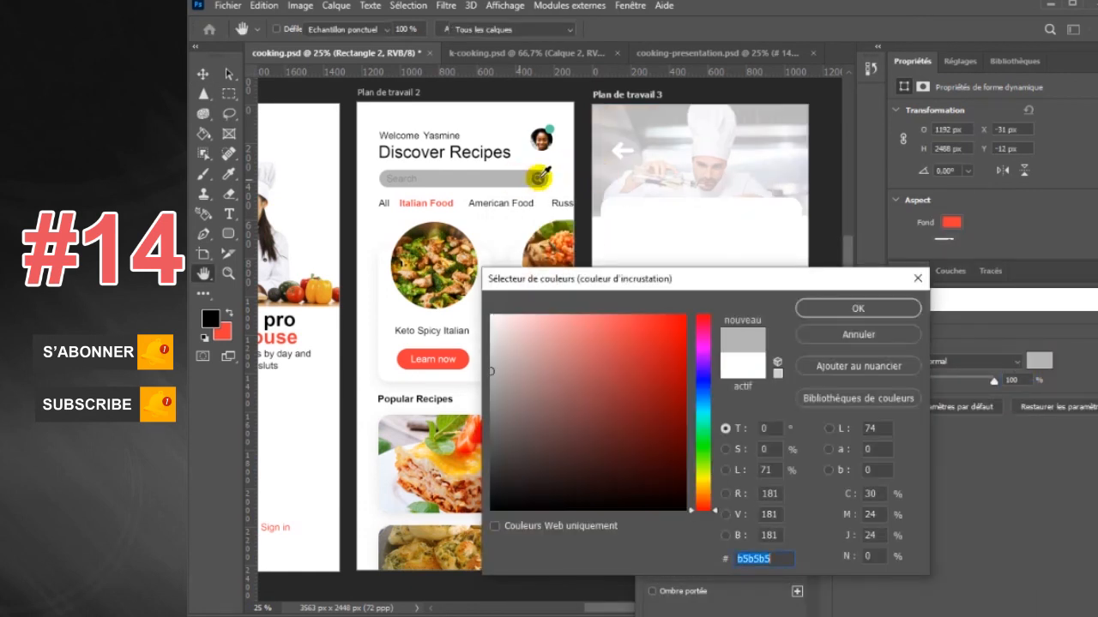
{"action": "left_click_drag", "start_coordinate": [775, 281], "coordinate": [948, 351]}
{"action": "left_click", "coordinate": [1052, 382]}
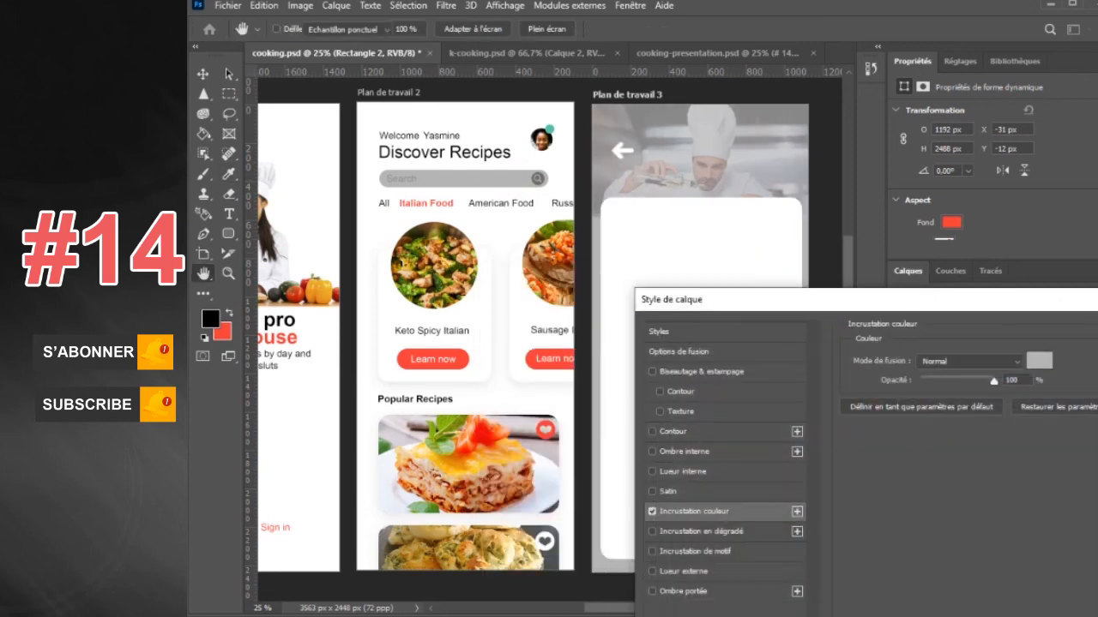
{"action": "key", "text": "Return"}
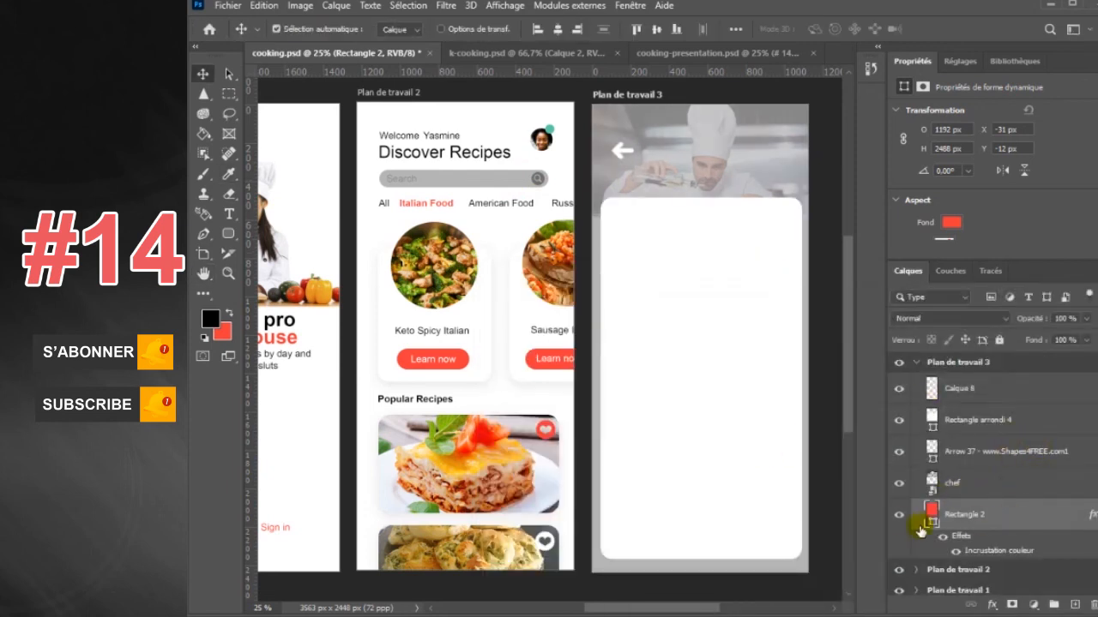
{"action": "left_click", "coordinate": [899, 517]}
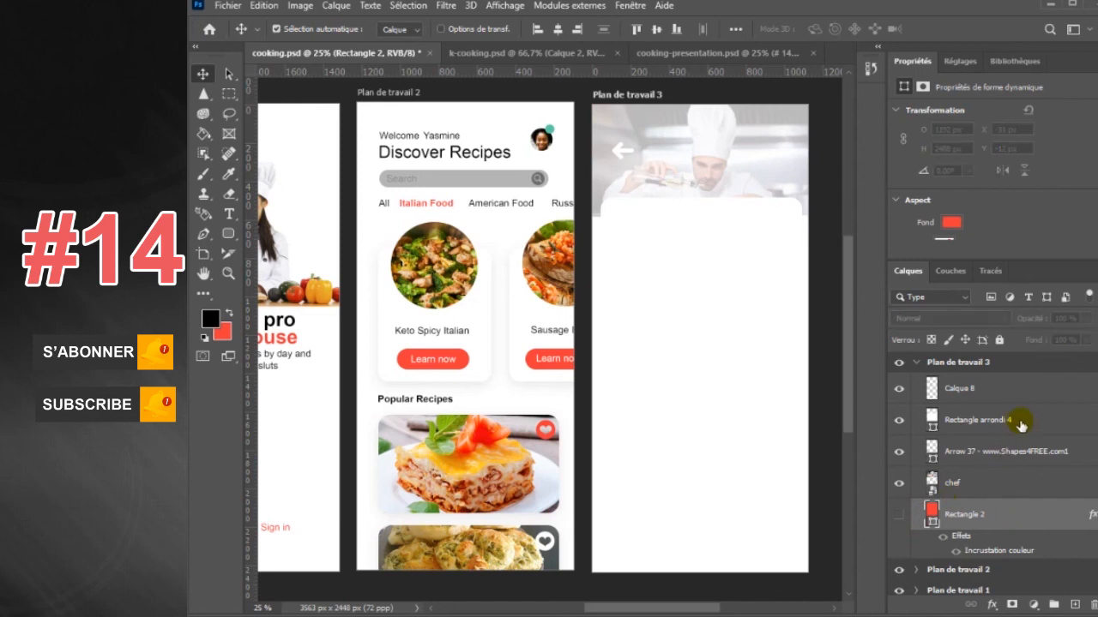
{"action": "left_click", "coordinate": [899, 514]}
Hide the Properties panel and move the white rounded rectangle's layer beneath the chef photo
{"action": "left_click", "coordinate": [631, 6]}
{"action": "left_click", "coordinate": [686, 417]}
{"action": "left_click", "coordinate": [669, 421]}
{"action": "left_click_drag", "start_coordinate": [1058, 221], "coordinate": [1040, 280]}
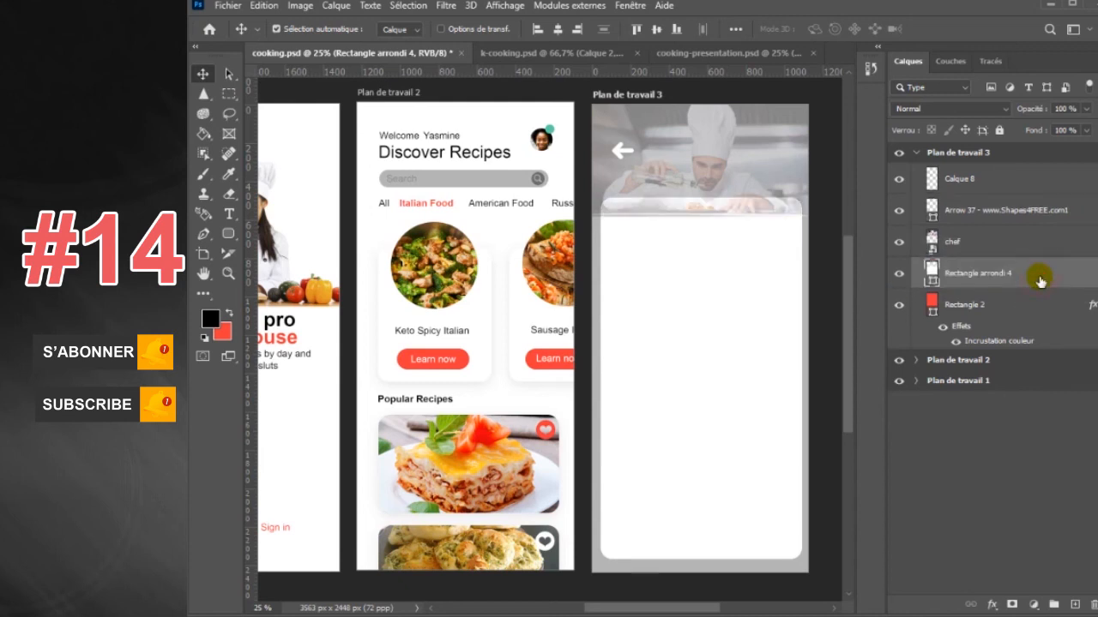
Add a drop shadow to the large white rounded rectangle with 10% opacity, 16 px distance and 68 px size
{"action": "double_click", "coordinate": [1040, 279]}
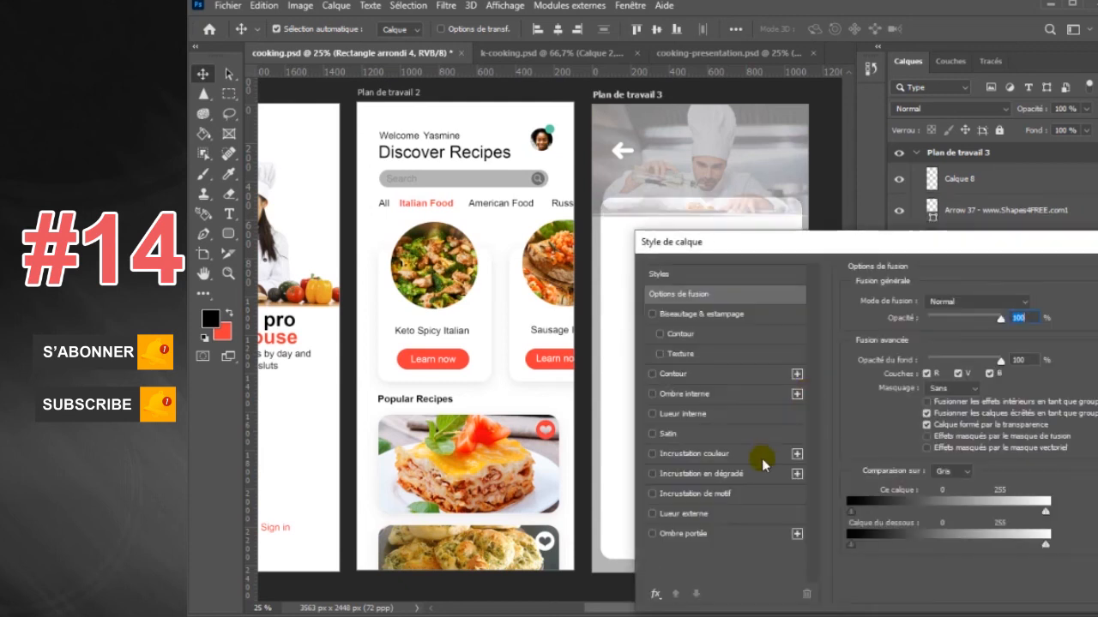
{"action": "left_click", "coordinate": [715, 600]}
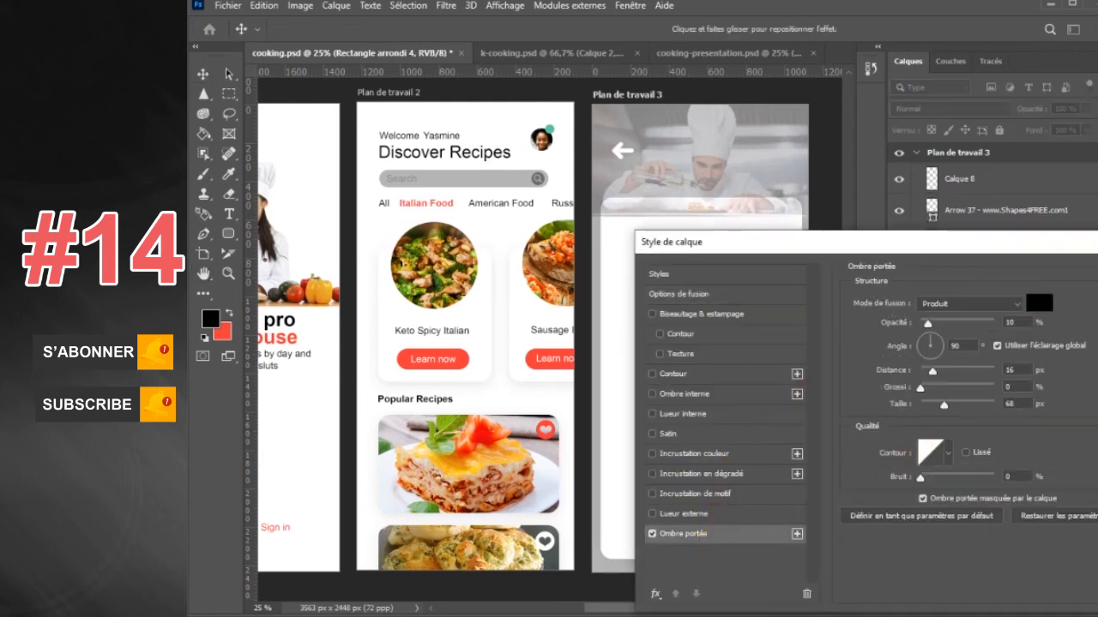
{"action": "key", "text": "Return"}
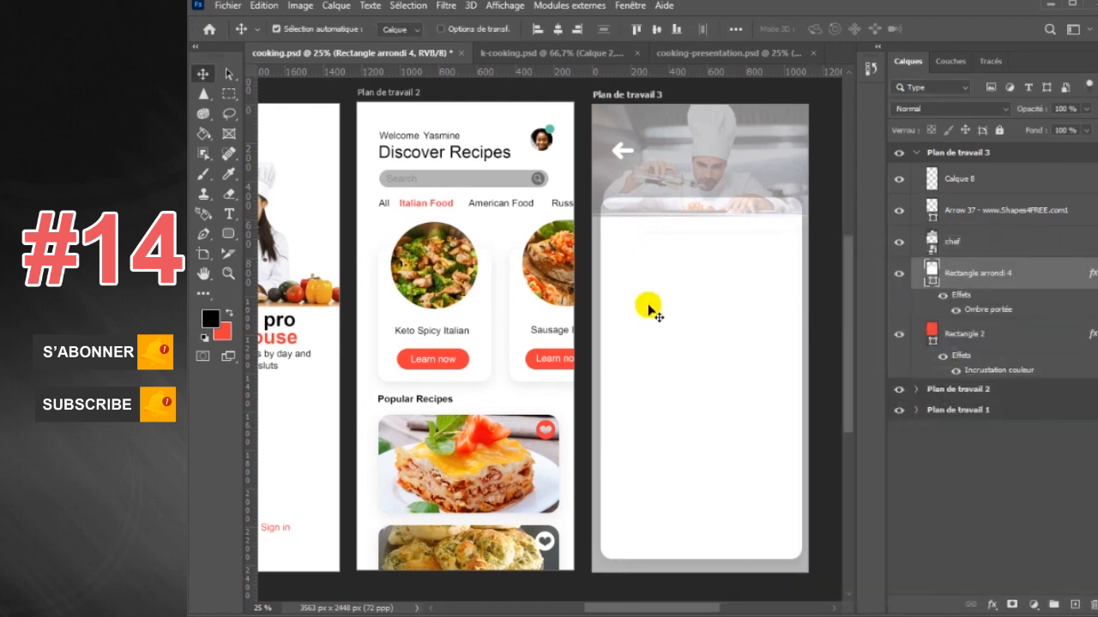
Draw a smaller white rounded rectangle about 909 by 712 px inside the upper half of the large white card
{"action": "left_click", "coordinate": [228, 235]}
{"action": "left_click_drag", "start_coordinate": [612, 238], "coordinate": [784, 372]}
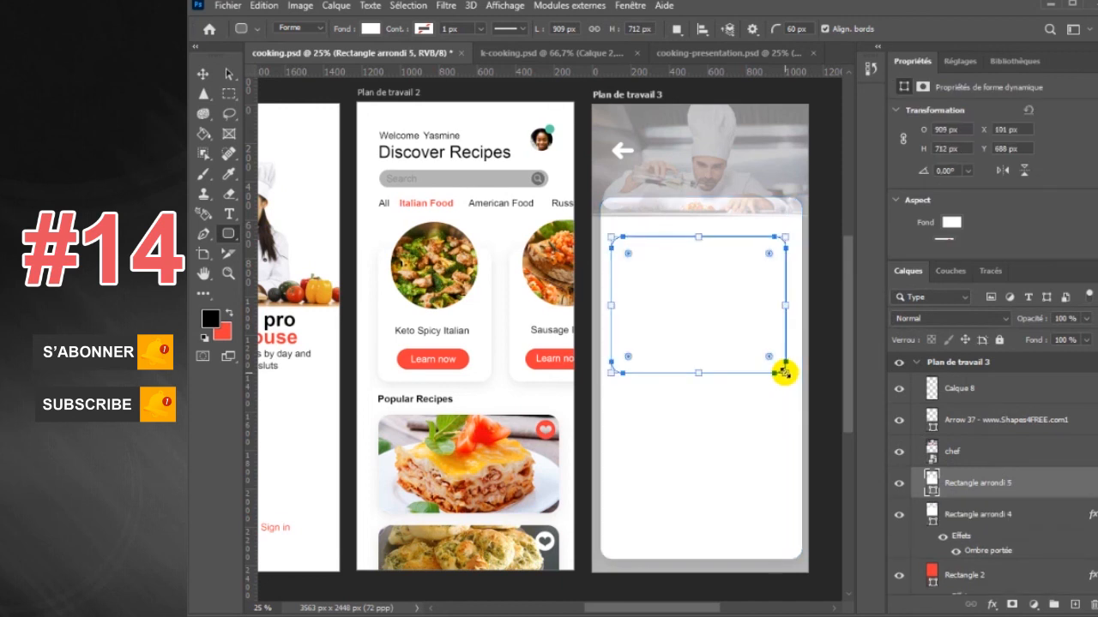
{"action": "left_click", "coordinate": [203, 74]}
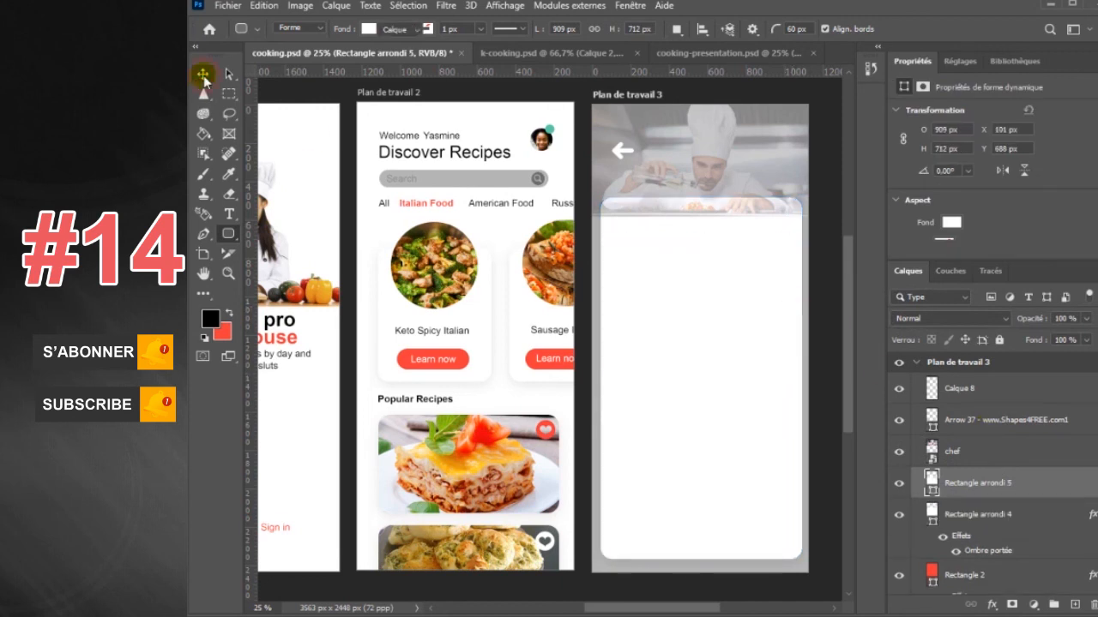
{"action": "left_click", "coordinate": [899, 484]}
{"action": "left_click", "coordinate": [900, 484]}
Add a drop shadow to the smaller white rounded rectangle
{"action": "left_click", "coordinate": [1030, 484]}
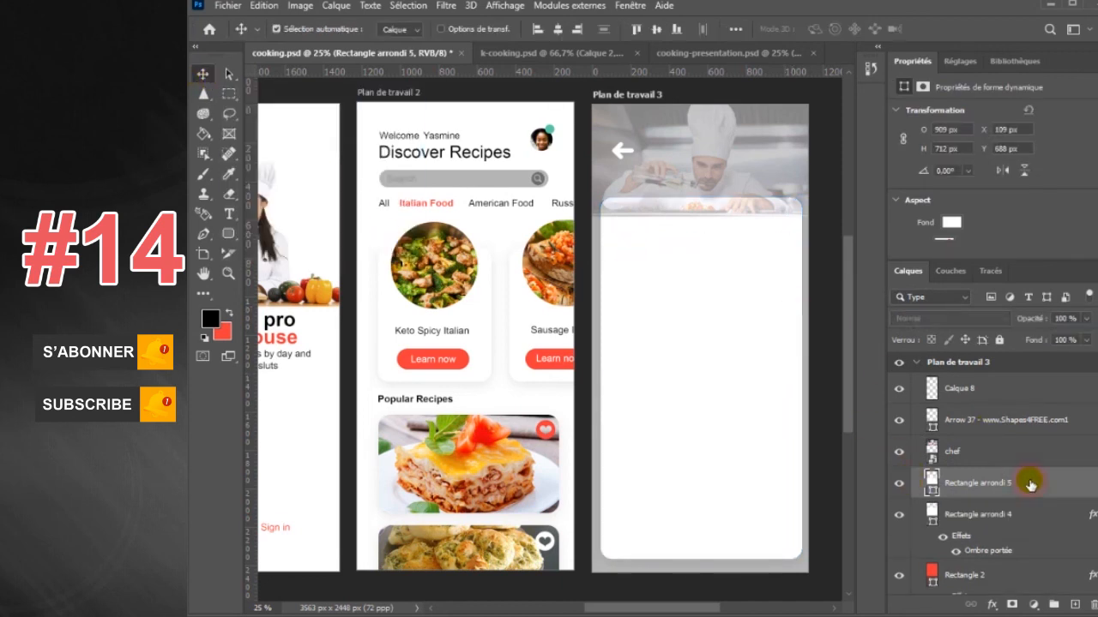
{"action": "double_click", "coordinate": [1030, 484]}
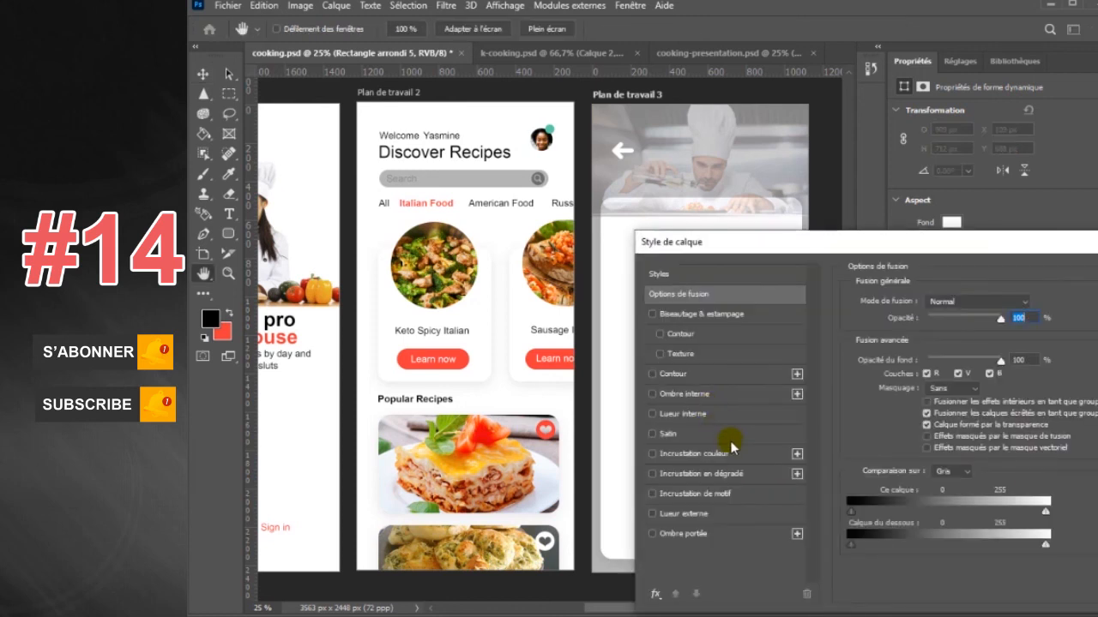
{"action": "left_click", "coordinate": [734, 457]}
{"action": "left_click", "coordinate": [725, 533]}
{"action": "key", "text": "Return"}
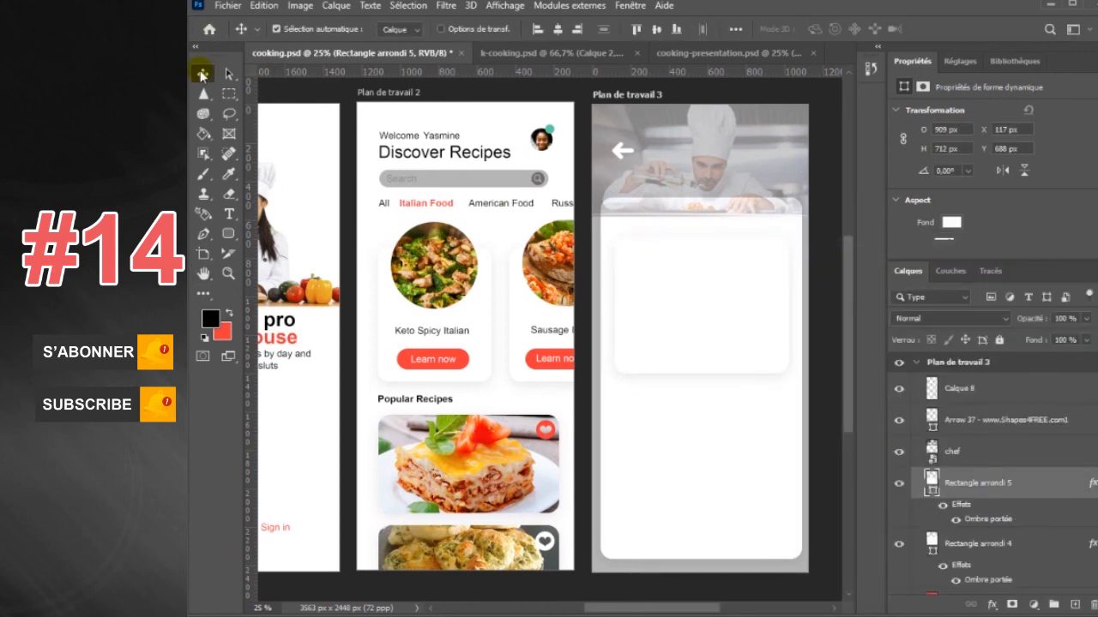
Stretch the smaller rounded rectangle upward to a height of about 734 px, keeping its width
{"action": "key", "text": "ctrl+t"}
{"action": "left_click_drag", "start_coordinate": [698, 228], "coordinate": [698, 234]}
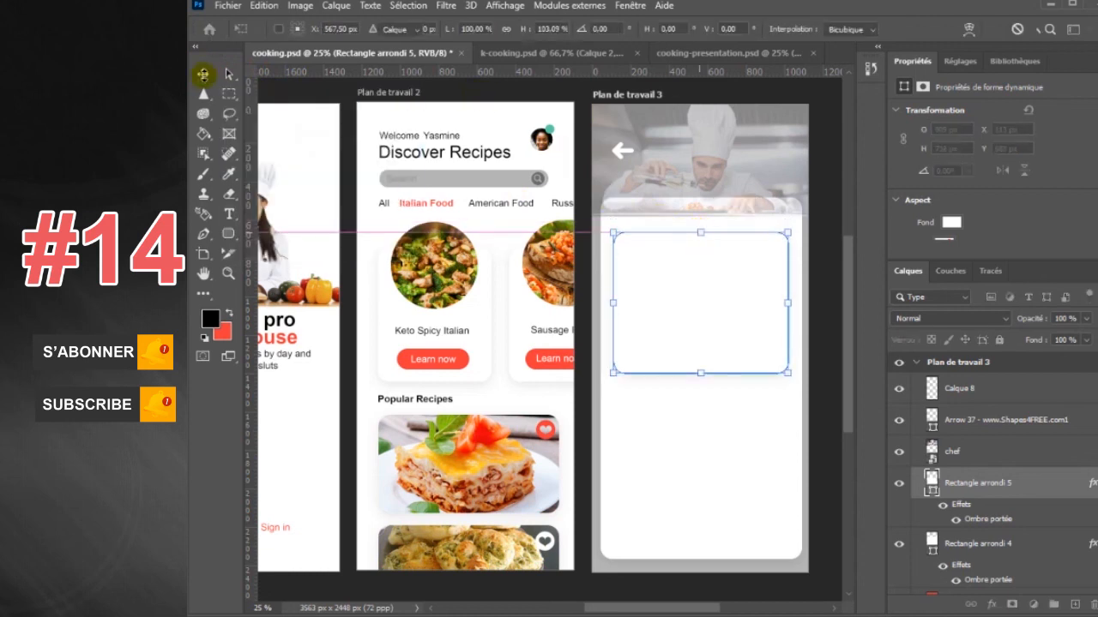
{"action": "left_click", "coordinate": [203, 75]}
Place the Keto-Spicy-Italian-Sausage-and-Broccoli photo on a new layer above the smaller white rounded rectangle
{"action": "left_click", "coordinate": [1074, 605]}
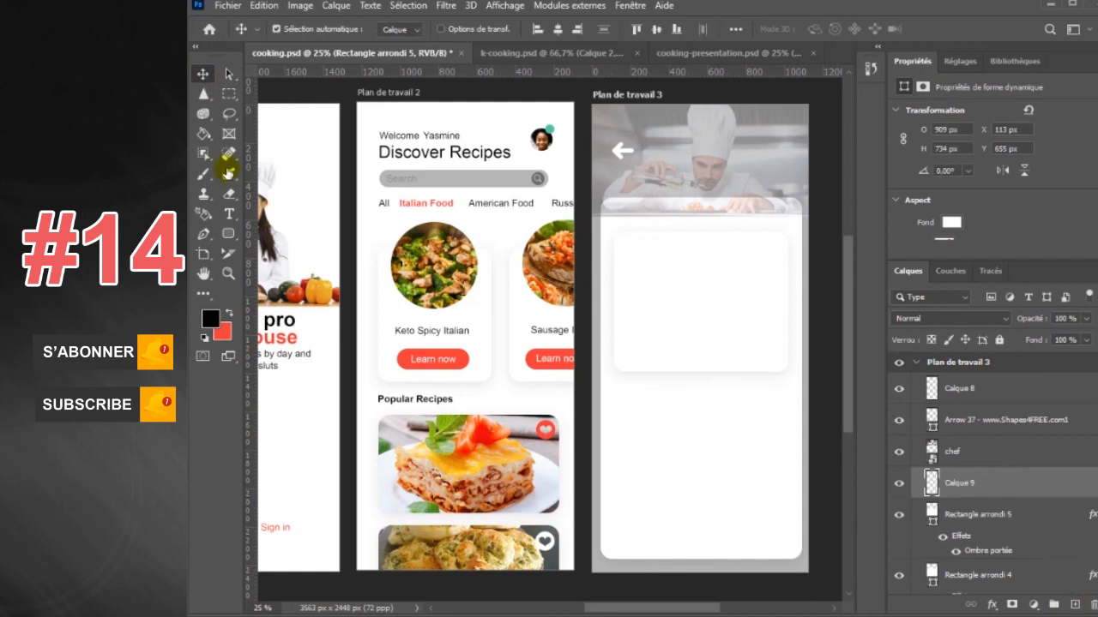
{"action": "left_click", "coordinate": [227, 5]}
{"action": "left_click", "coordinate": [294, 312]}
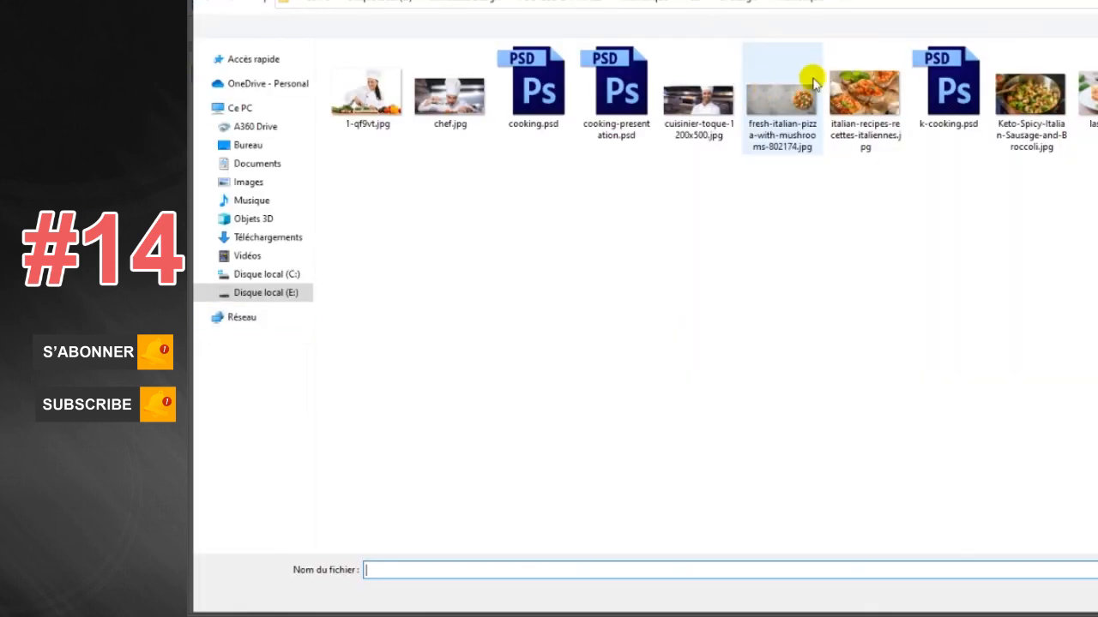
{"action": "double_click", "coordinate": [808, 83]}
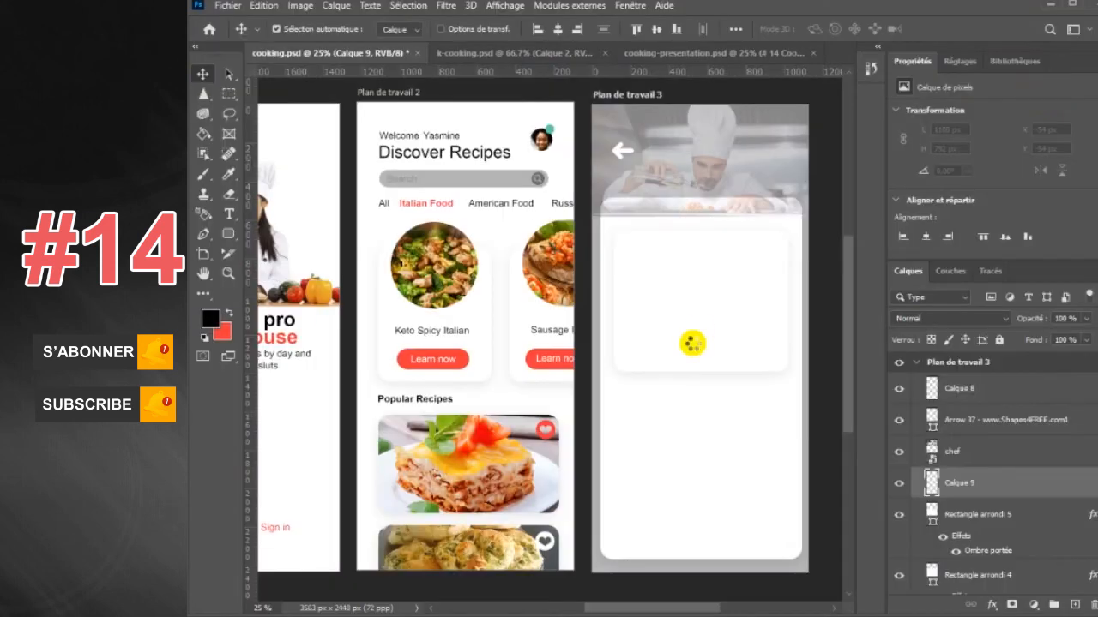
Enlarge the broccoli photo to about 122.7% over the smaller white card and clip it to that rounded rectangle
{"action": "left_click_drag", "start_coordinate": [746, 344], "coordinate": [763, 296]}
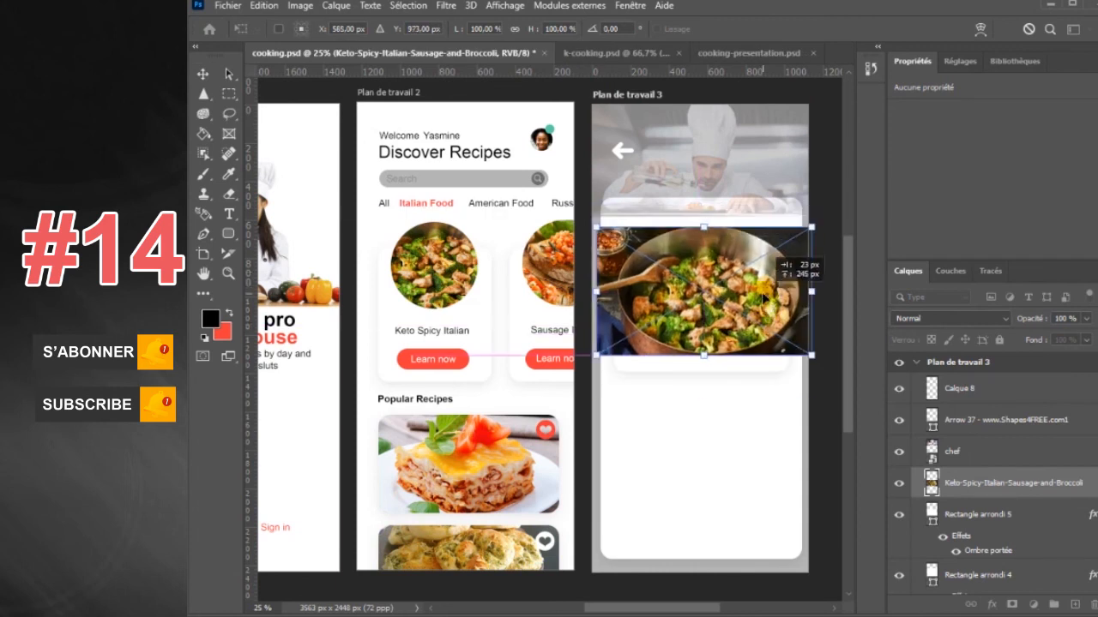
{"action": "left_click_drag", "start_coordinate": [812, 228], "coordinate": [836, 213]}
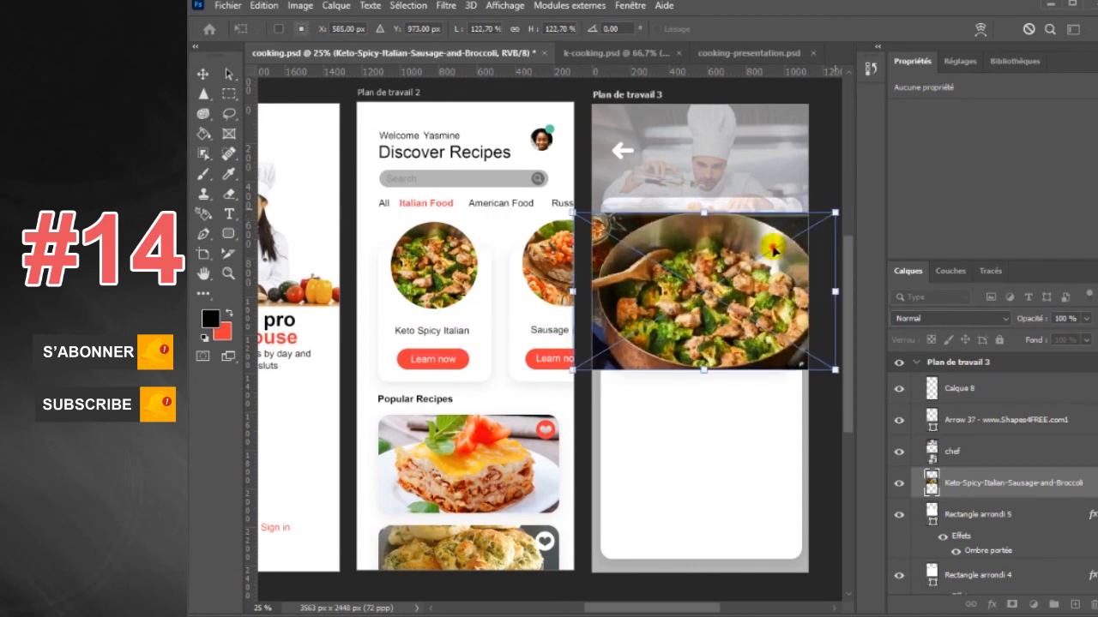
{"action": "key", "text": "Return"}
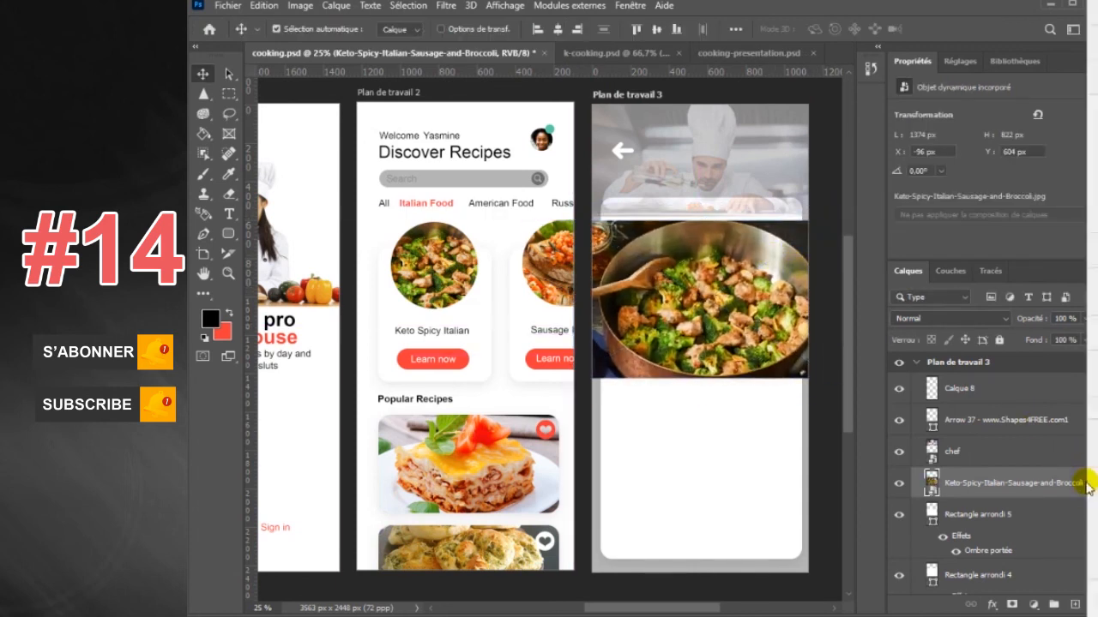
{"action": "key", "text": "ctrl+alt+g"}
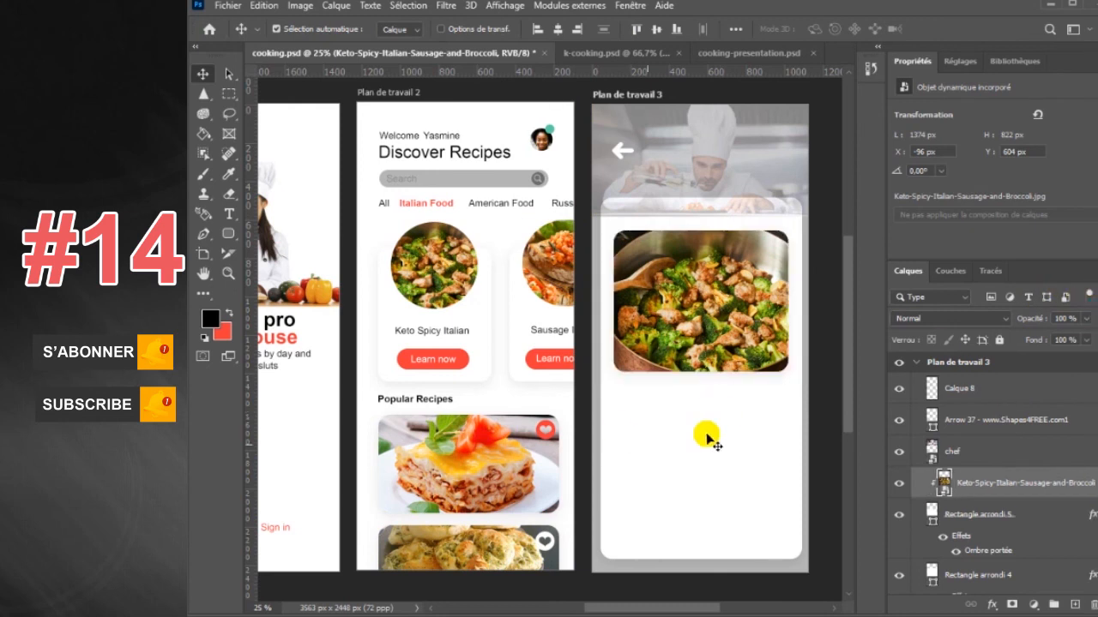
Draw a rounded rectangle about 453 by 144 px near the lower edge of the large white card and fill it red
{"action": "left_click", "coordinate": [241, 238]}
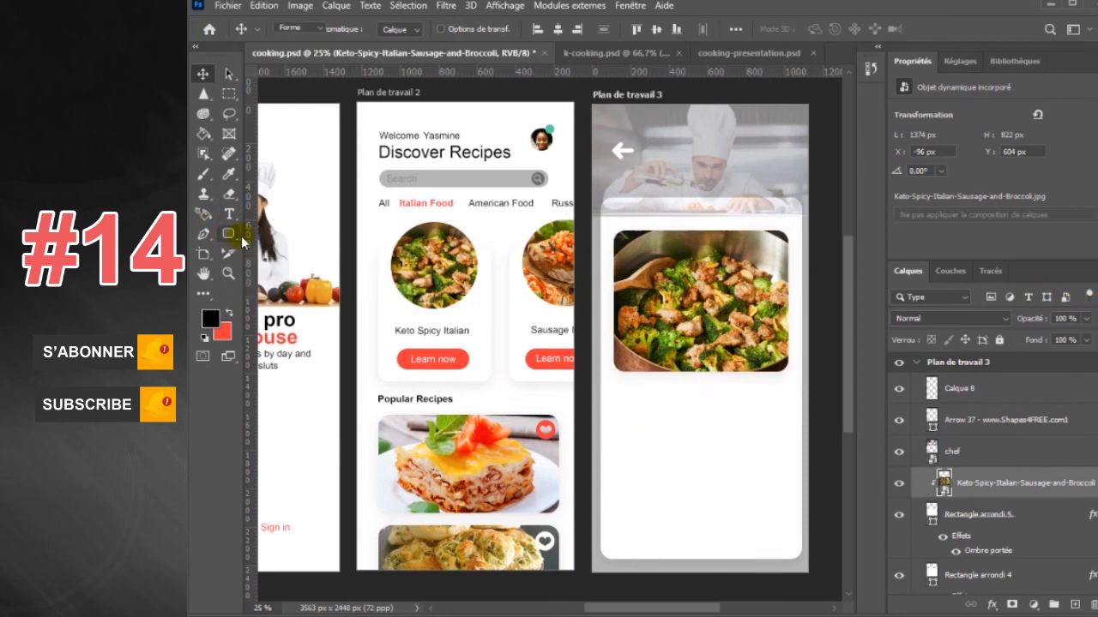
{"action": "right_click", "coordinate": [241, 237]}
{"action": "left_click", "coordinate": [305, 233]}
{"action": "left_click_drag", "start_coordinate": [621, 513], "coordinate": [710, 540]}
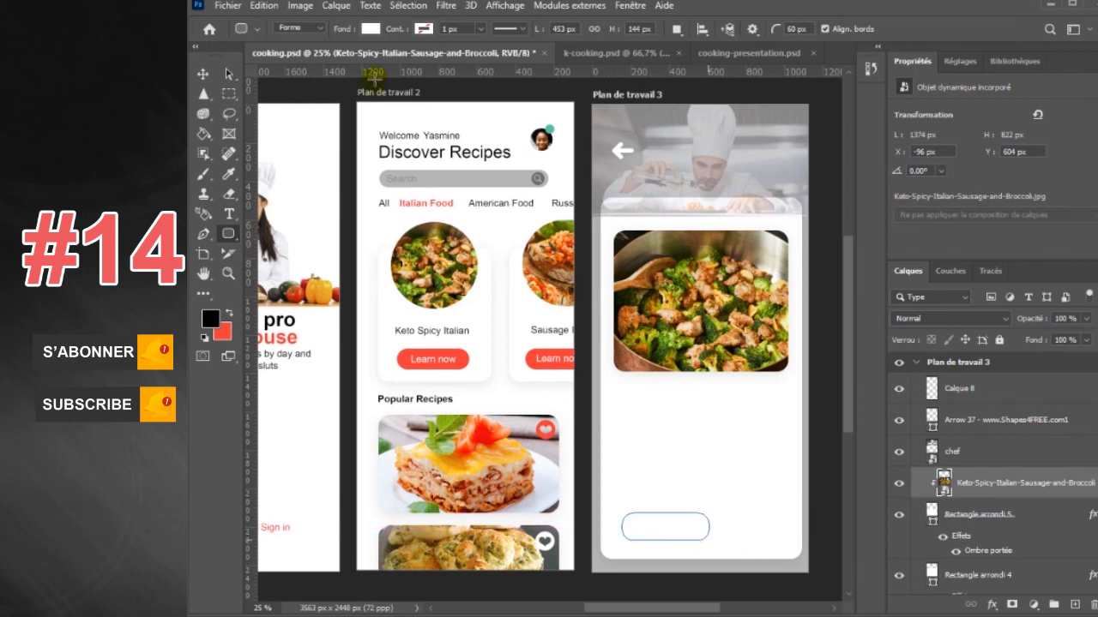
{"action": "left_click", "coordinate": [370, 28]}
{"action": "left_click", "coordinate": [300, 111]}
Widen the red rounded rectangle to about 609 px, keeping its height
{"action": "left_click", "coordinate": [1028, 490]}
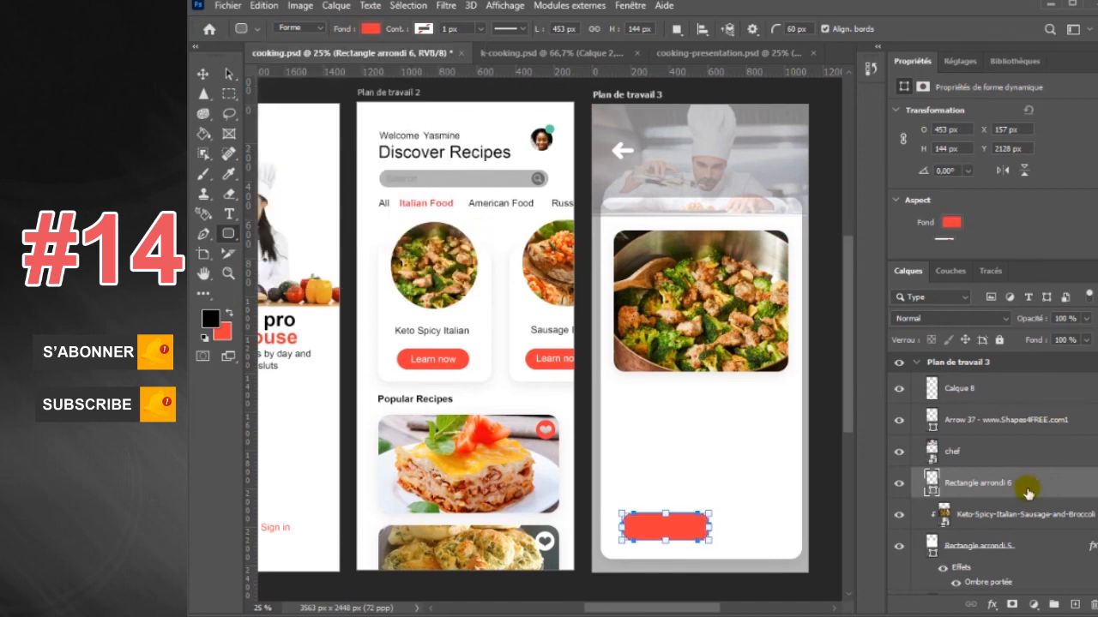
{"action": "double_click", "coordinate": [1028, 491]}
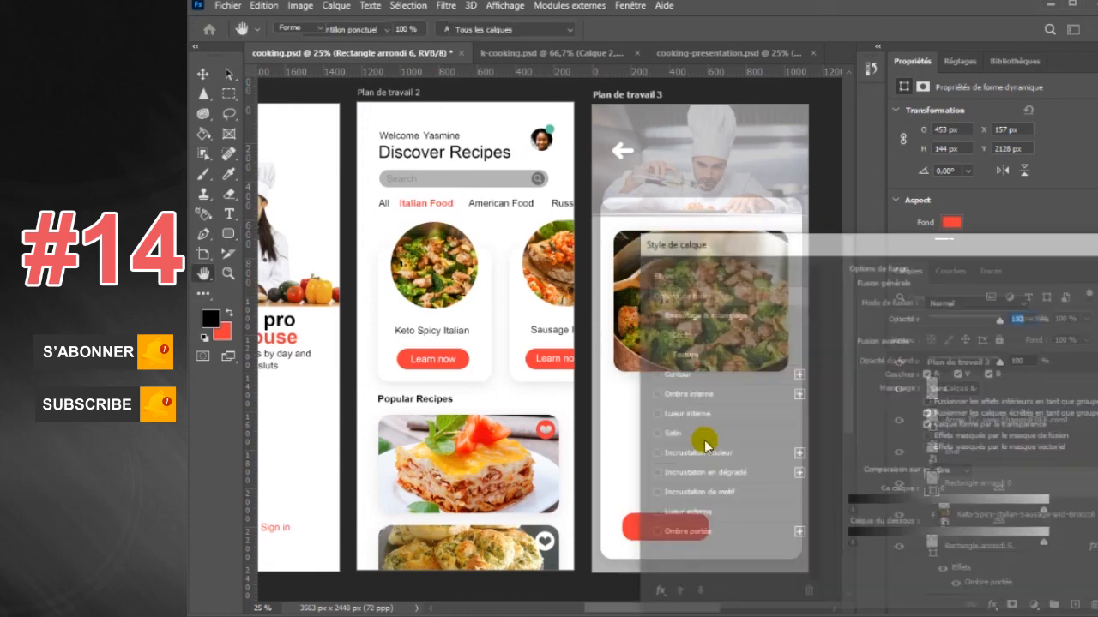
{"action": "left_click_drag", "start_coordinate": [708, 527], "coordinate": [738, 526]}
Draw a red circled heart custom shape about 145 by 145 px just to the right of the red button
{"action": "right_click", "coordinate": [228, 234]}
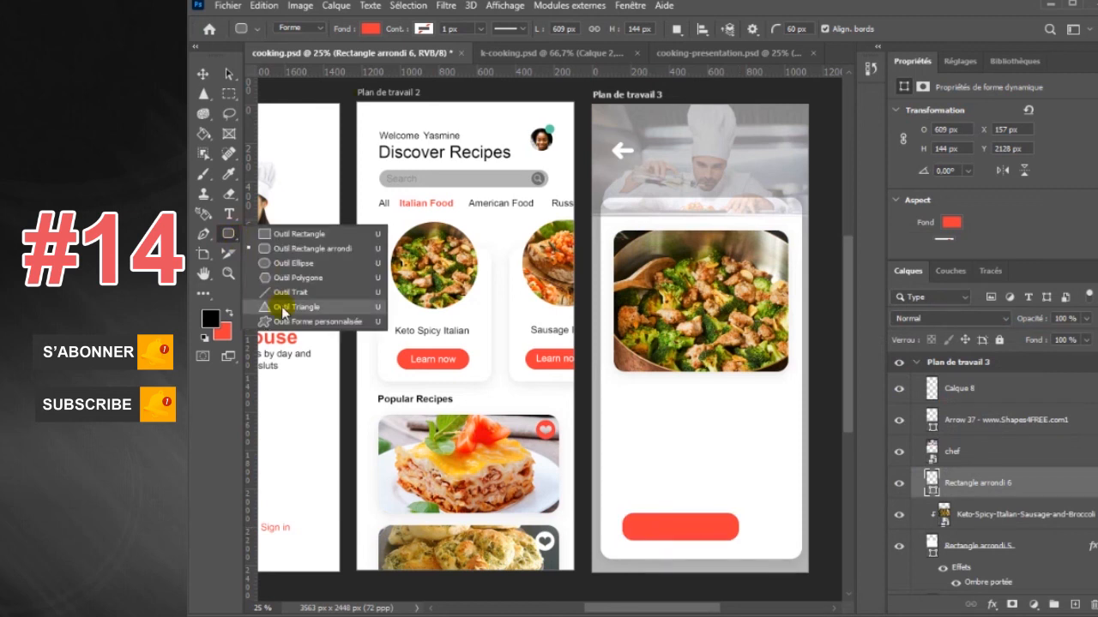
{"action": "left_click", "coordinate": [283, 305]}
{"action": "left_click", "coordinate": [811, 29]}
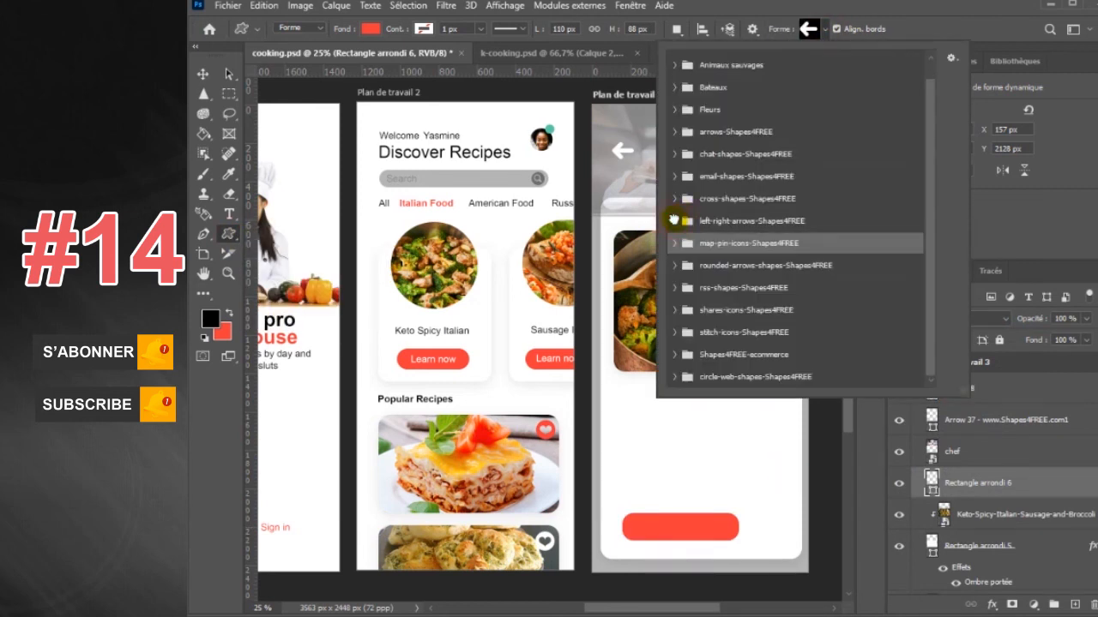
{"action": "left_click", "coordinate": [674, 377]}
{"action": "left_click_drag", "start_coordinate": [932, 283], "coordinate": [931, 309]}
{"action": "left_click", "coordinate": [693, 374]}
{"action": "left_click", "coordinate": [674, 328]}
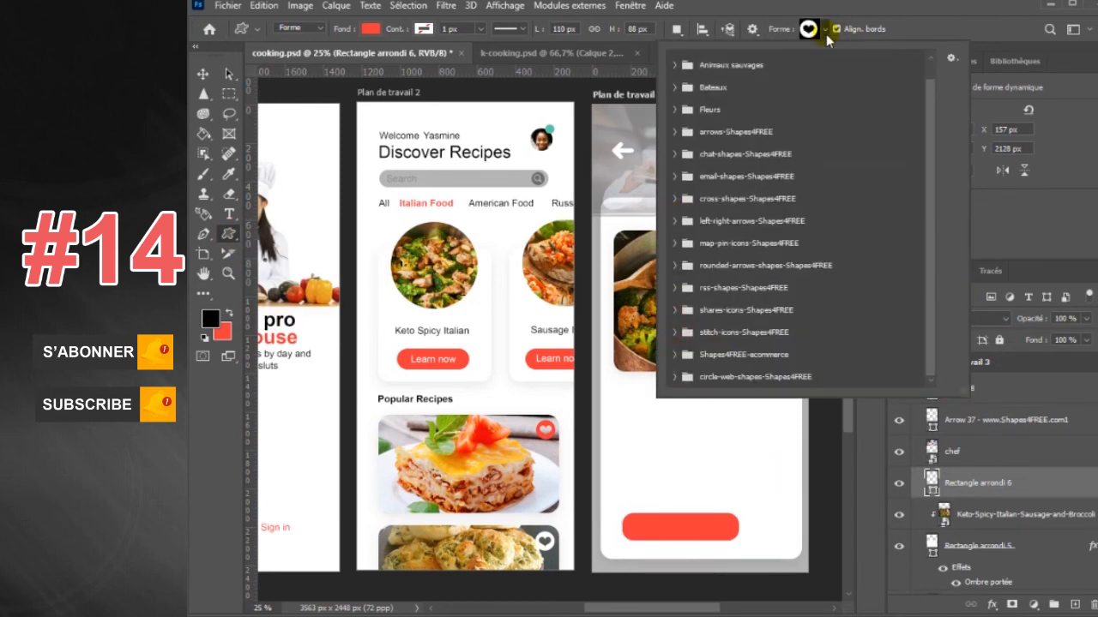
{"action": "left_click", "coordinate": [825, 30]}
{"action": "left_click_drag", "start_coordinate": [752, 511], "coordinate": [780, 549]}
Stretch the red button to a width of about 648 px, leaving a small gap before the heart icon
{"action": "left_click", "coordinate": [204, 73]}
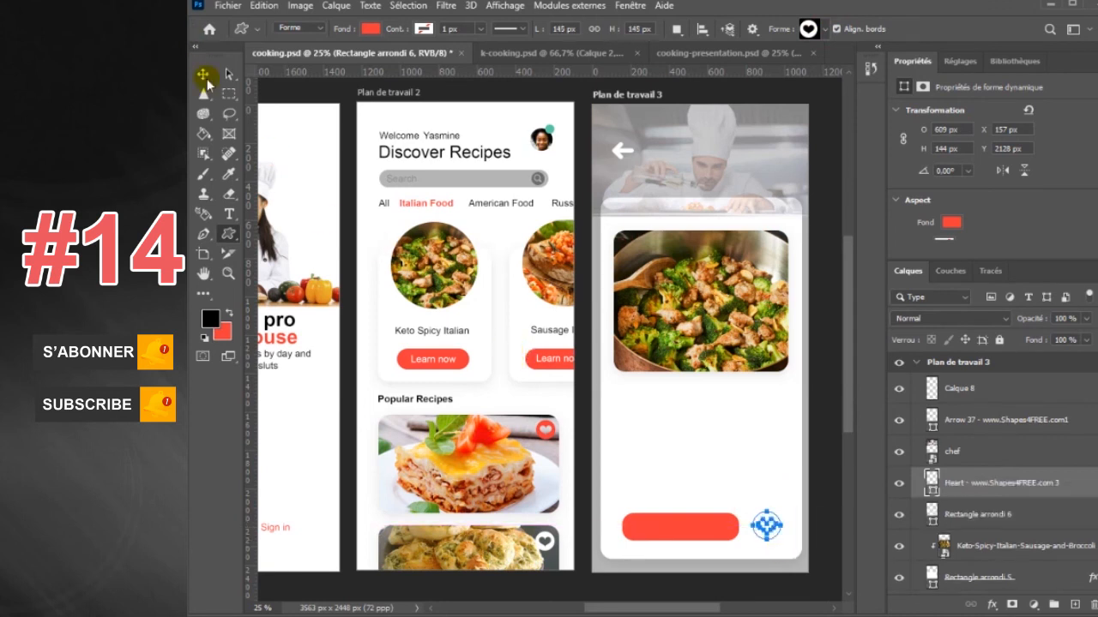
{"action": "left_click", "coordinate": [699, 537]}
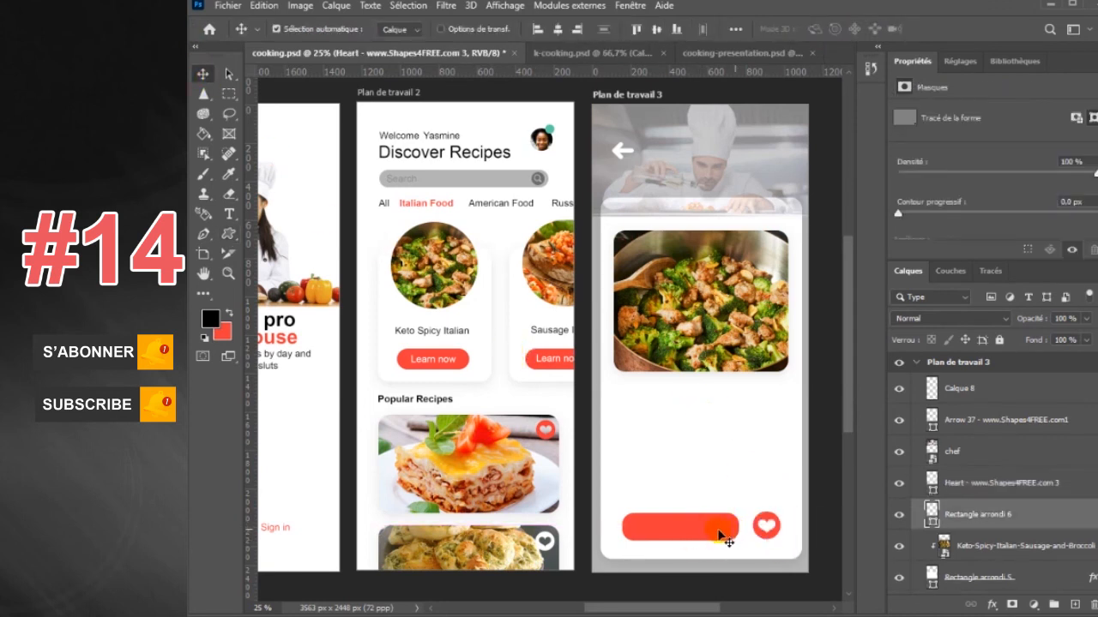
{"action": "key", "text": "ctrl+t"}
{"action": "left_click_drag", "start_coordinate": [737, 527], "coordinate": [745, 529]}
{"action": "left_click", "coordinate": [204, 75]}
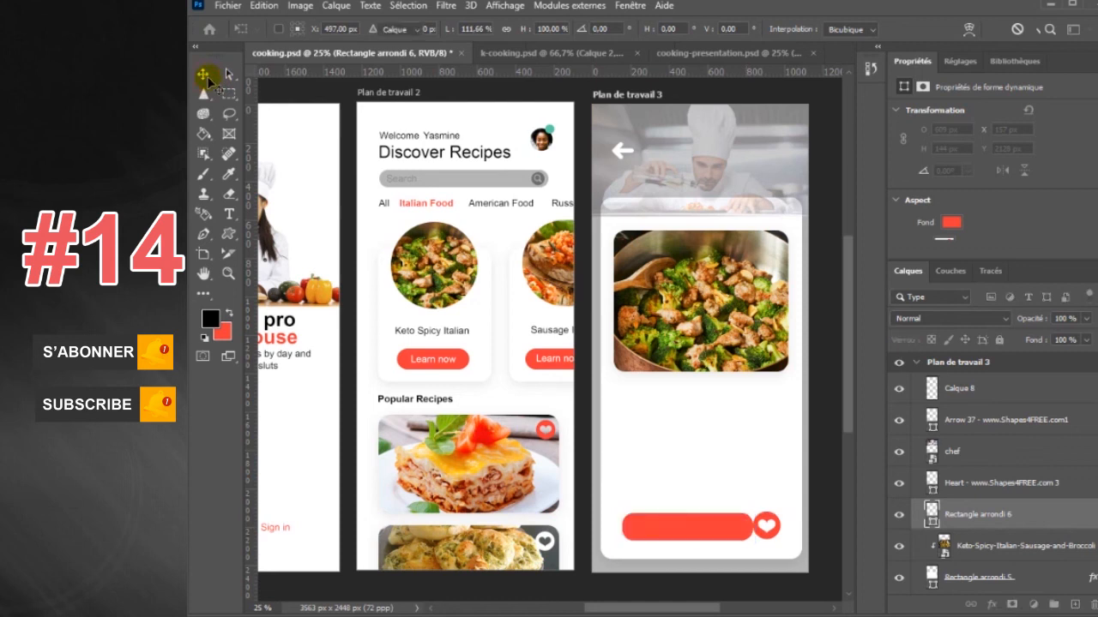
{"action": "key", "text": "ctrl"}
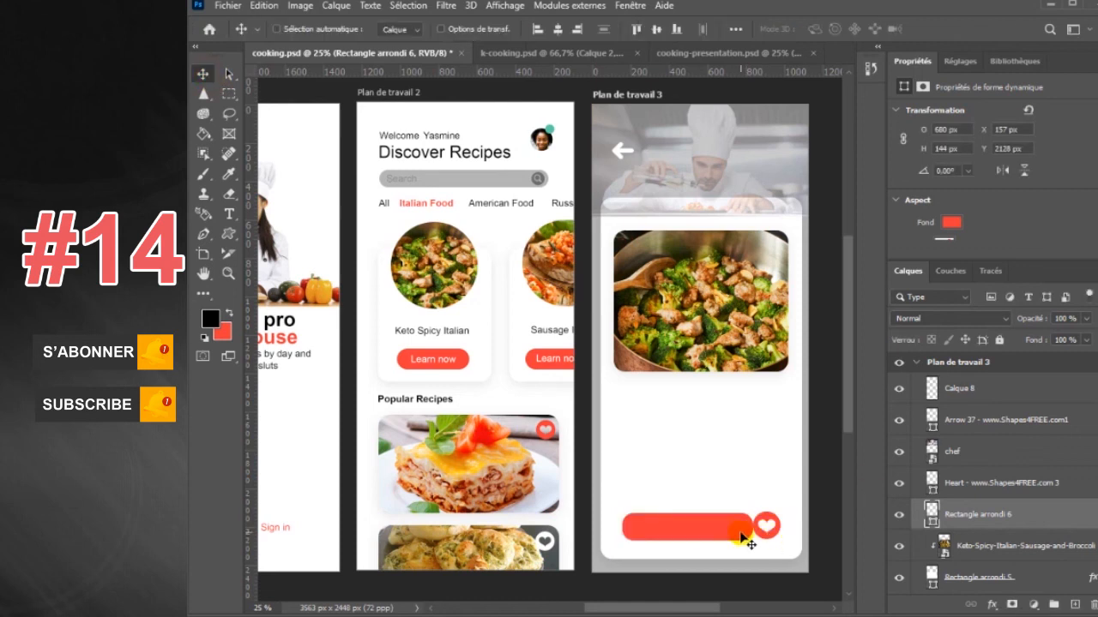
{"action": "key", "text": "ctrl+t"}
{"action": "left_click_drag", "start_coordinate": [749, 529], "coordinate": [740, 528]}
{"action": "key", "text": "Return"}
Add the text "Get Started Cook" in Arial Regular 50 pt above the red button
{"action": "left_click", "coordinate": [229, 214]}
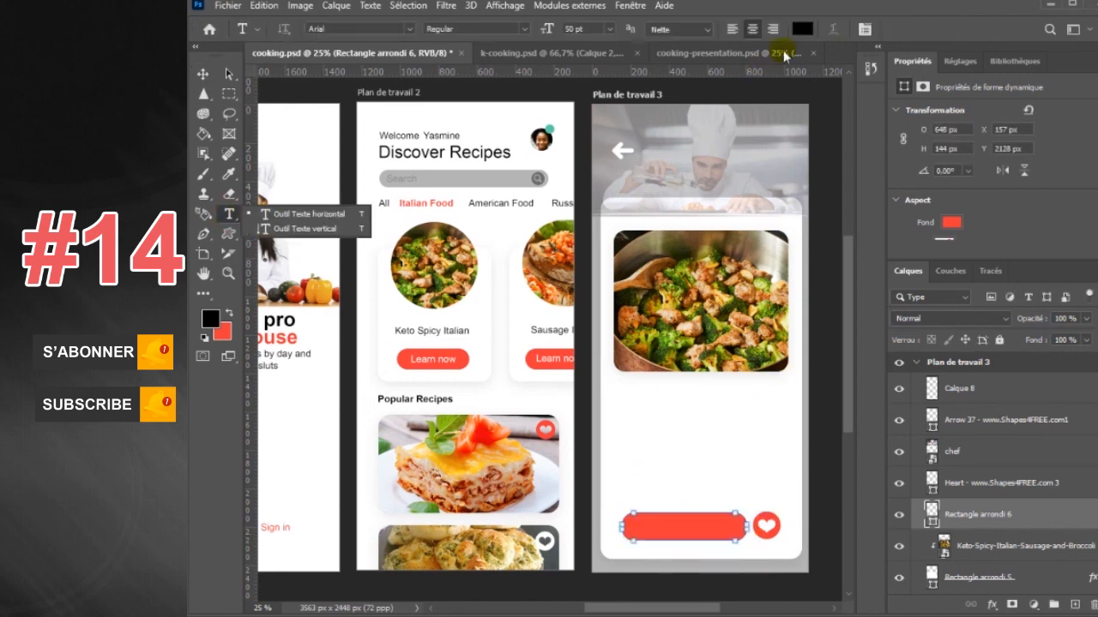
{"action": "left_click", "coordinate": [679, 480]}
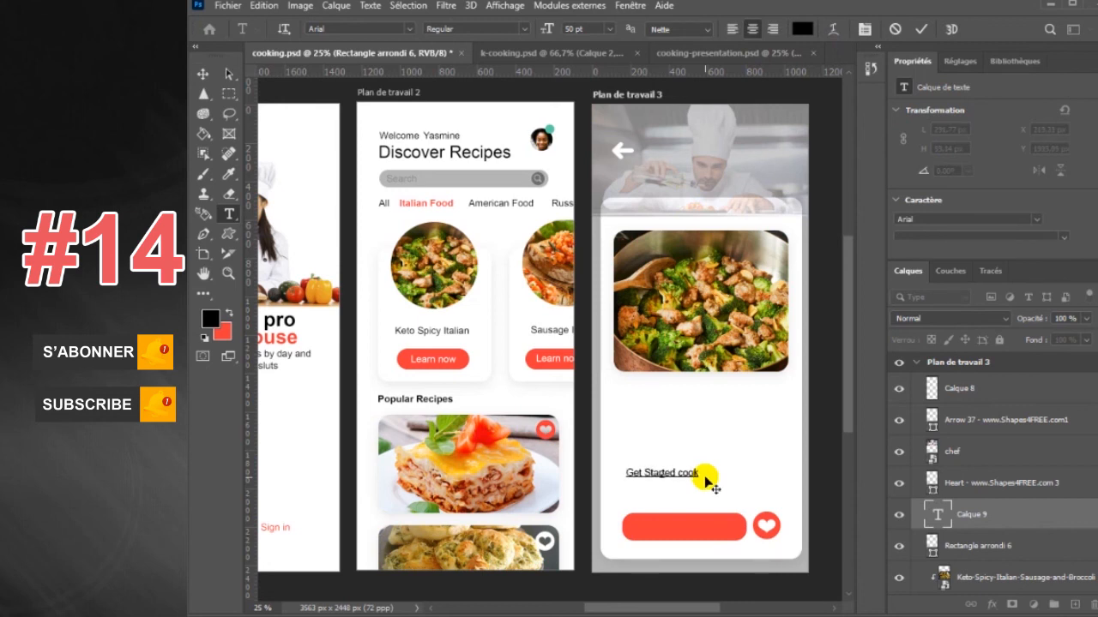
{"action": "left_click_drag", "start_coordinate": [701, 477], "coordinate": [677, 477]}
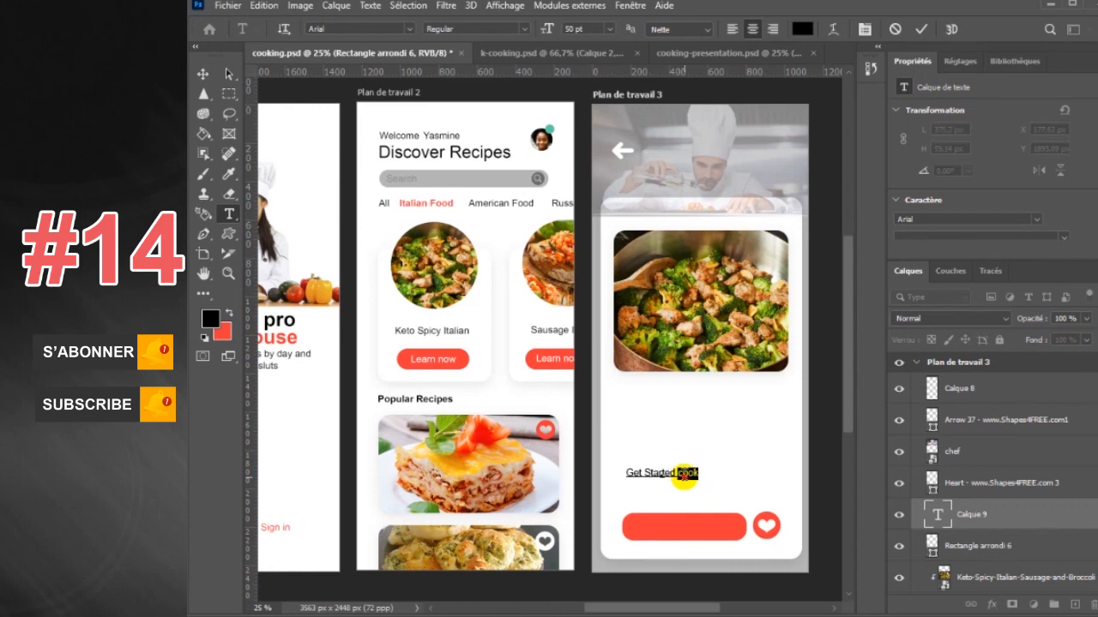
{"action": "key", "text": "BackSpace"}
{"action": "type", "text": "C"}
{"action": "left_click", "coordinate": [204, 73]}
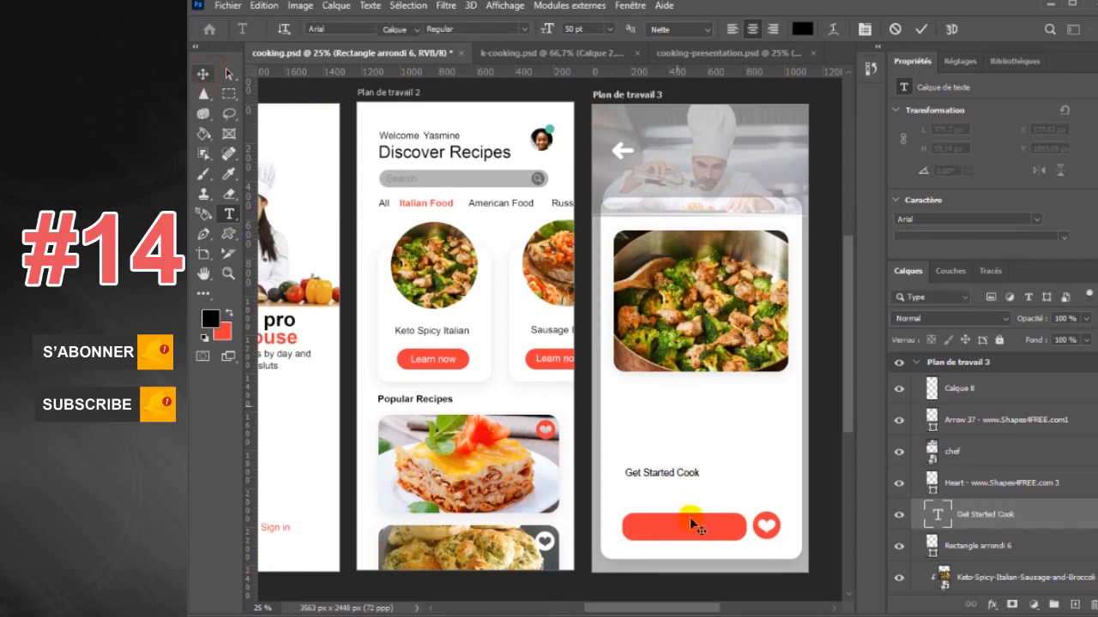
Center the "Get Started Cook" text on the red button and color it white (ffffff)
{"action": "left_click_drag", "start_coordinate": [694, 527], "coordinate": [703, 534]}
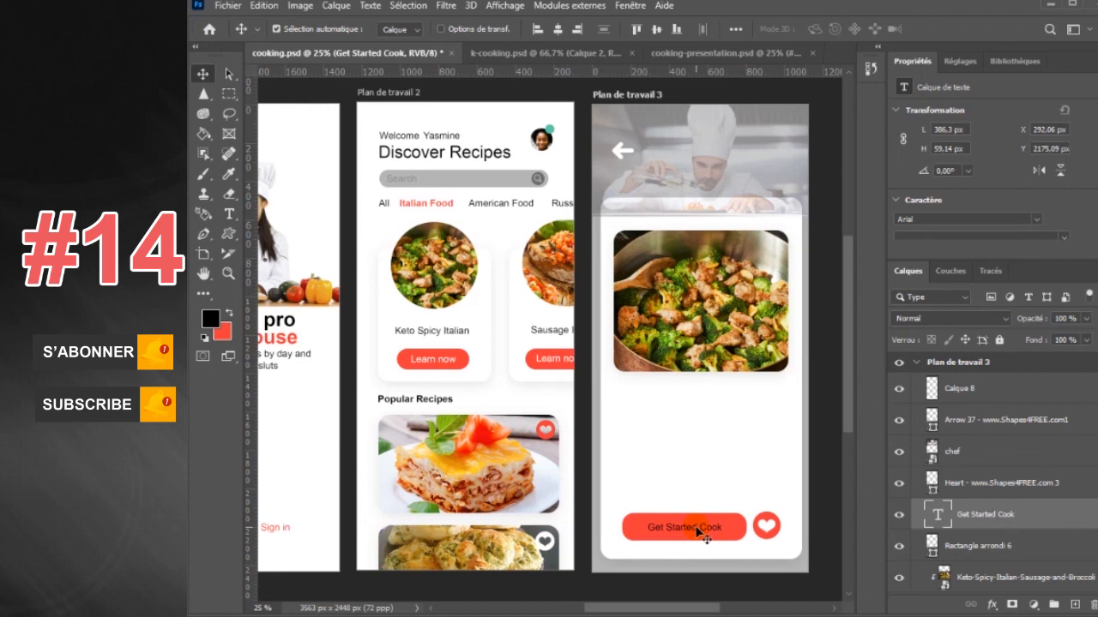
{"action": "left_click", "coordinate": [229, 213]}
{"action": "left_click", "coordinate": [801, 28]}
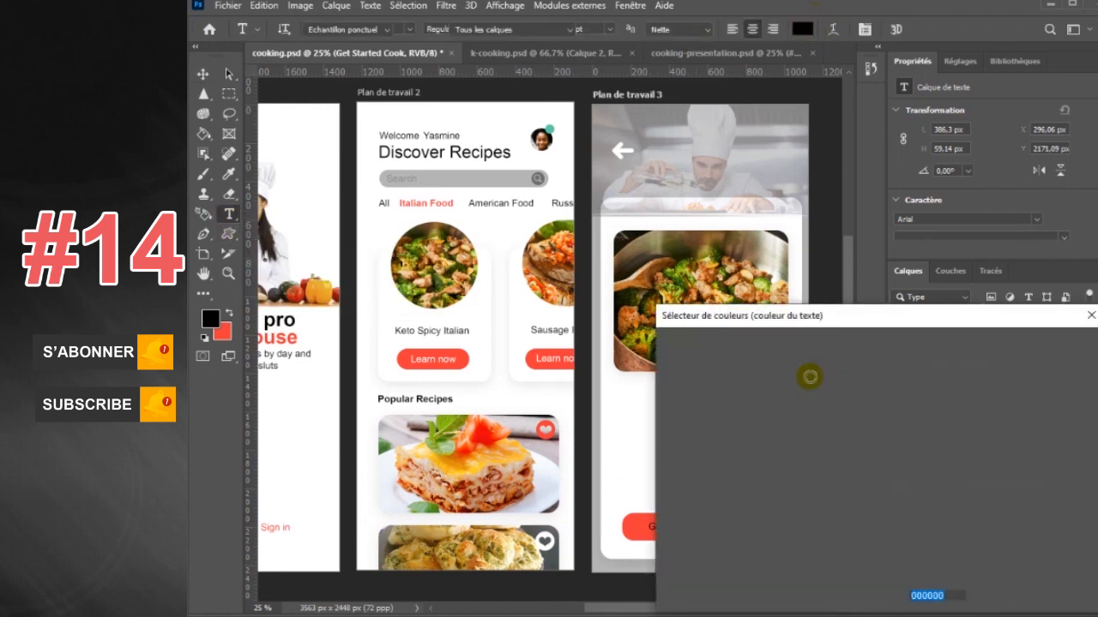
{"action": "type", "text": "ffffff"}
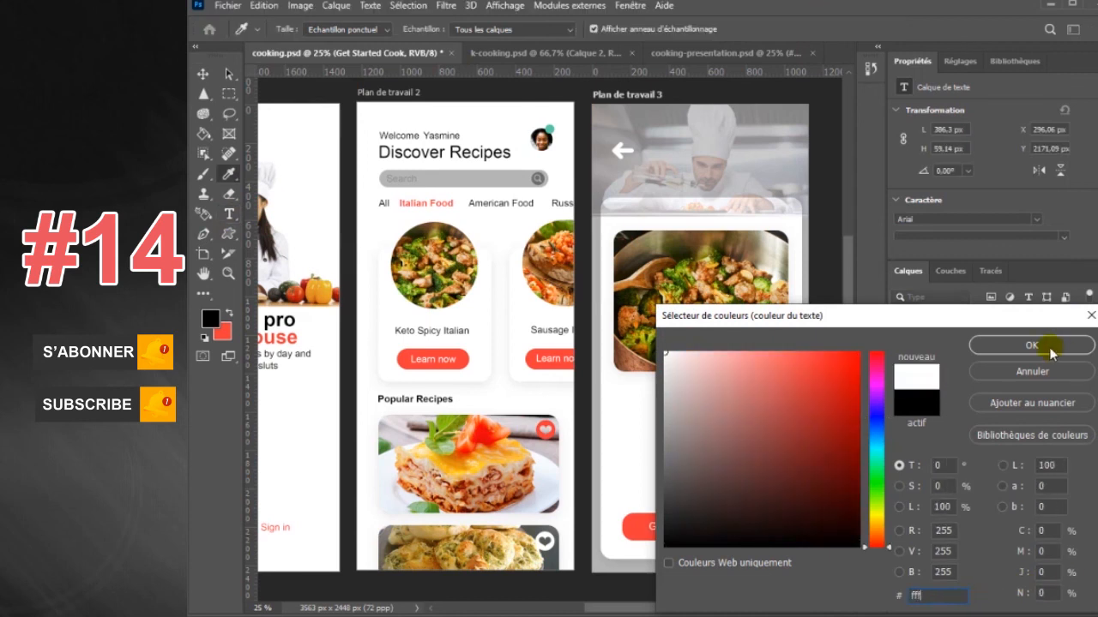
{"action": "left_click", "coordinate": [1031, 345]}
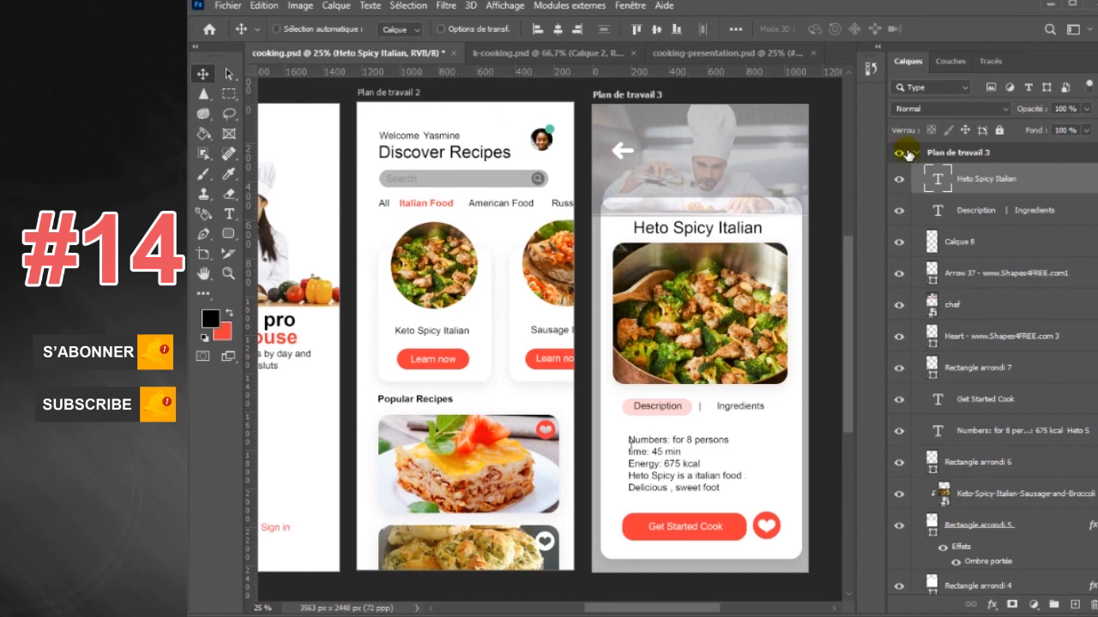
Select the "Become a pro in your house" headline text on the first artboard for editing
{"action": "key", "text": "ctrl+minus"}
{"action": "key", "text": "h"}
{"action": "left_click_drag", "start_coordinate": [588, 380], "coordinate": [633, 376]}
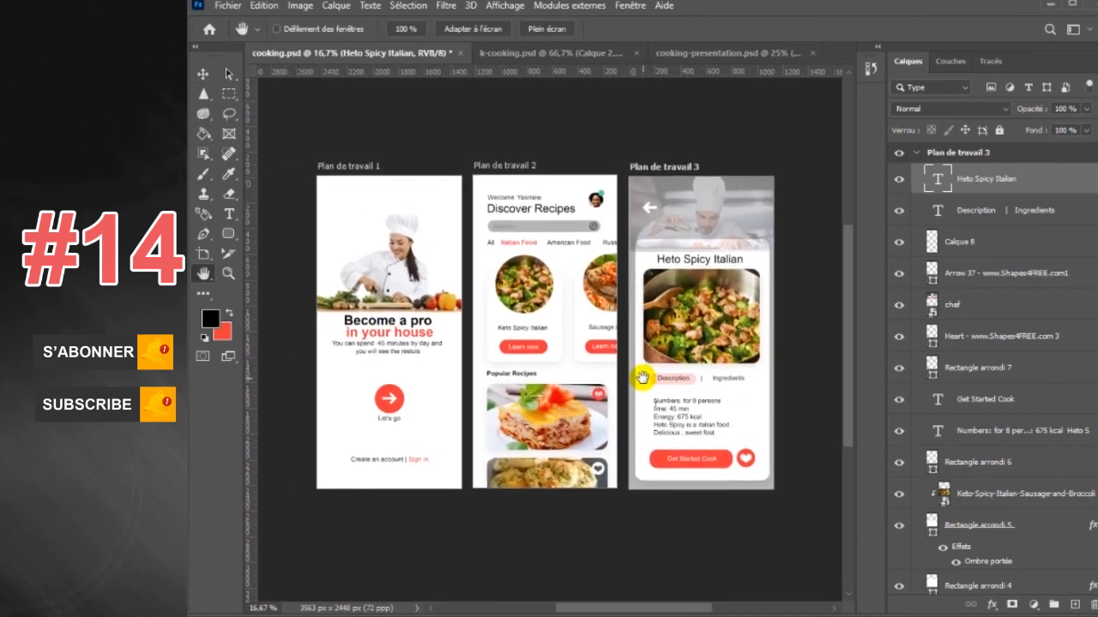
{"action": "left_click", "coordinate": [229, 213]}
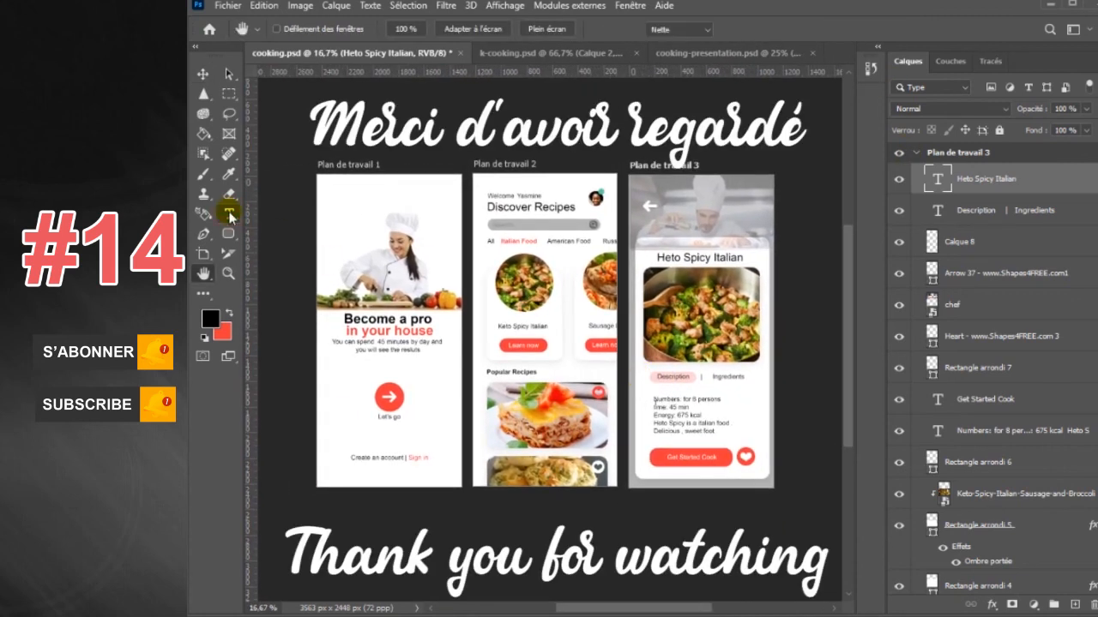
{"action": "left_click_drag", "start_coordinate": [431, 330], "coordinate": [343, 319]}
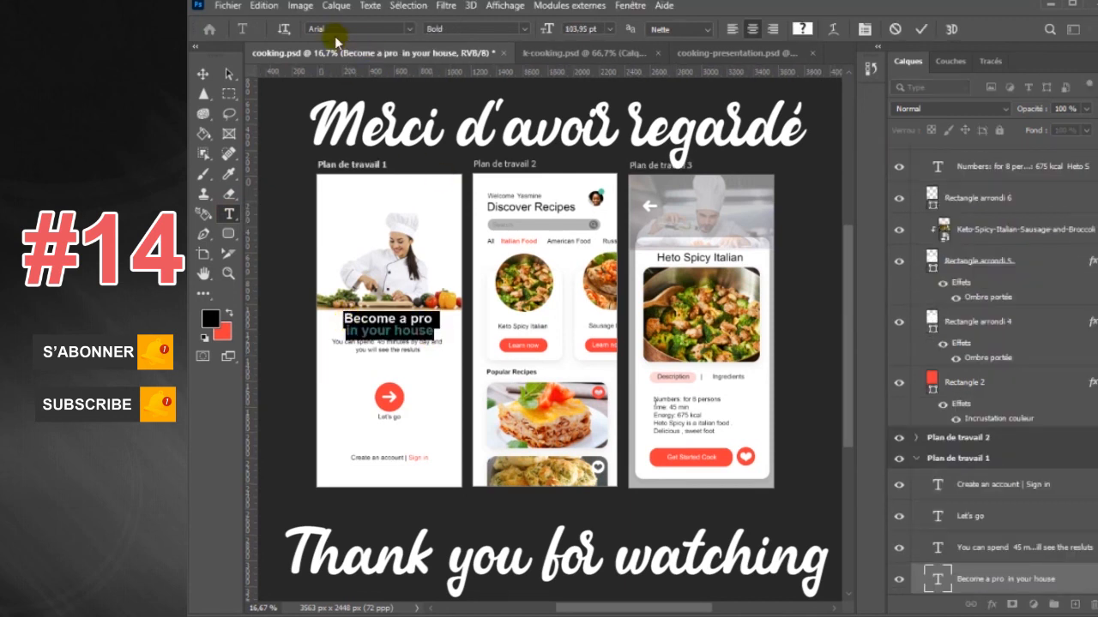